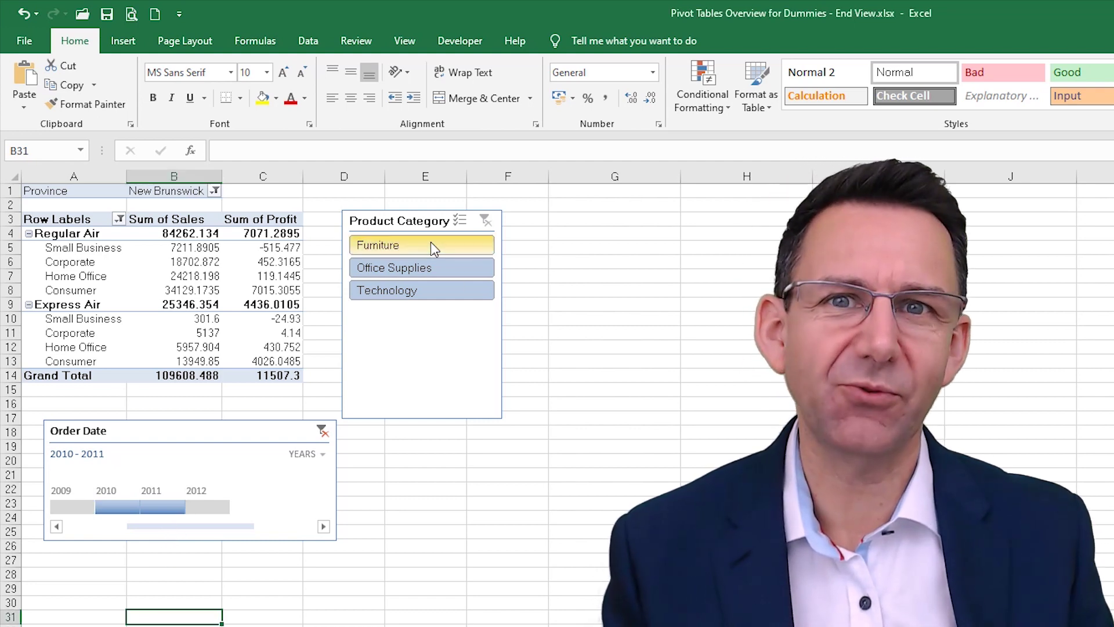
- Try the Office Supplies, Technology and Furniture buttons on the category slicer
click(388, 267)
click(390, 293)
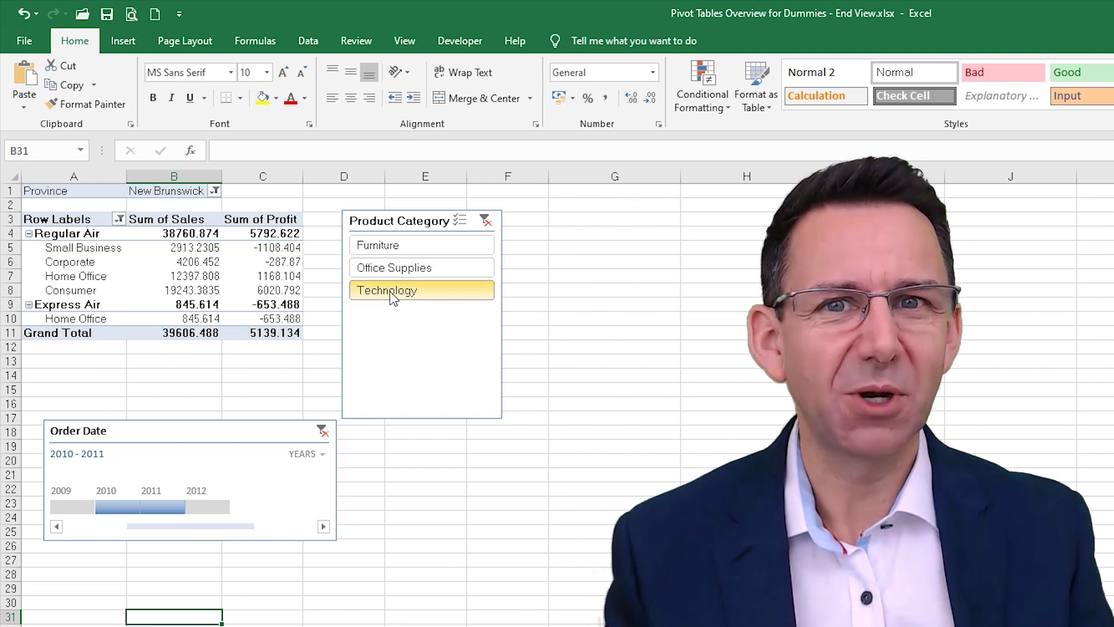
ctrl+click(402, 248)
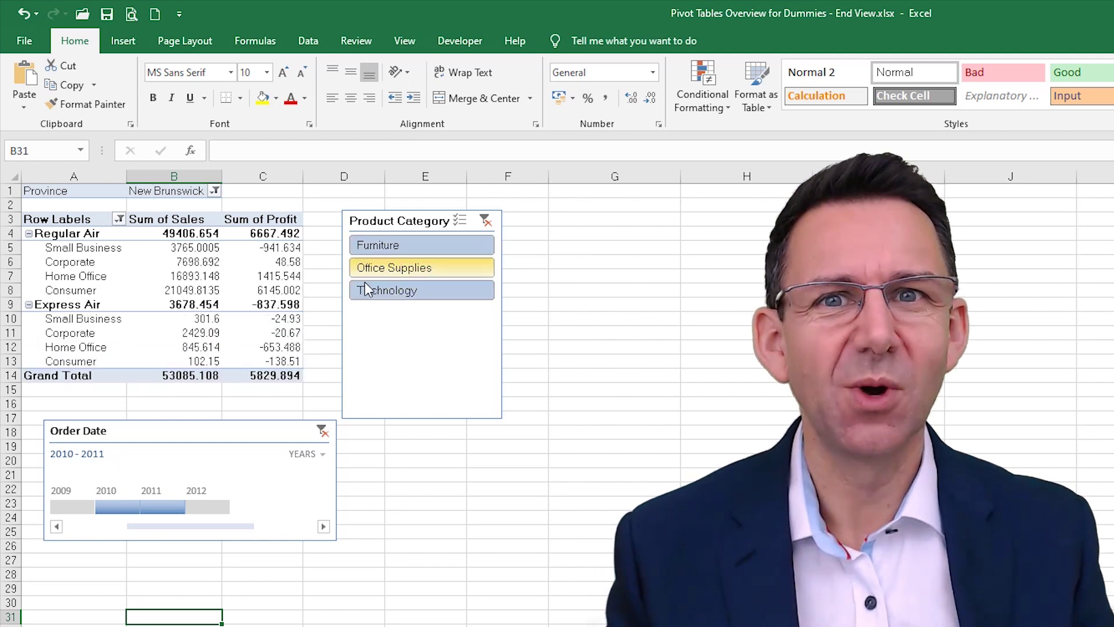
- Include Delivery Truck among the ship modes shown in the Row Labels filter
click(119, 219)
click(50, 434)
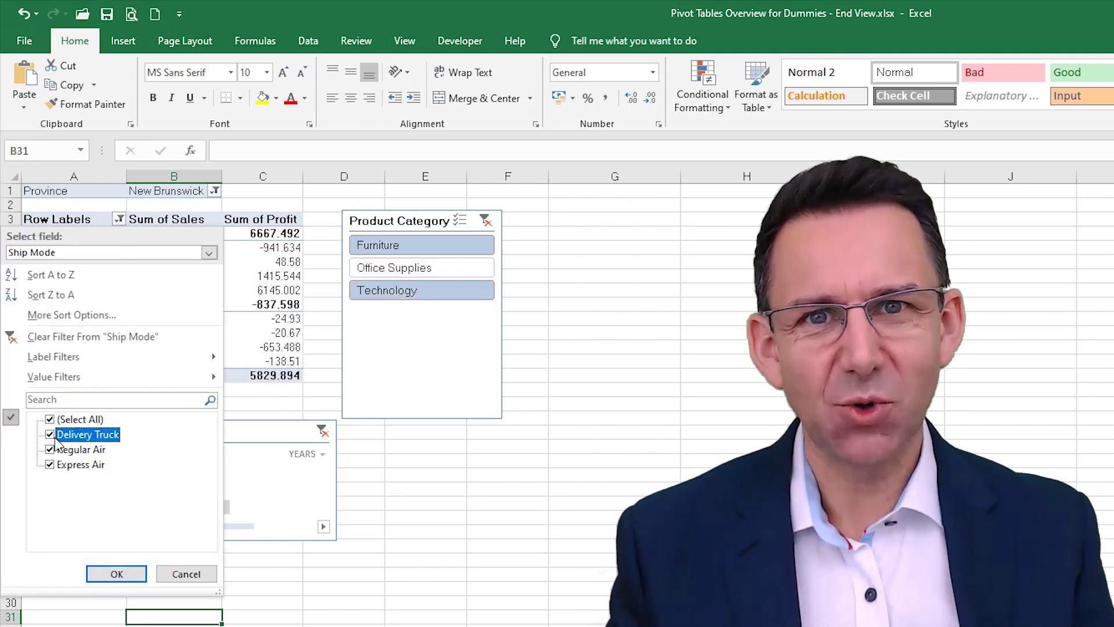
click(116, 574)
- Switch the Order Date timeline to quarters and select Q2–Q3 2011
drag(186, 509, 234, 509)
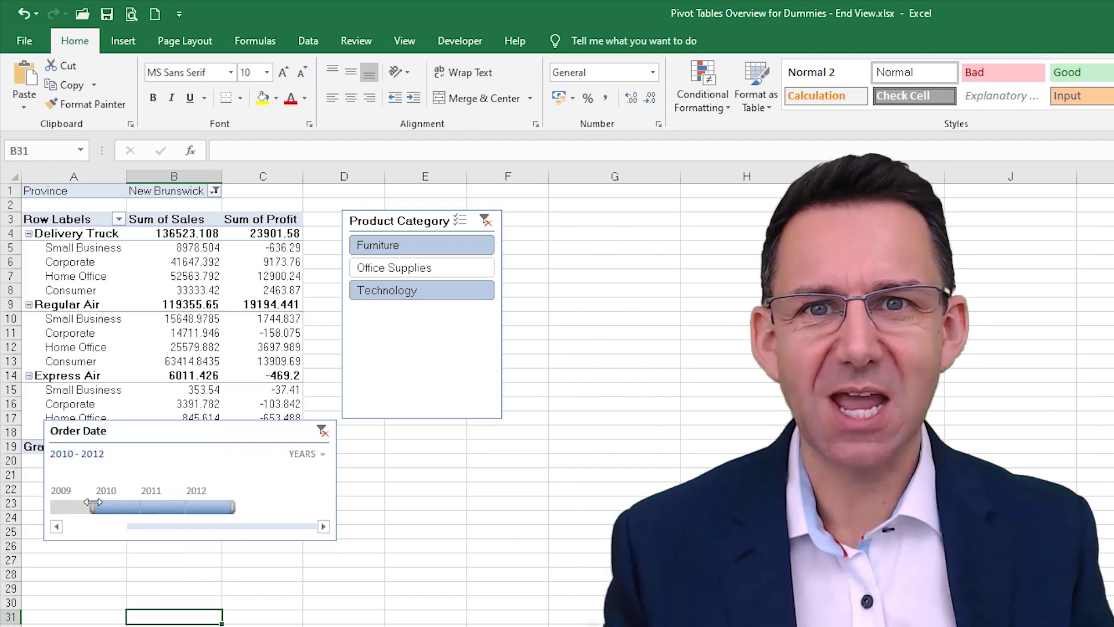
drag(73, 504, 47, 505)
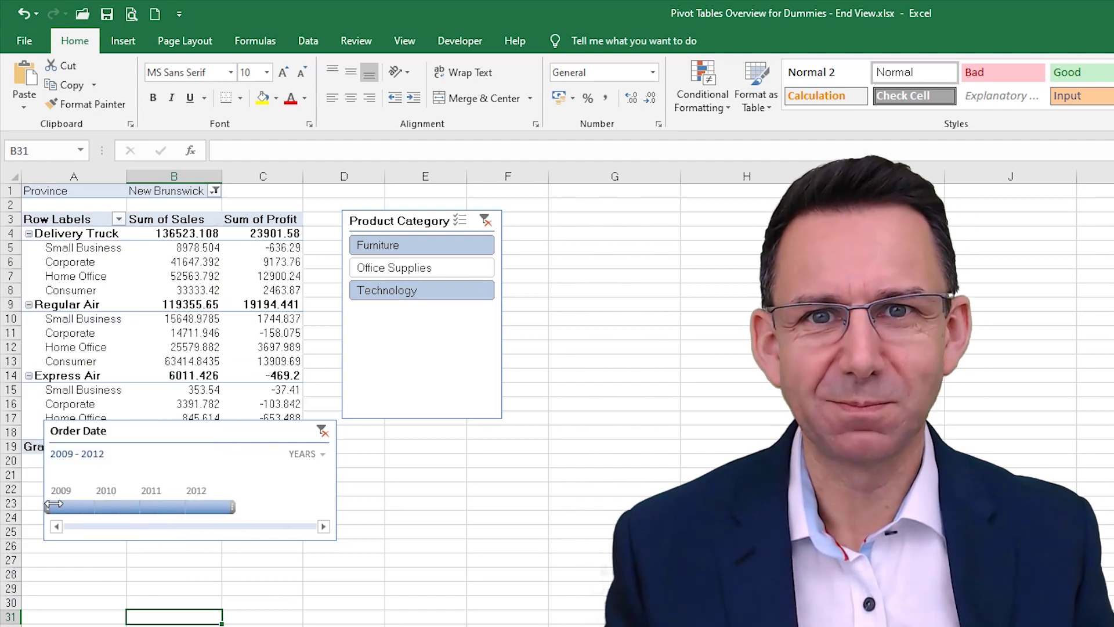
click(309, 461)
click(325, 491)
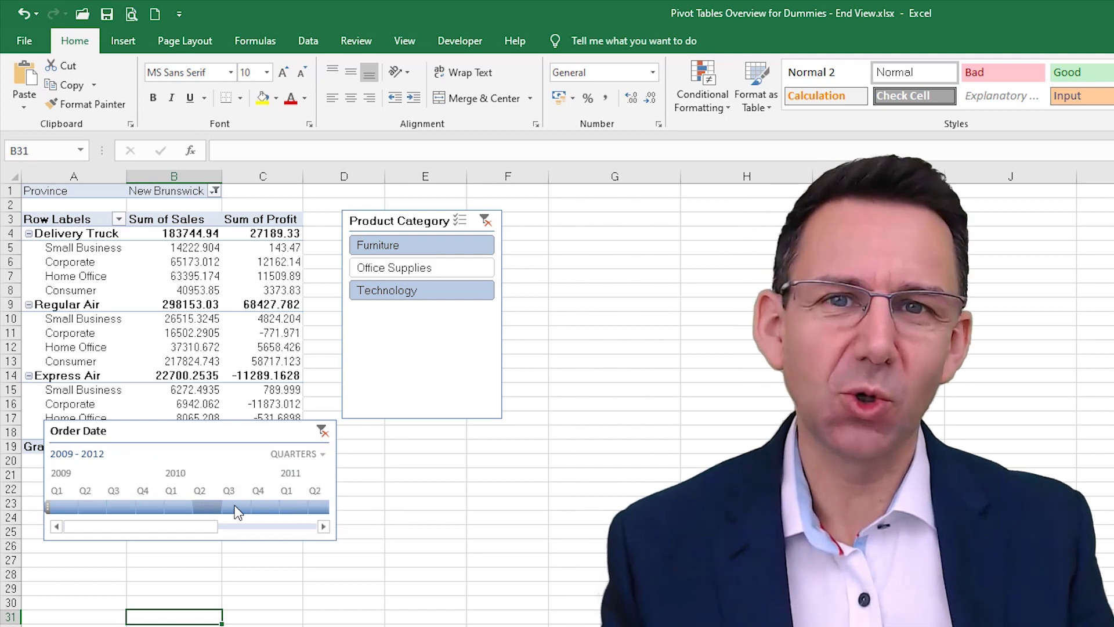
drag(215, 526, 305, 508)
scroll(209, 528, down, 3)
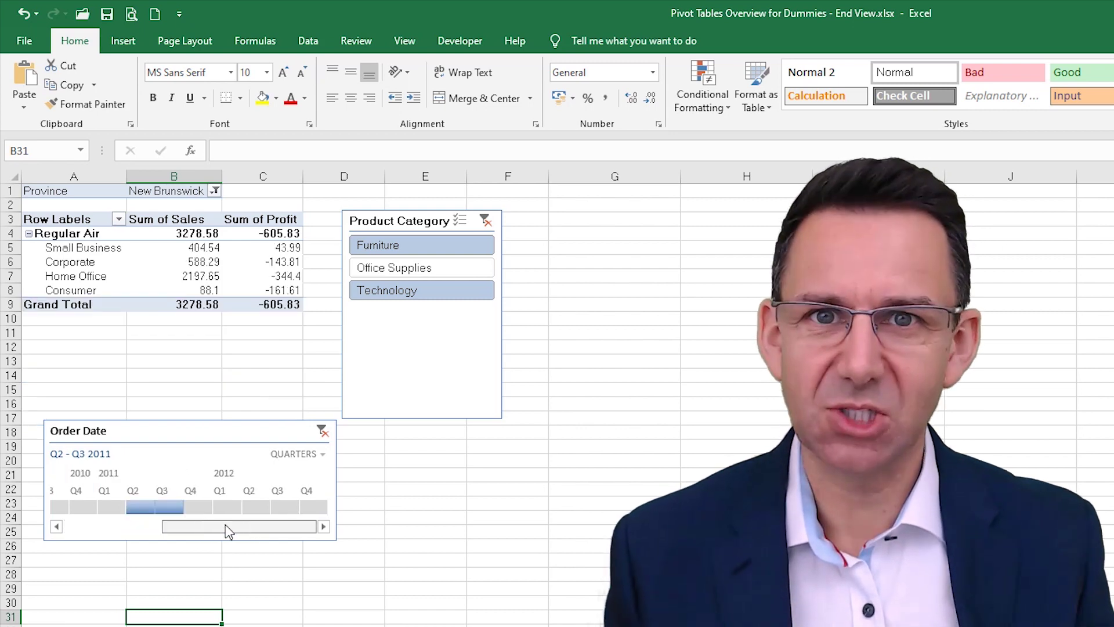
- Keep Office Supplies selected and set the Province filter to (All)
click(422, 270)
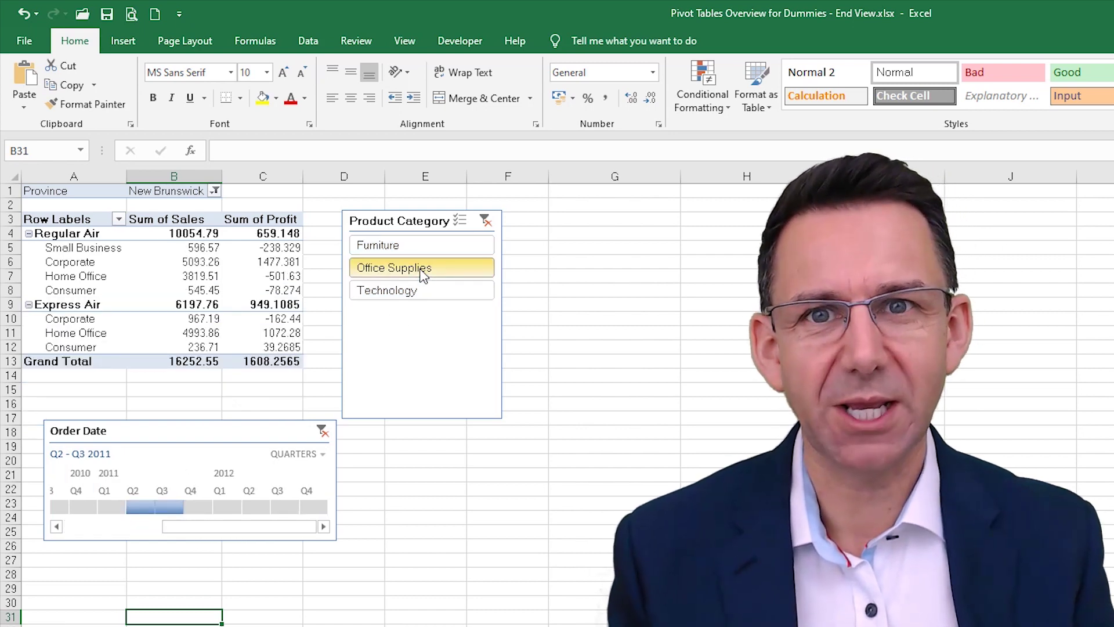
click(215, 190)
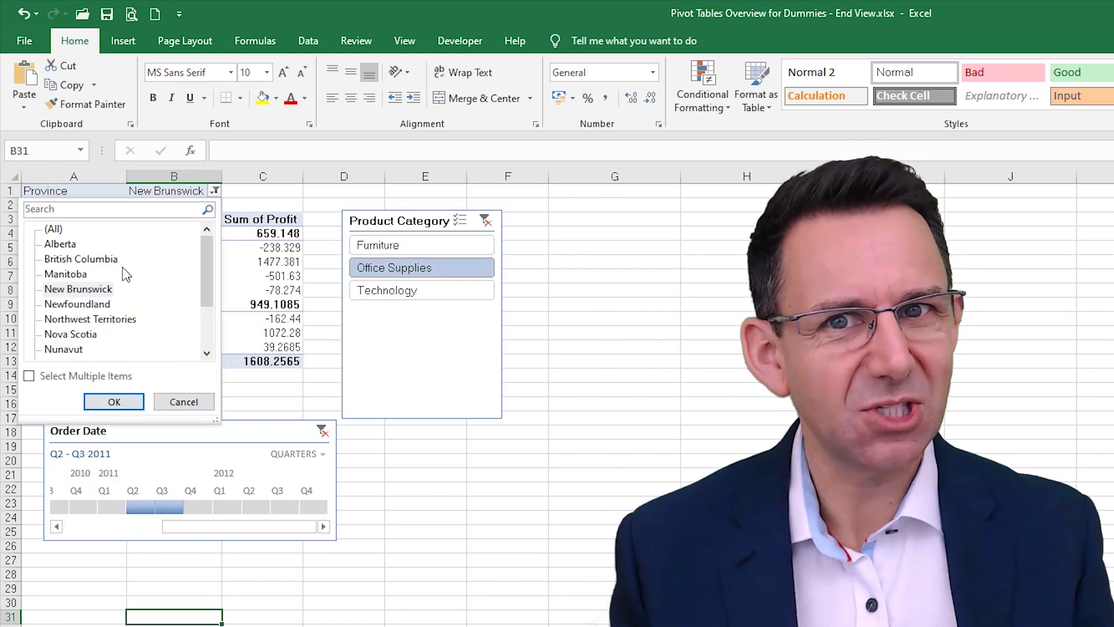
click(52, 229)
click(114, 401)
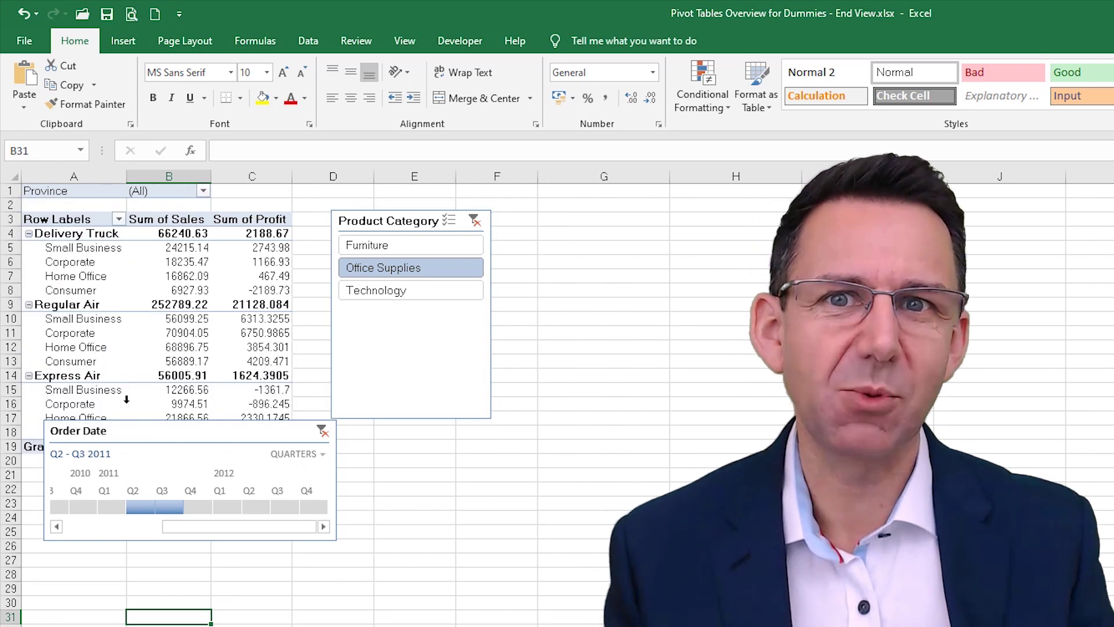
- Move the timeline below the pivot, extend it to Q2 2012, and try months and years
drag(212, 428, 210, 481)
drag(188, 559, 274, 560)
click(302, 510)
click(328, 569)
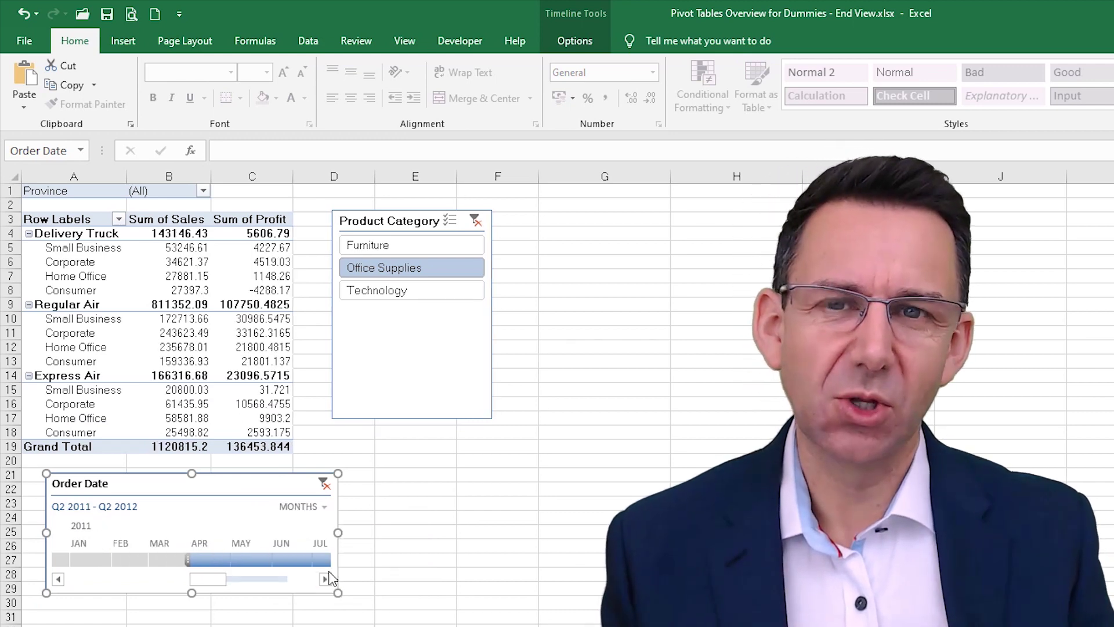
click(316, 510)
click(326, 528)
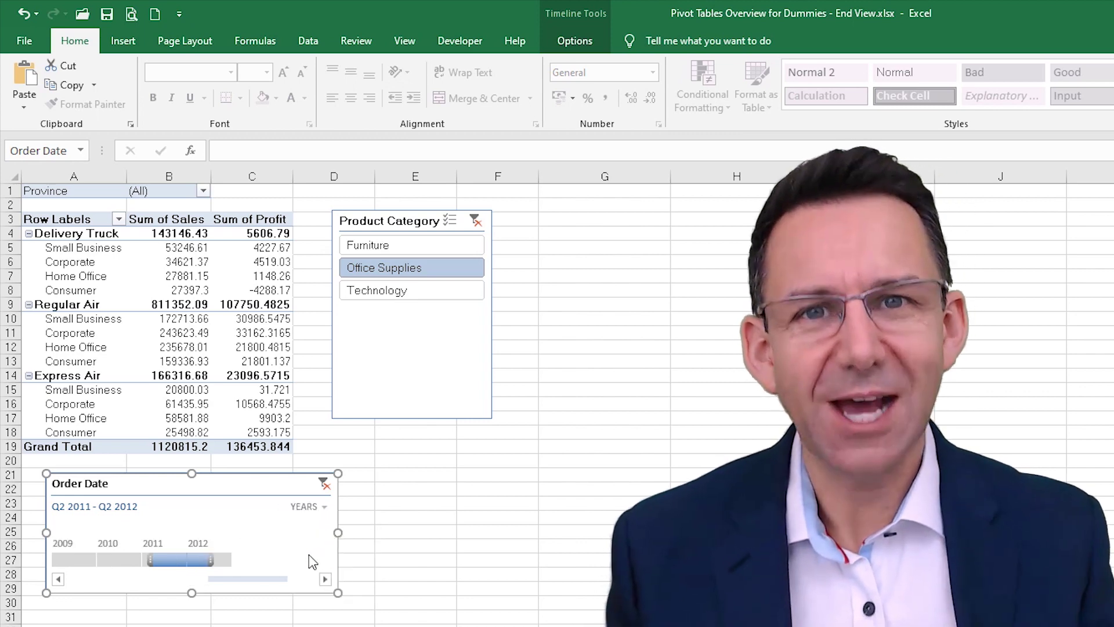
- Hide Express Air from the ship modes, then try a Does Not Contain label filter
click(119, 219)
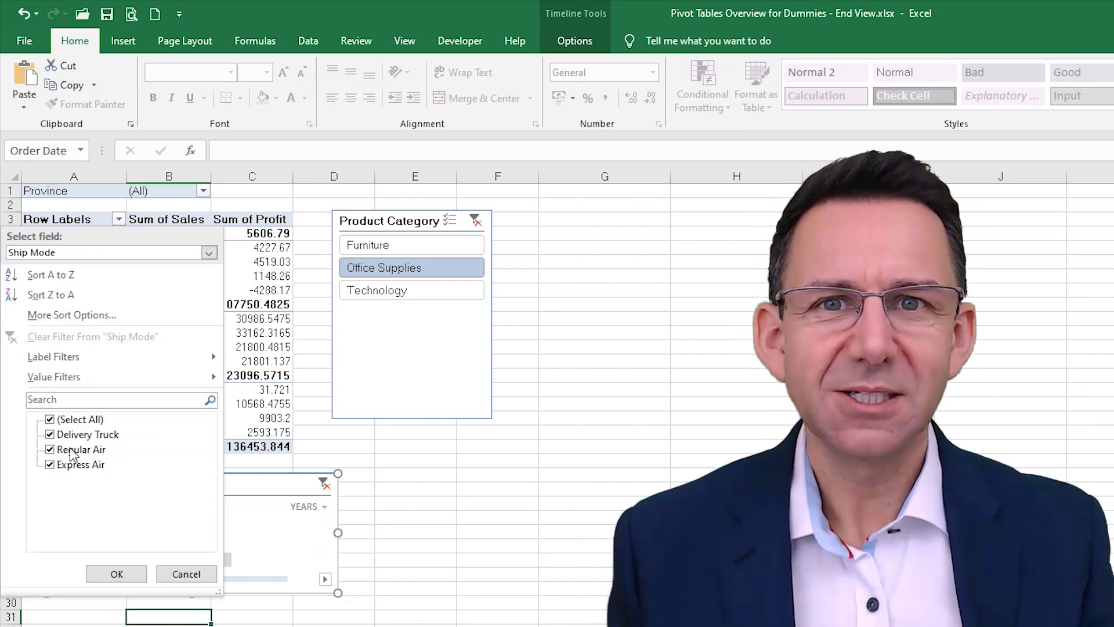
click(52, 468)
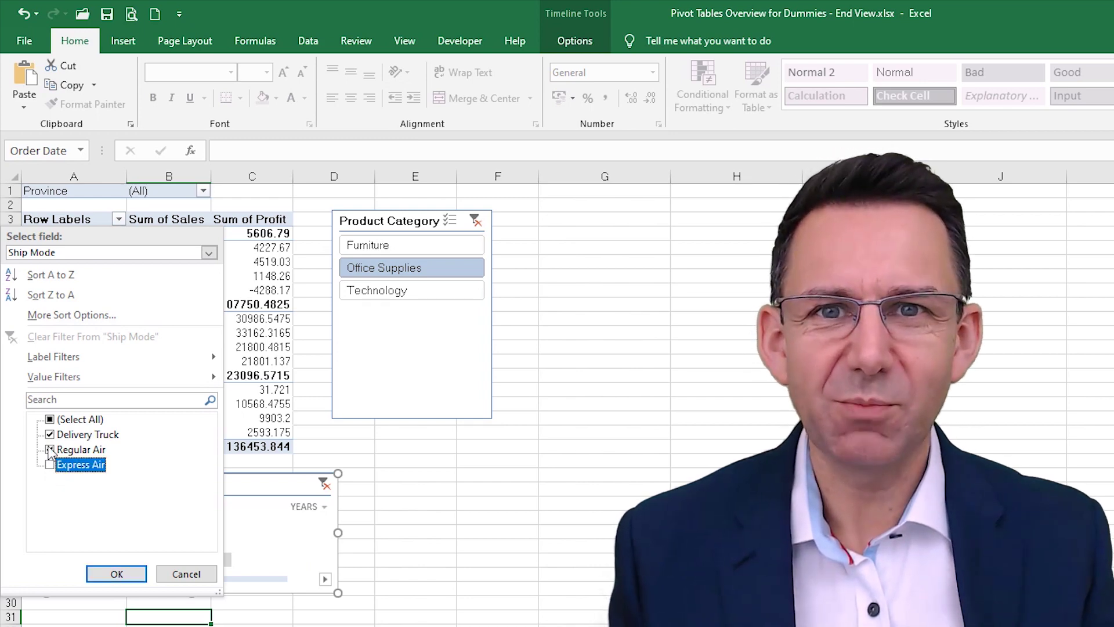
click(114, 573)
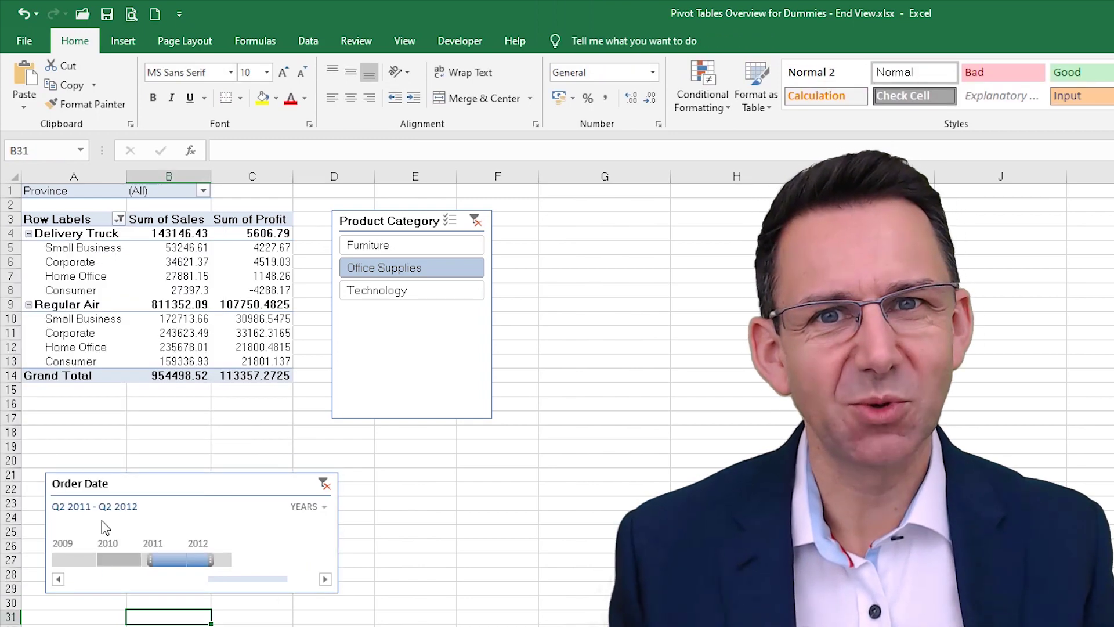
click(119, 219)
mouse_move(142, 357)
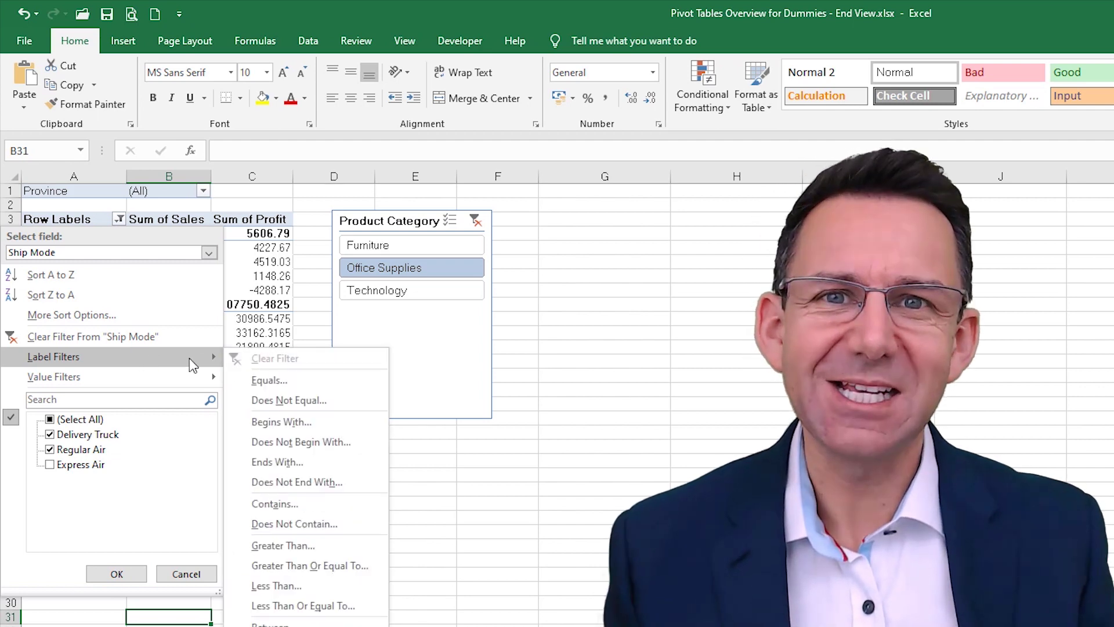
click(345, 524)
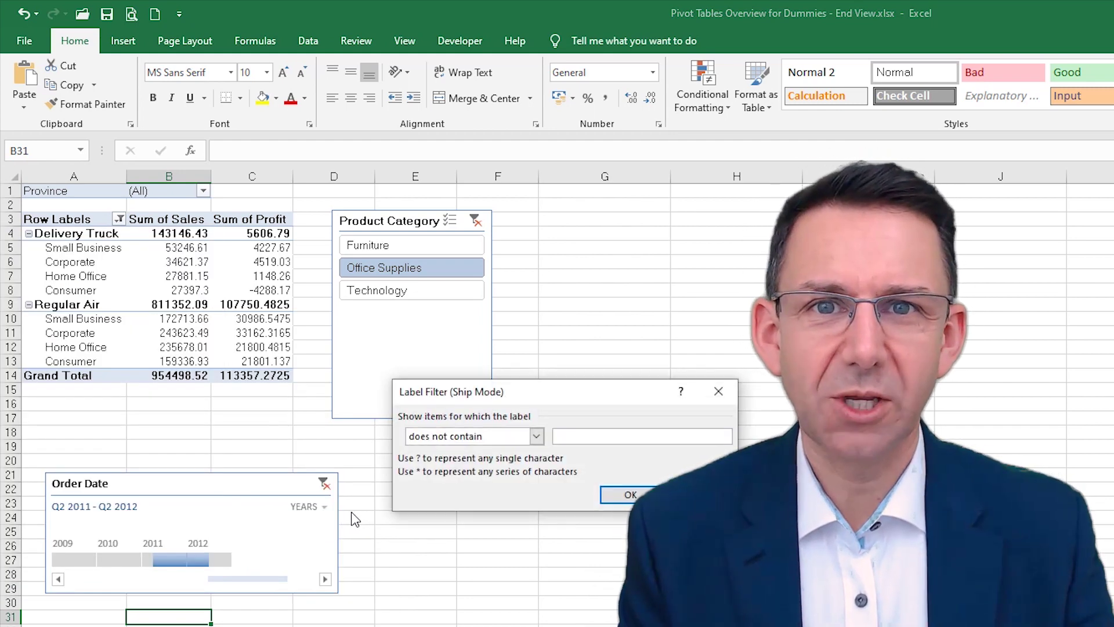
key(Return)
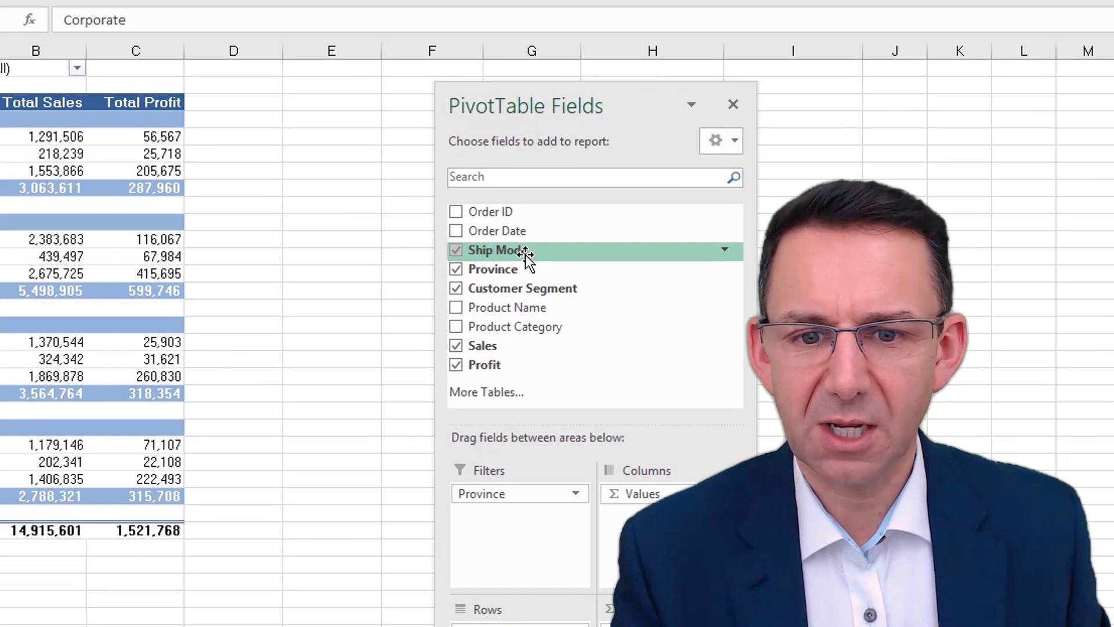
- Try moving Ship Mode into report filters, undo it, and select the Delivery Truck label
drag(418, 238, 419, 390)
drag(514, 488, 515, 489)
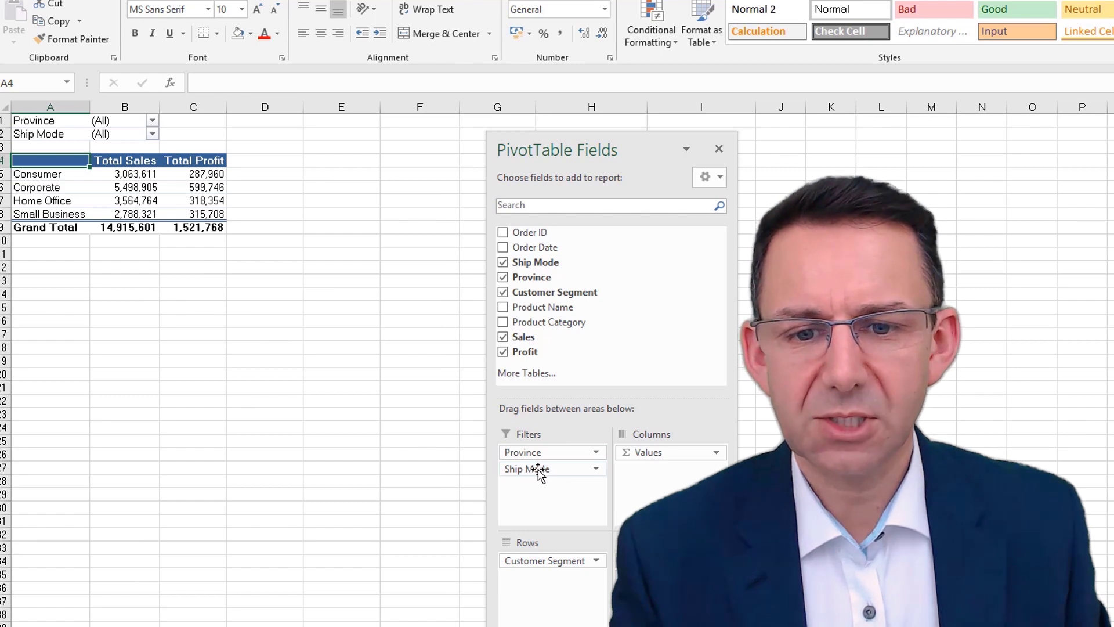
key(ctrl+z)
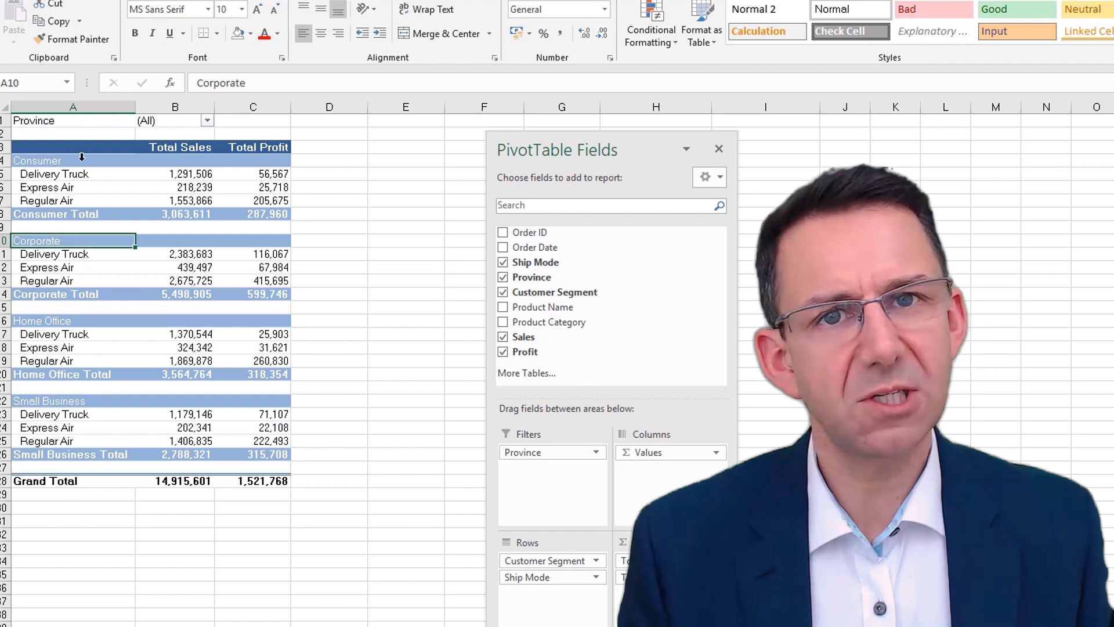
click(54, 173)
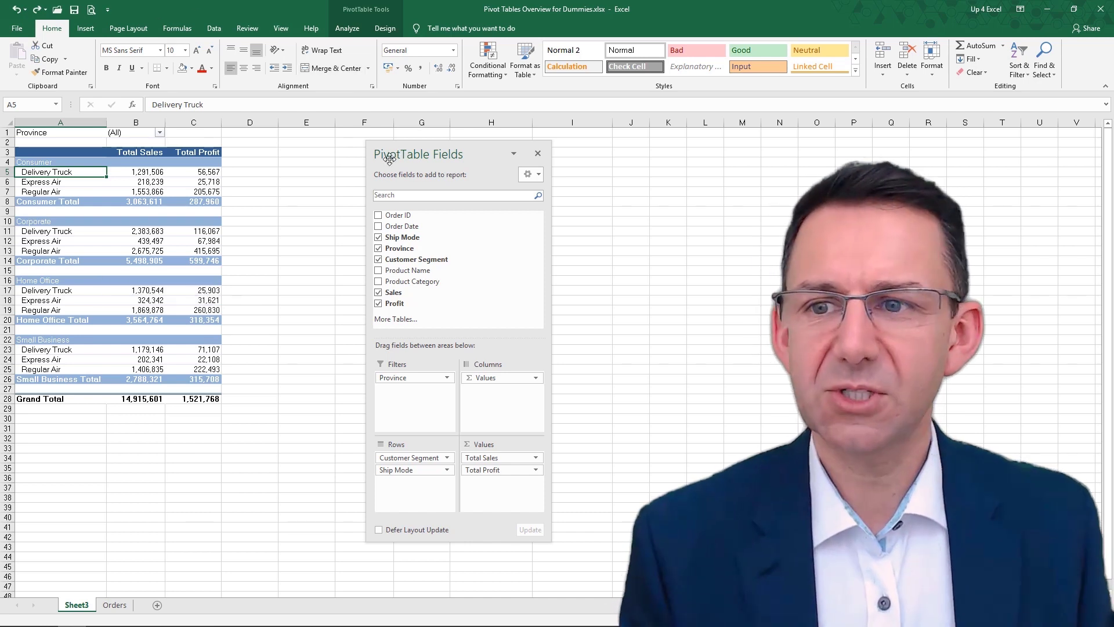
- Select cell A3 and inspect the Row Labels and Customer Segment filter lists without changes
click(83, 154)
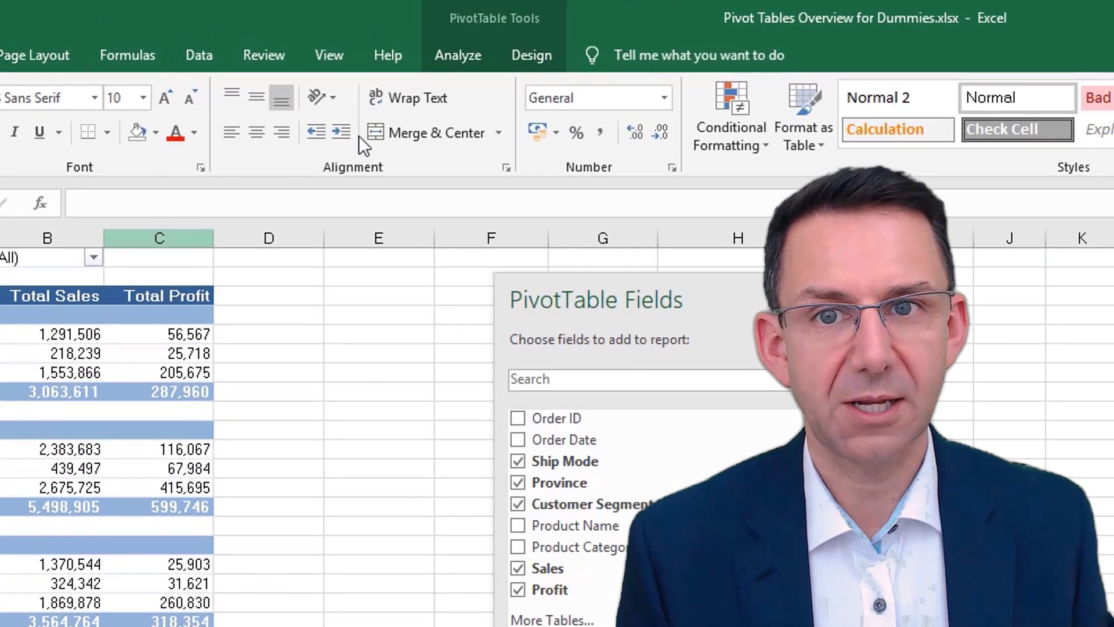
click(454, 54)
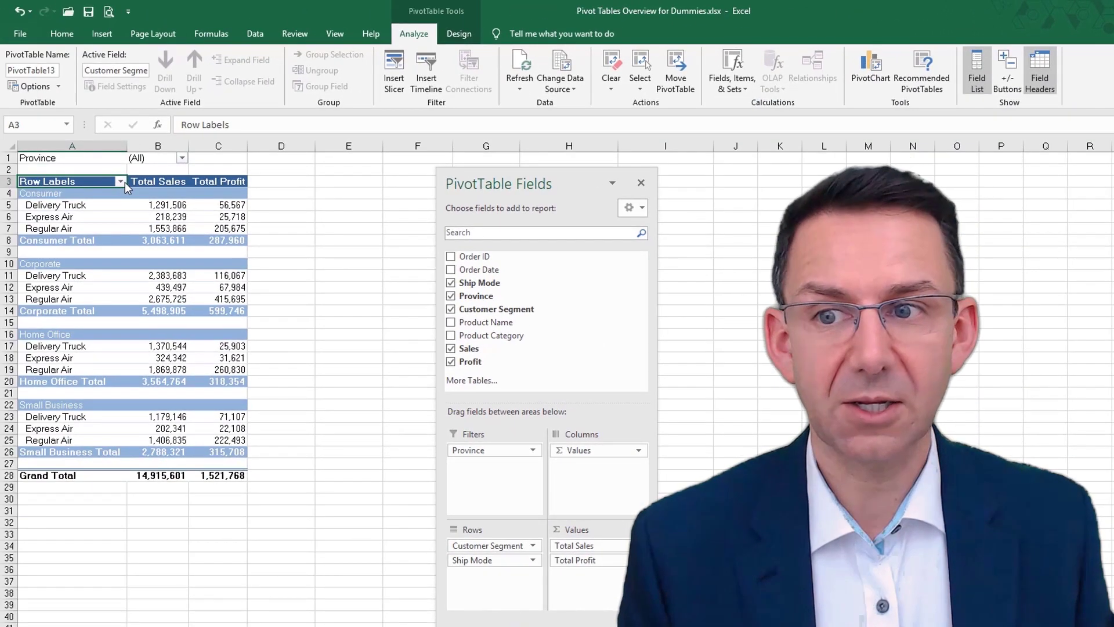
click(121, 182)
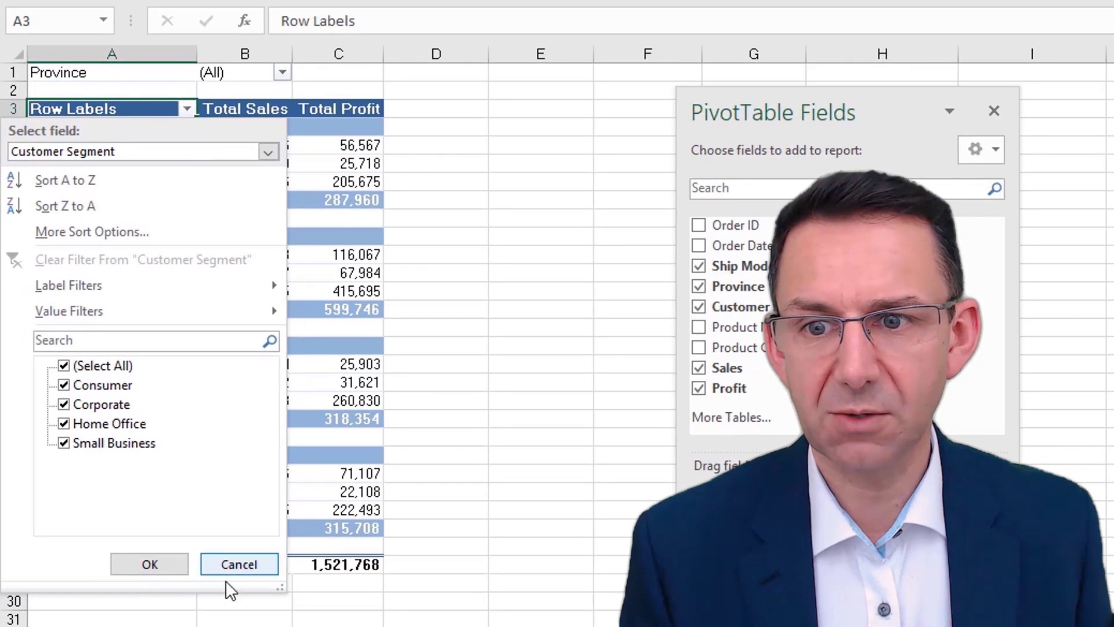
click(246, 565)
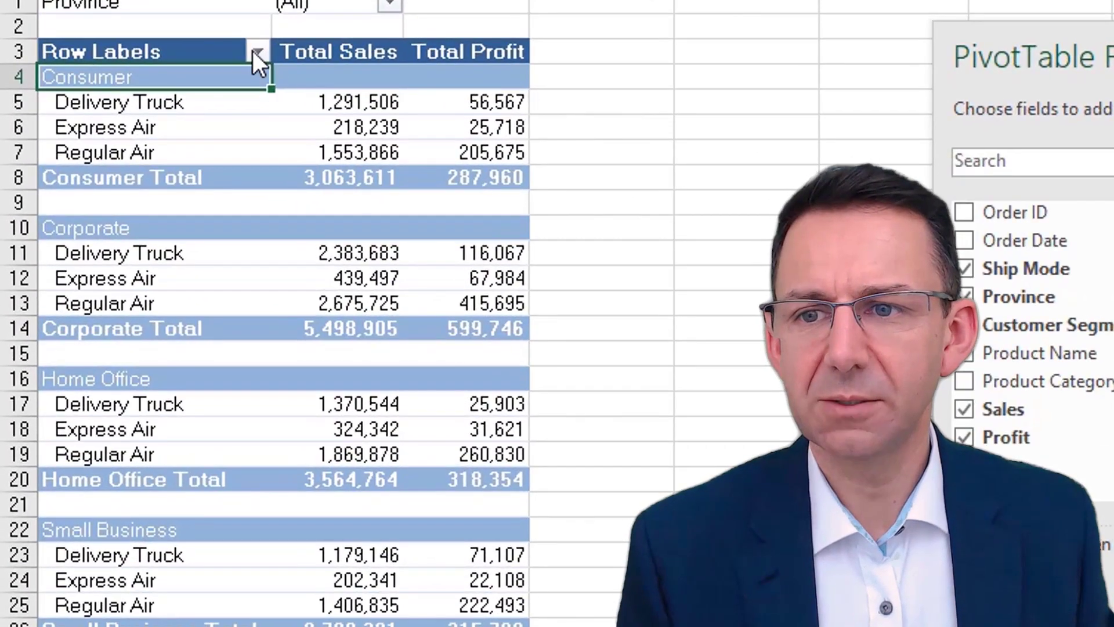
click(257, 54)
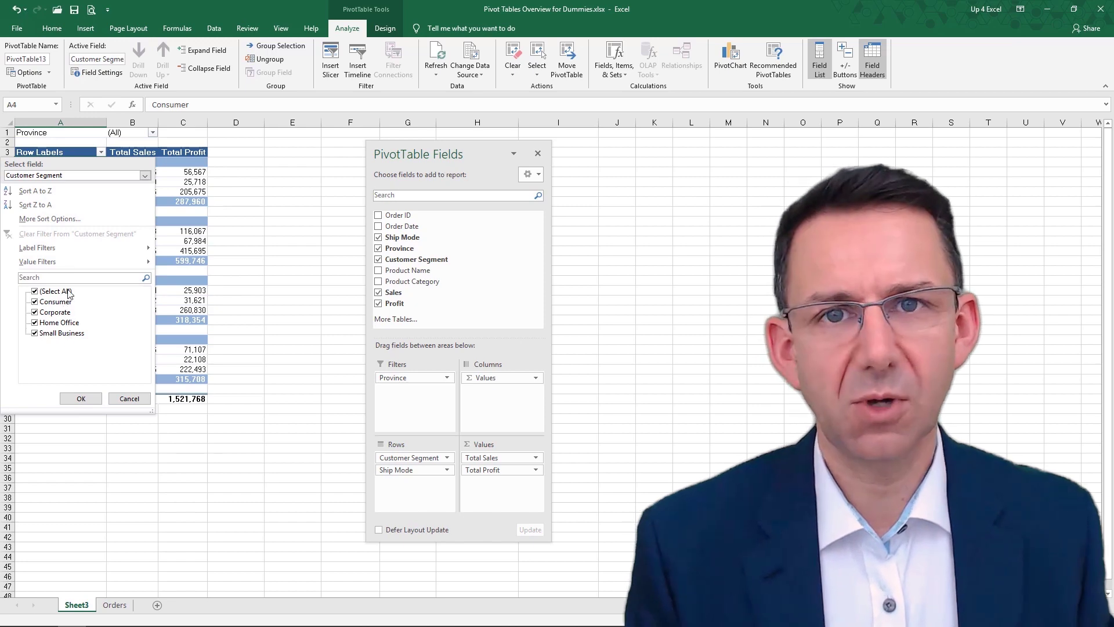
click(130, 398)
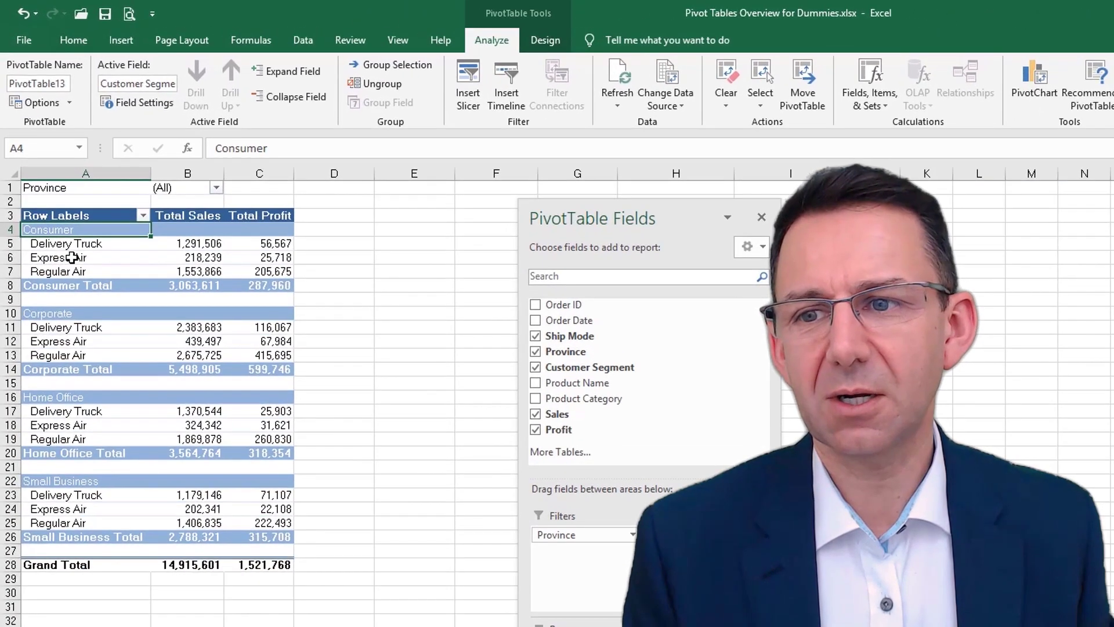
- Uncheck Delivery Truck in the Ship Mode filter, leaving Express Air and Regular Air
click(56, 182)
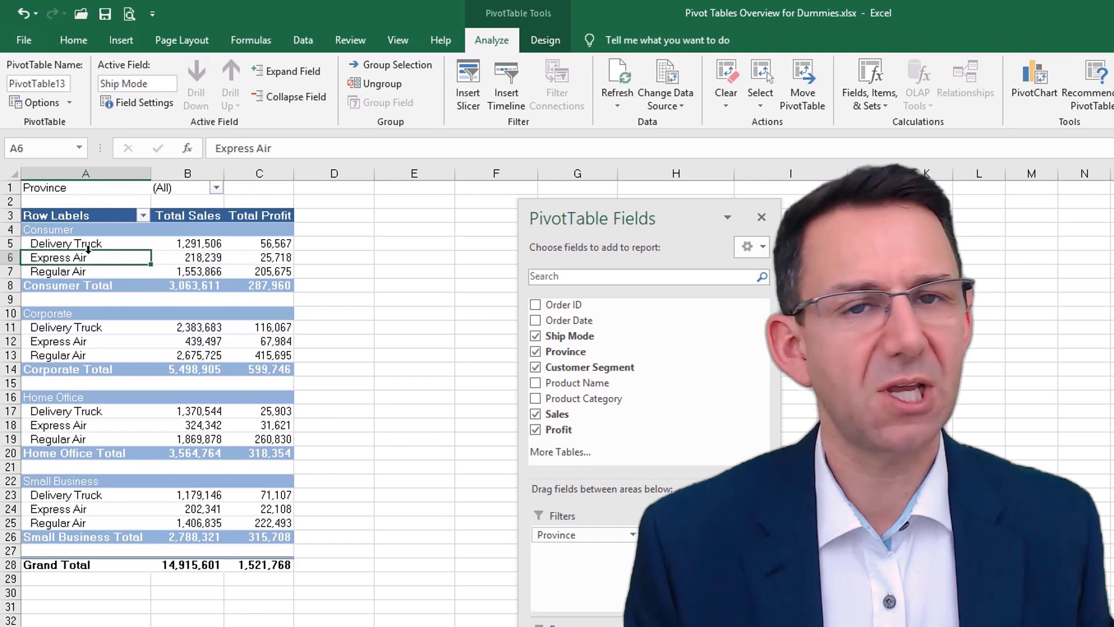
click(143, 216)
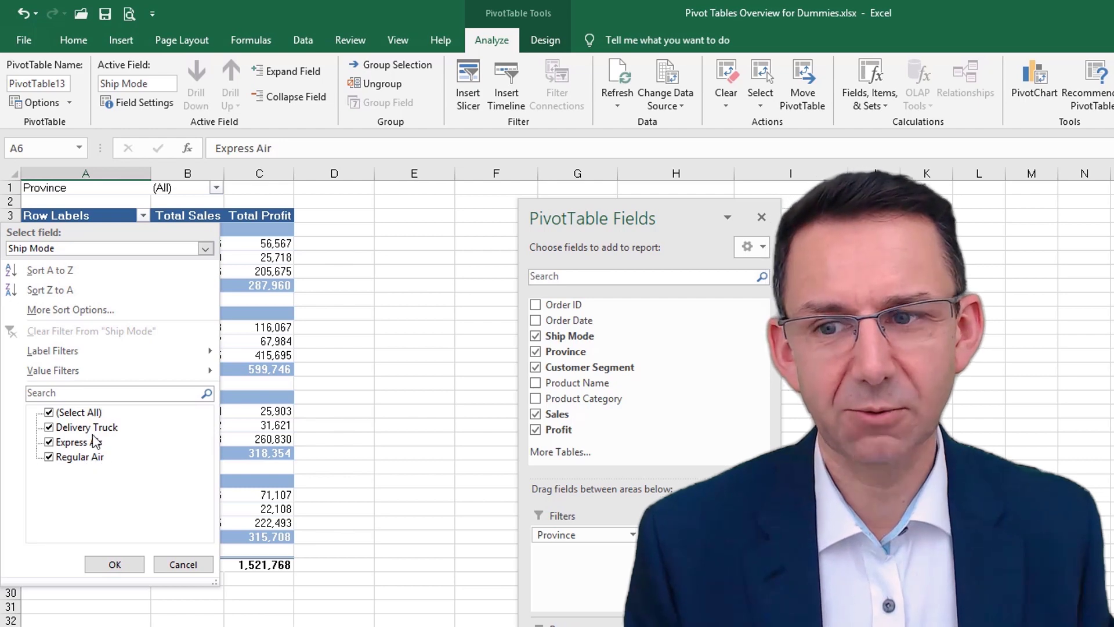
key(Escape)
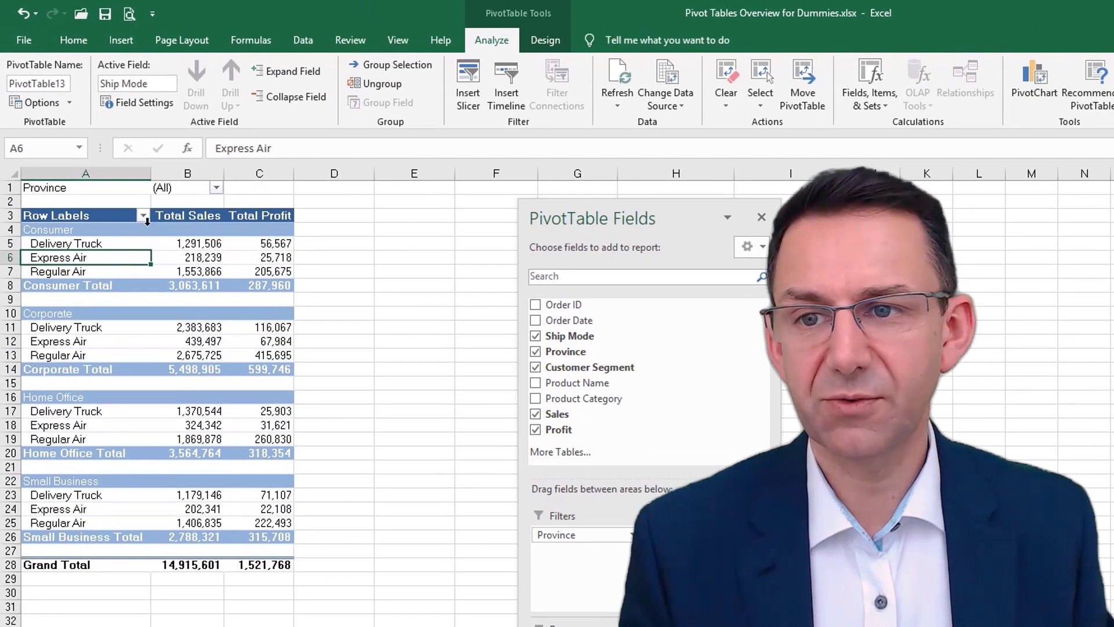
click(143, 216)
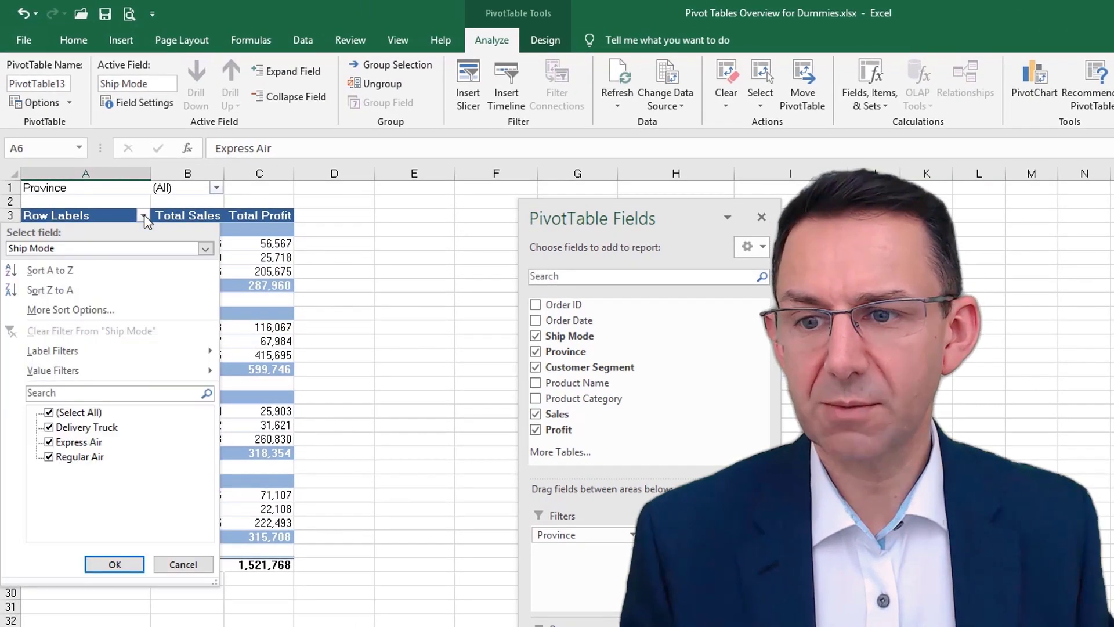
click(49, 428)
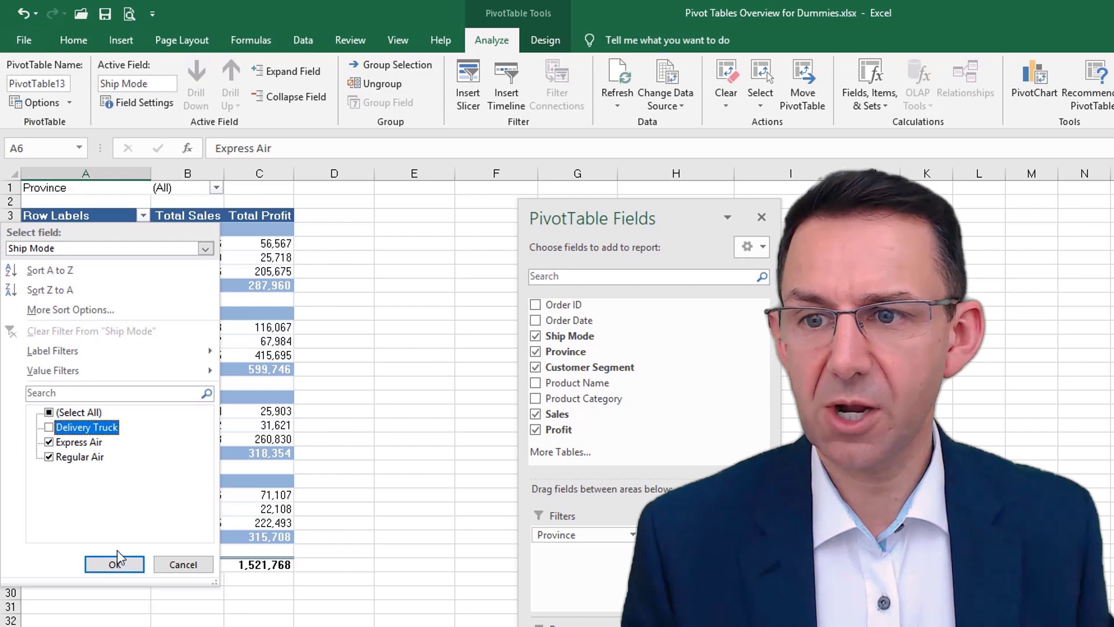
click(119, 564)
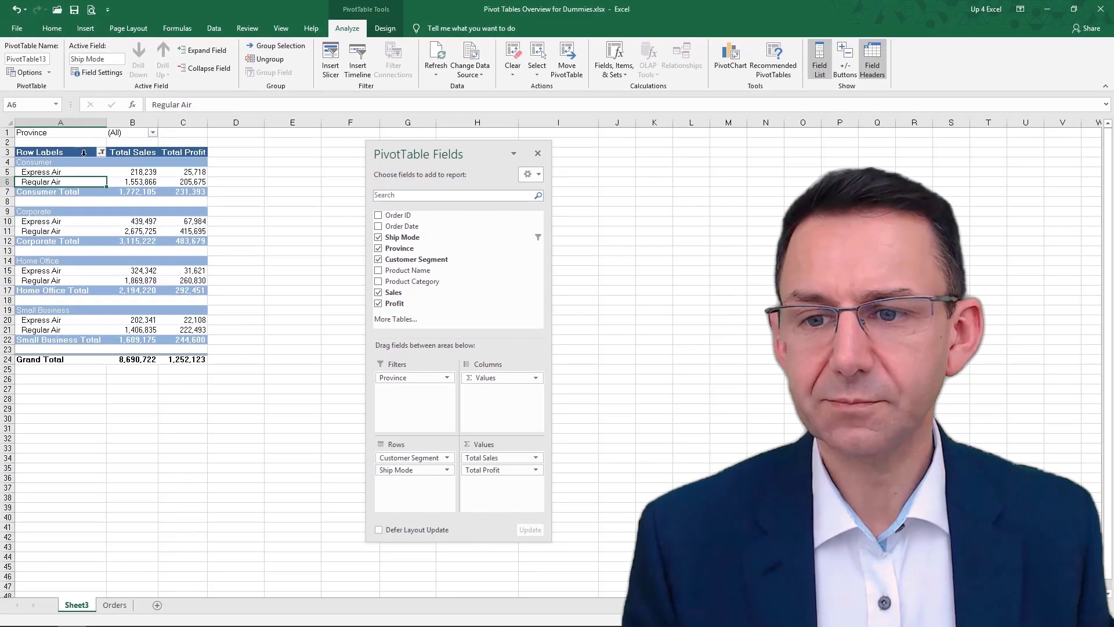
- Turn off Field Headers so the Row Labels heading disappears
mouse_move(193, 281)
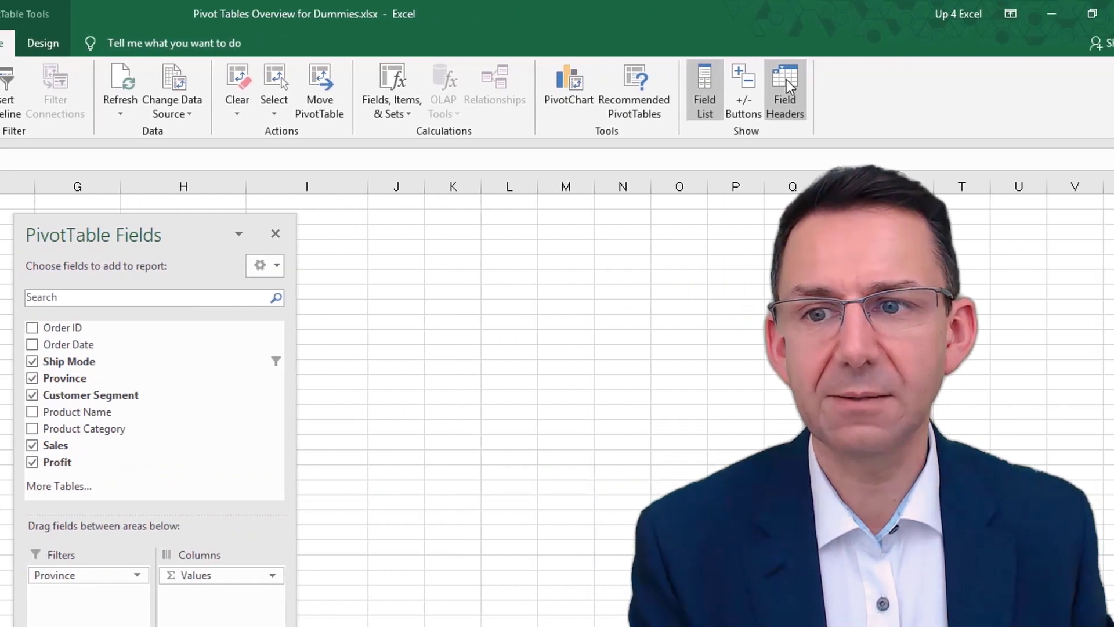
click(787, 84)
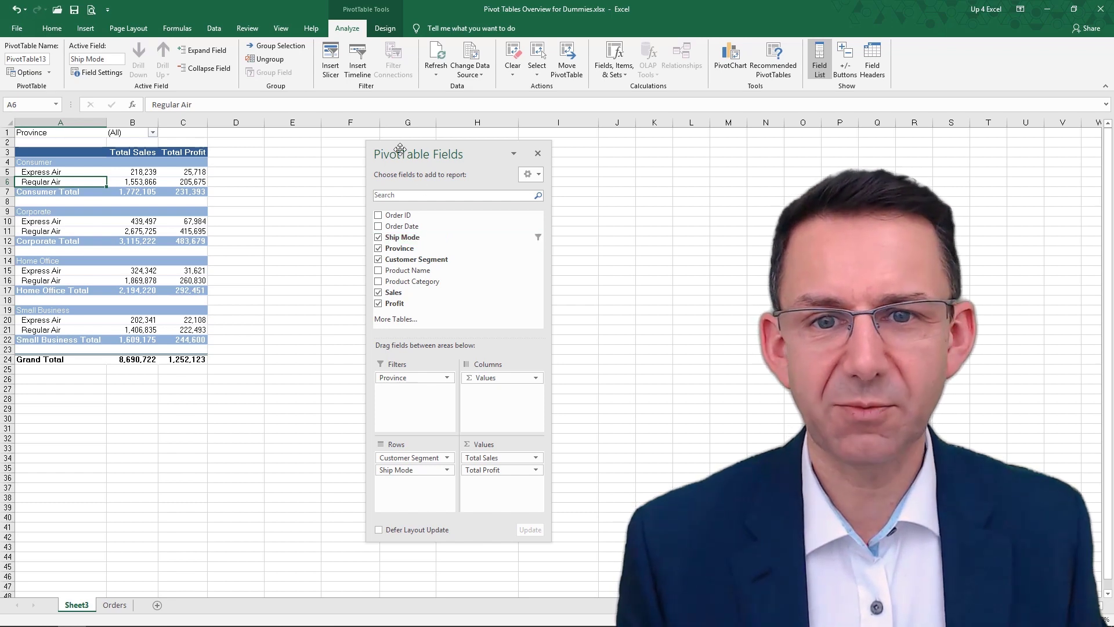
- Sort the ship mode items Z to A from the Express Air cell's context menu
mouse_move(161, 228)
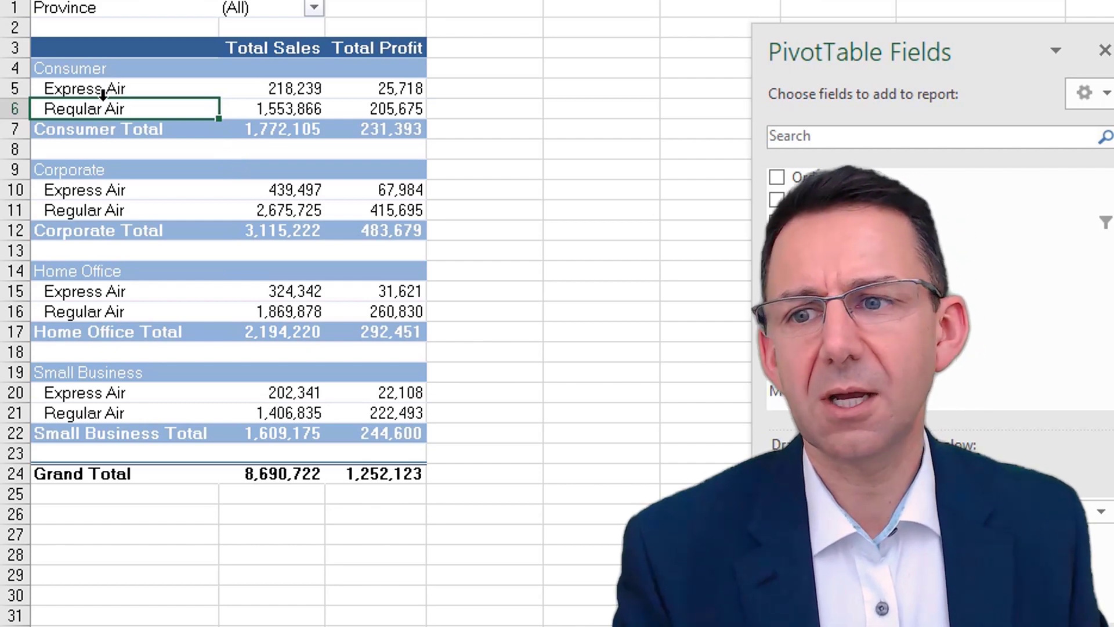
click(129, 88)
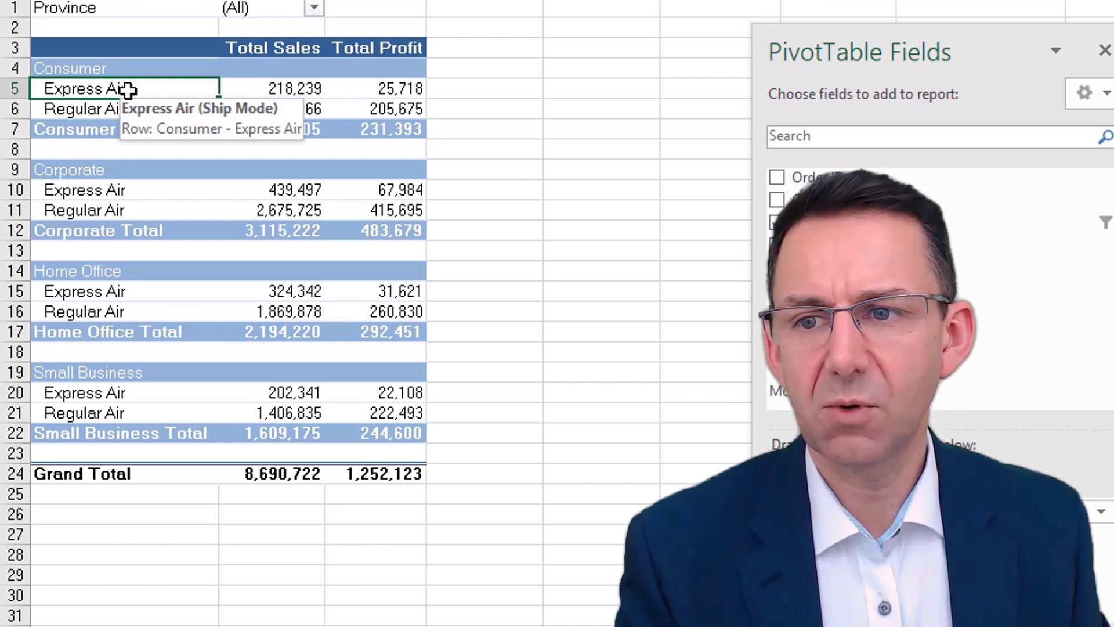
right_click(124, 93)
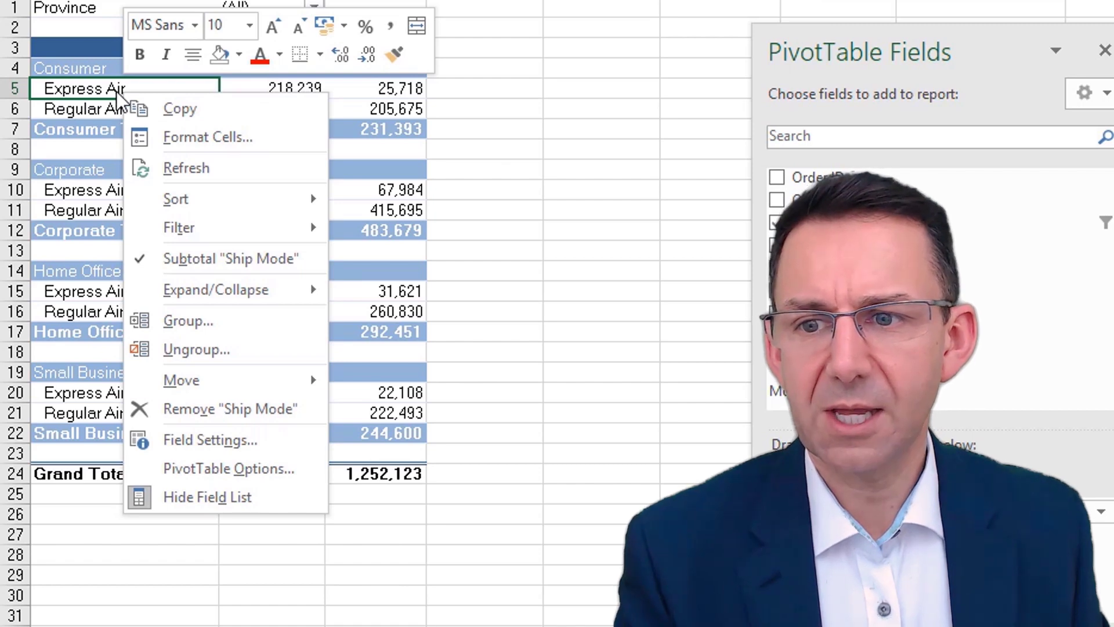
mouse_move(304, 203)
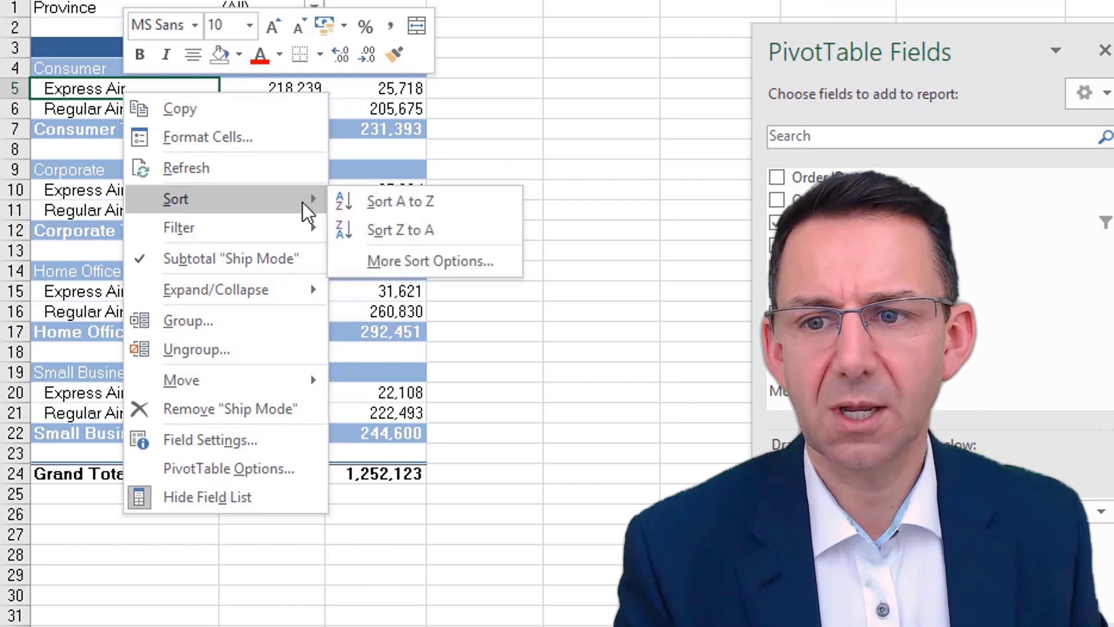
click(379, 229)
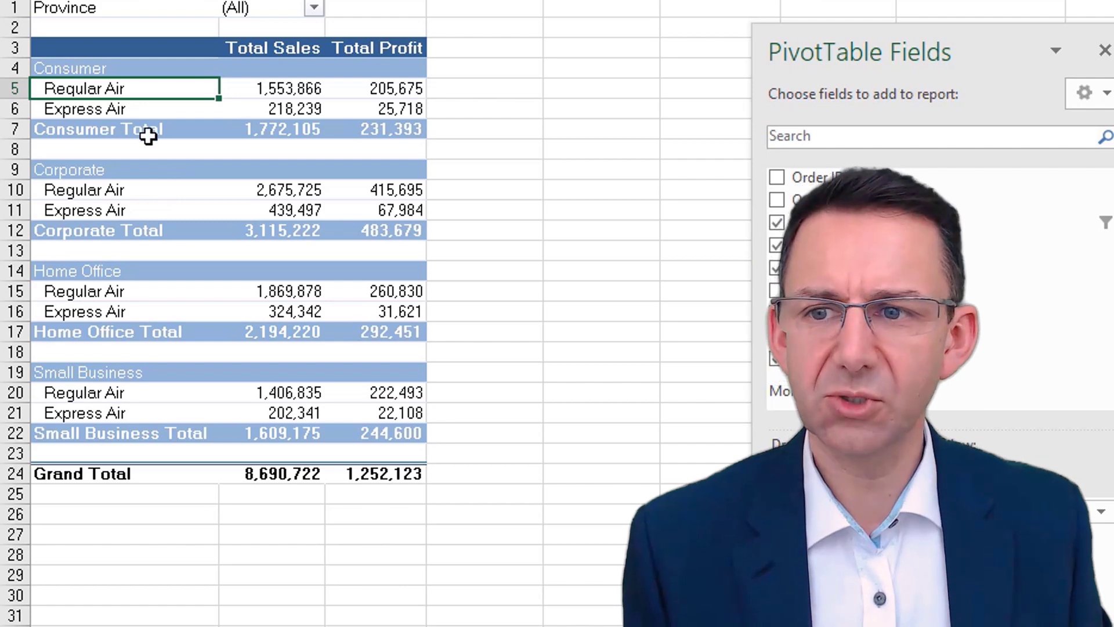
click(128, 107)
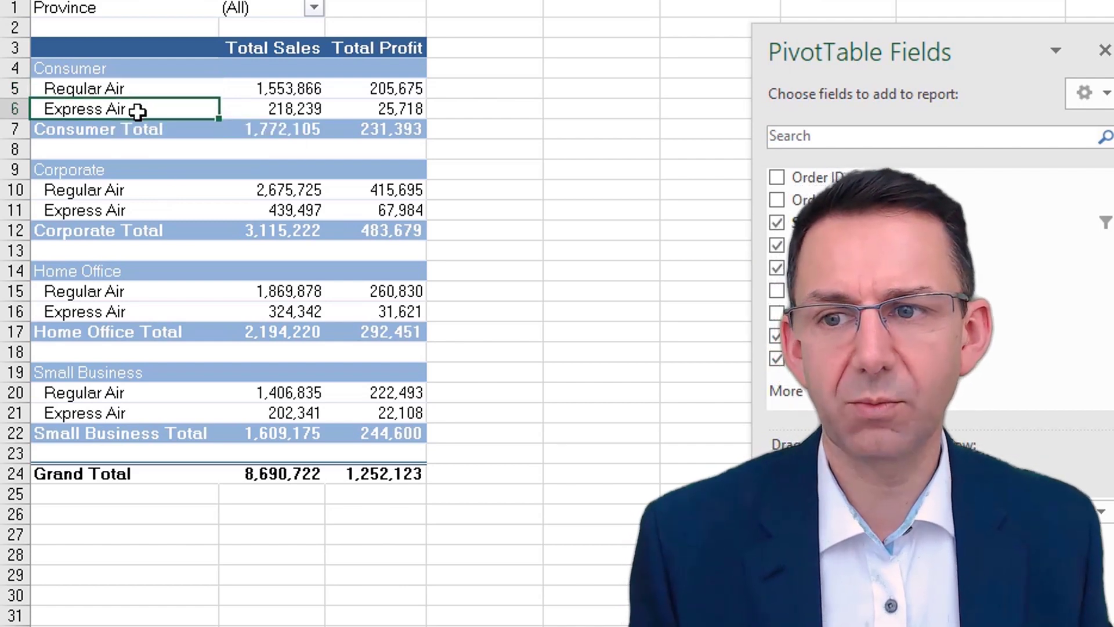
mouse_move(137, 111)
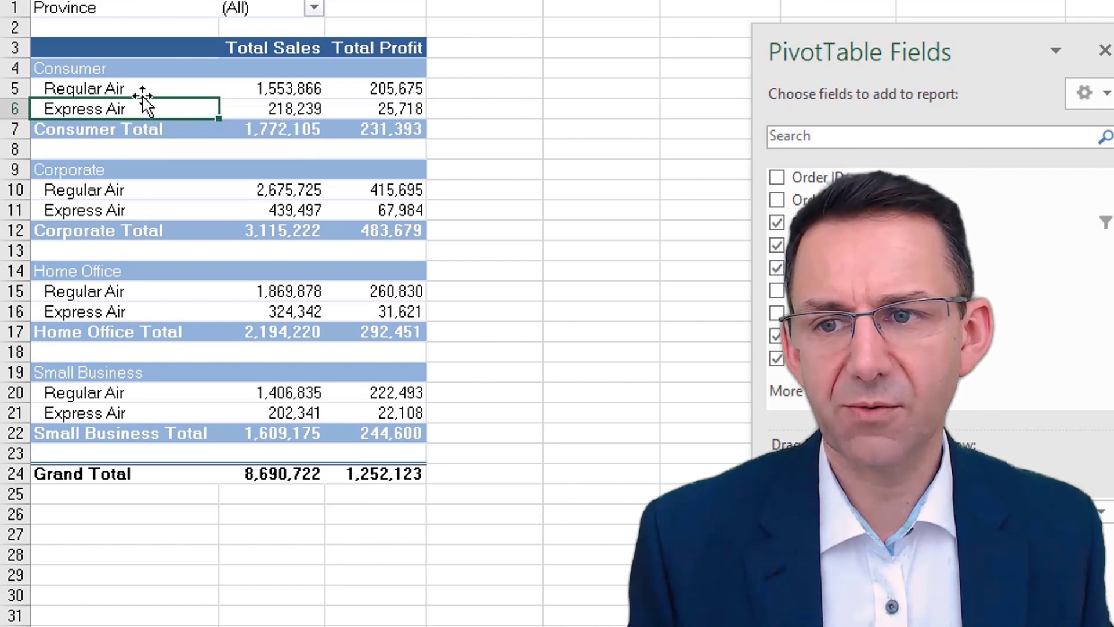
mouse_move(143, 96)
mouse_down()
mouse_move(143, 75)
mouse_move(144, 113)
mouse_move(145, 80)
mouse_up()
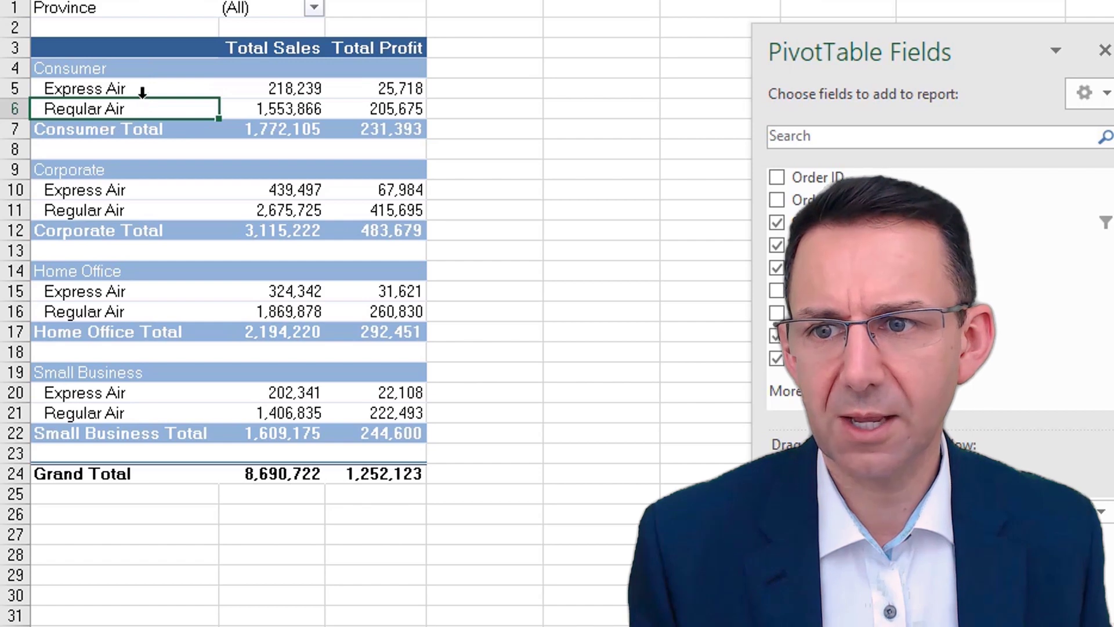
drag(145, 101, 144, 79)
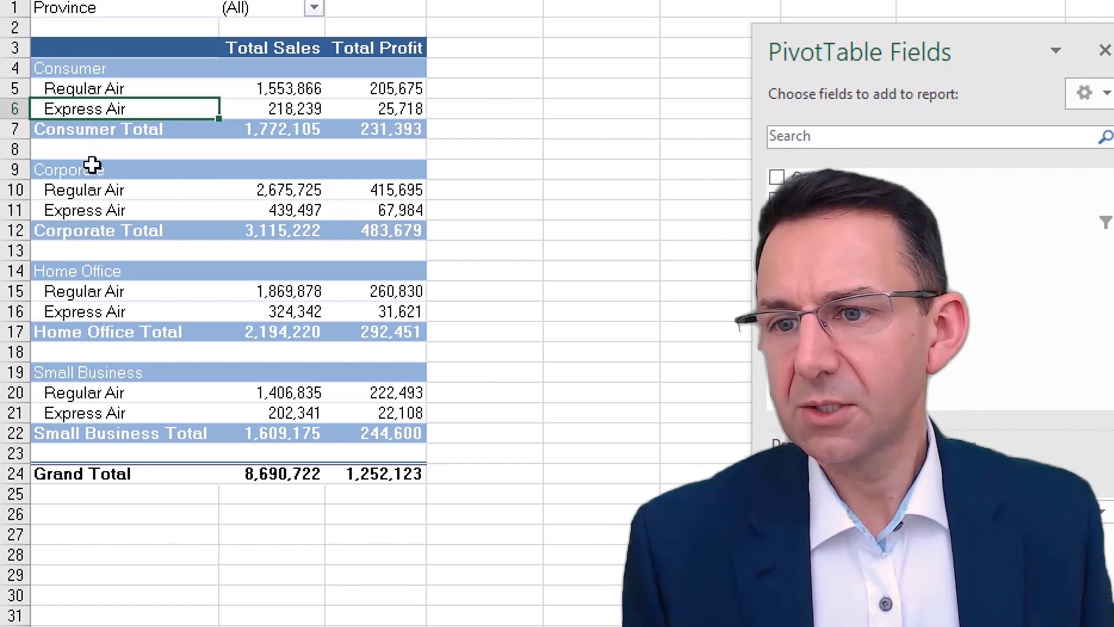
- Drag the Corporate segment below the Home Office group, then select the Consumer heading
click(72, 170)
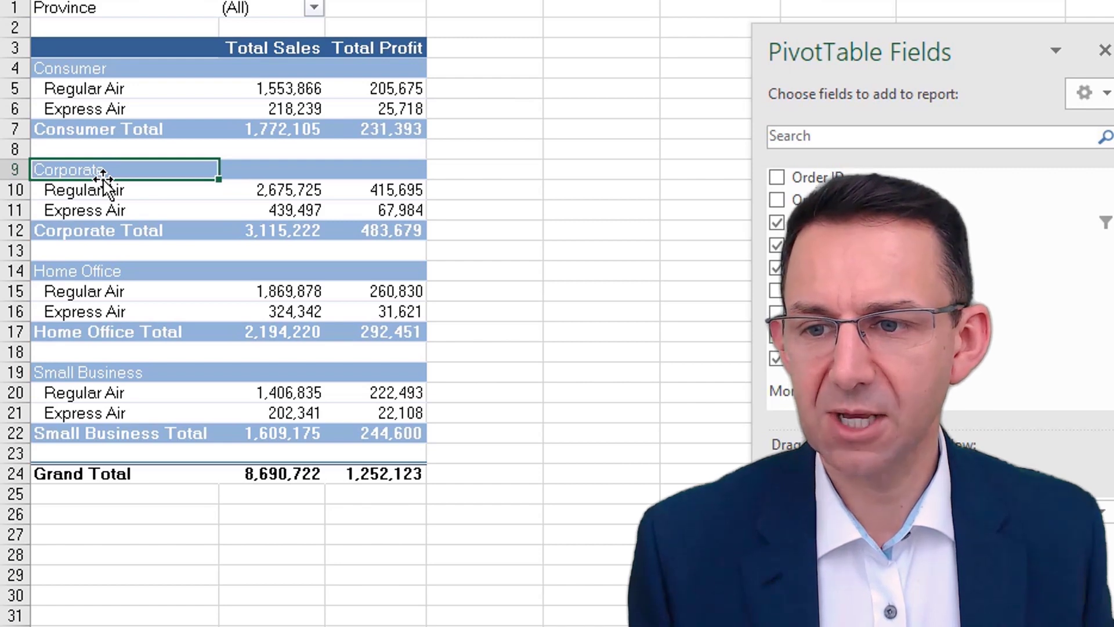
drag(96, 198, 106, 357)
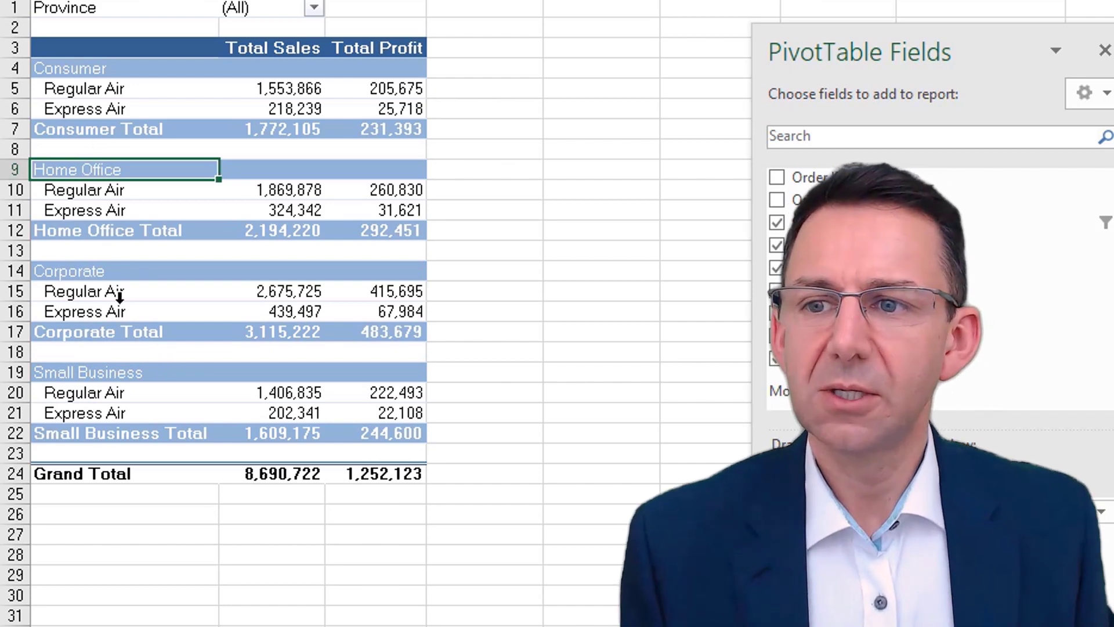
click(154, 68)
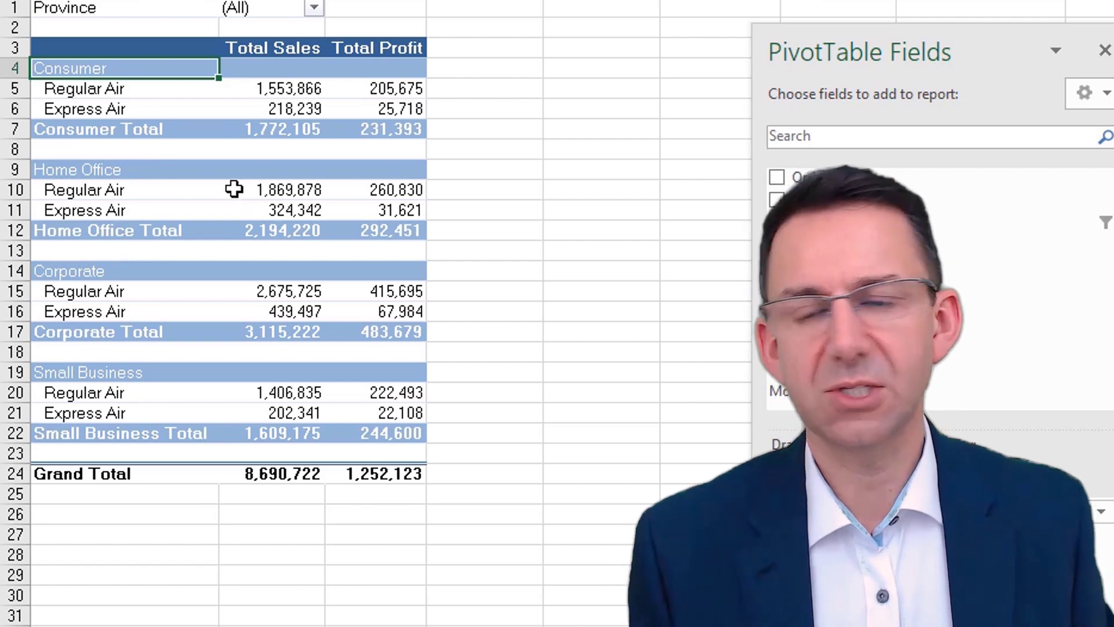
mouse_move(234, 188)
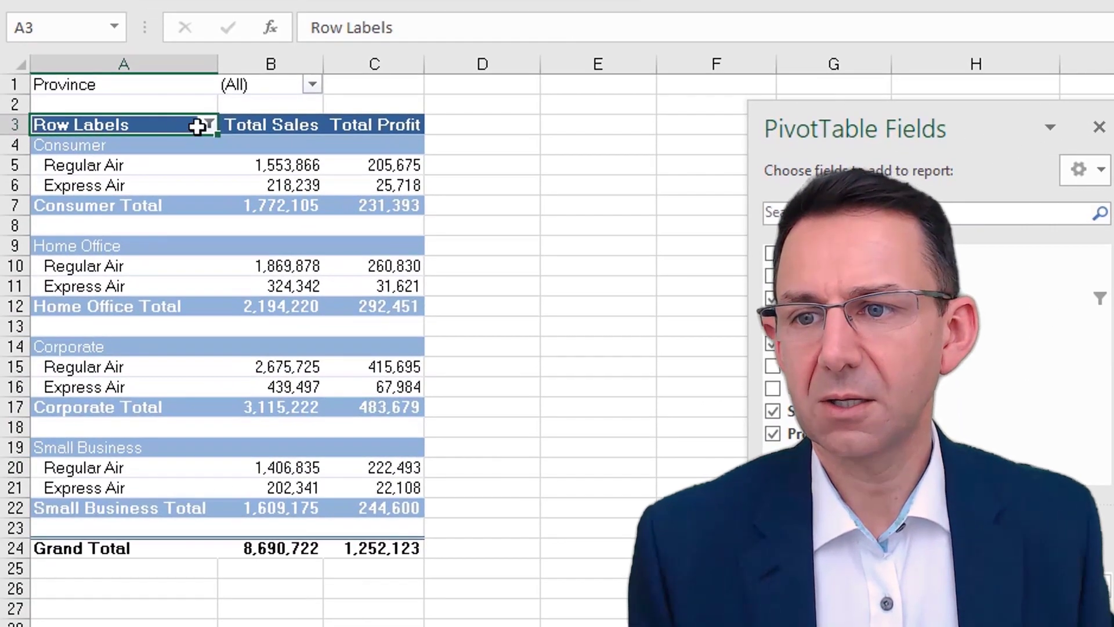
- Uncheck Home Office and Consumer in the Customer Segment filter, leaving Corporate and Small Business
click(207, 124)
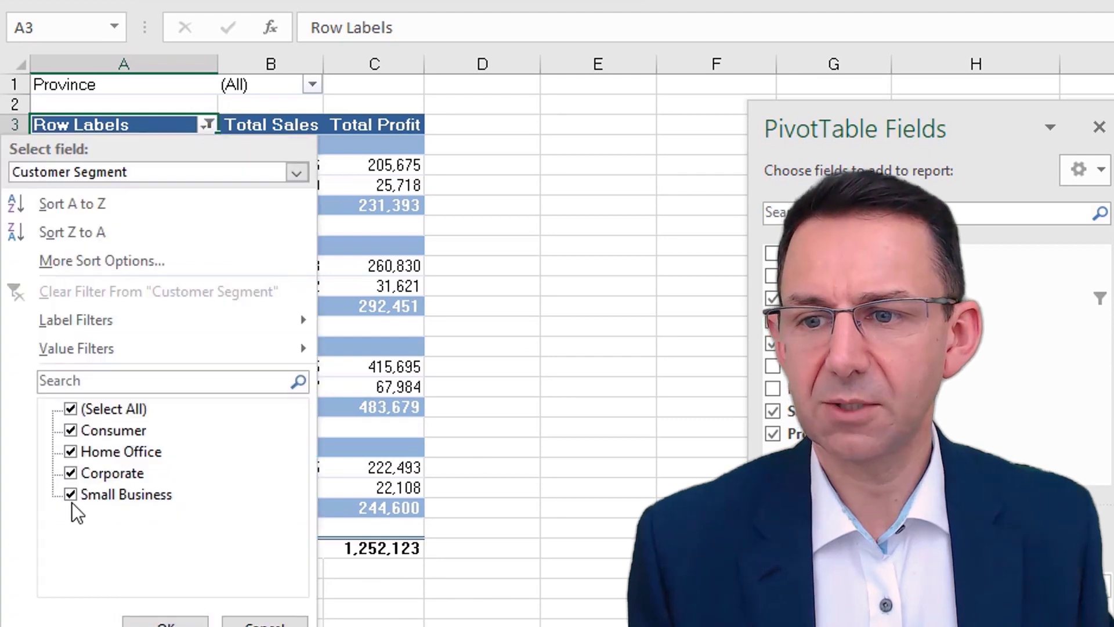
click(71, 452)
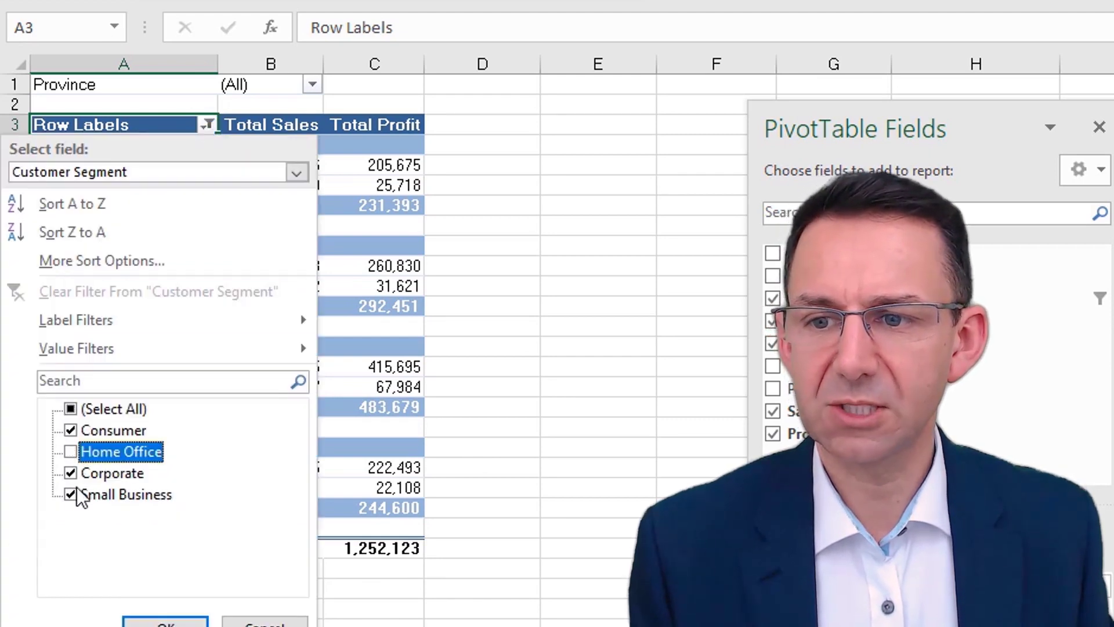
click(70, 430)
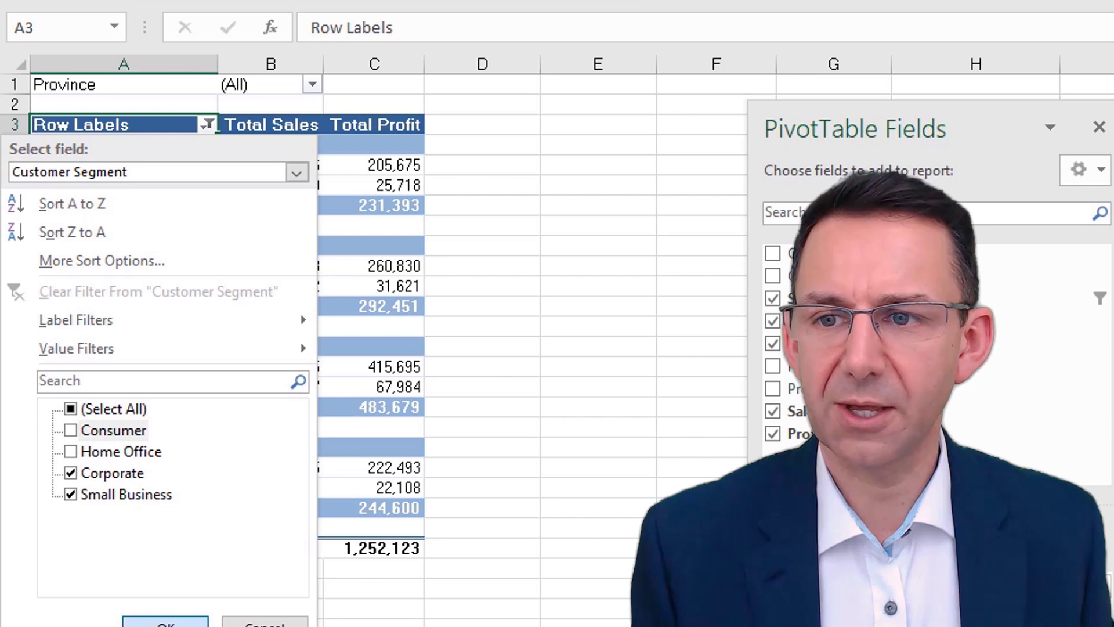
click(168, 622)
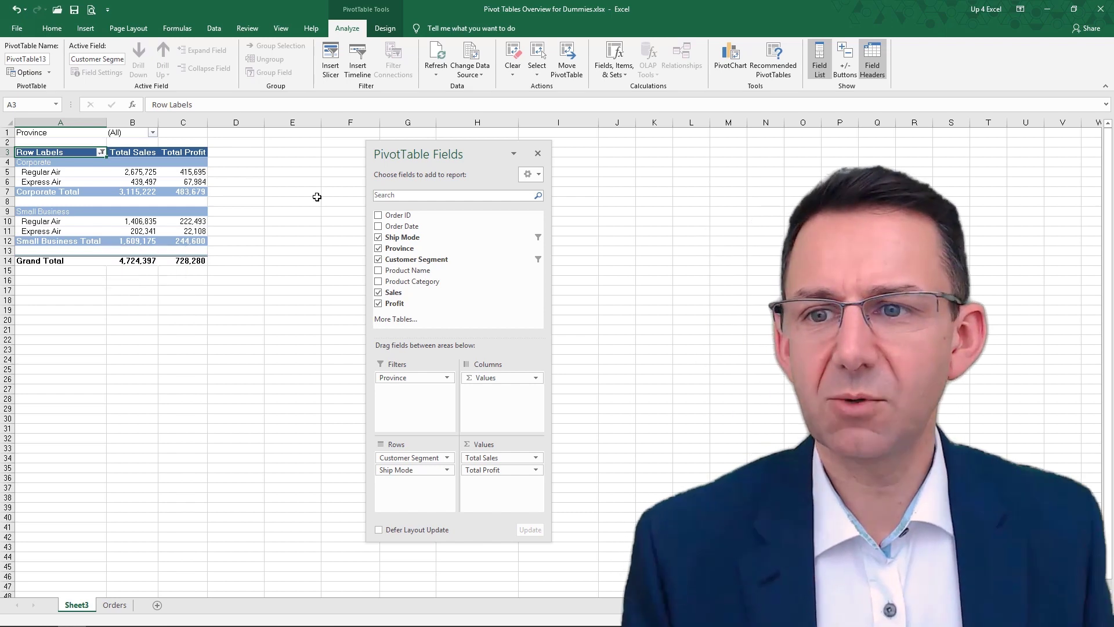
- Re-select all customer segments, then clear the filter from Ship Mode
click(101, 152)
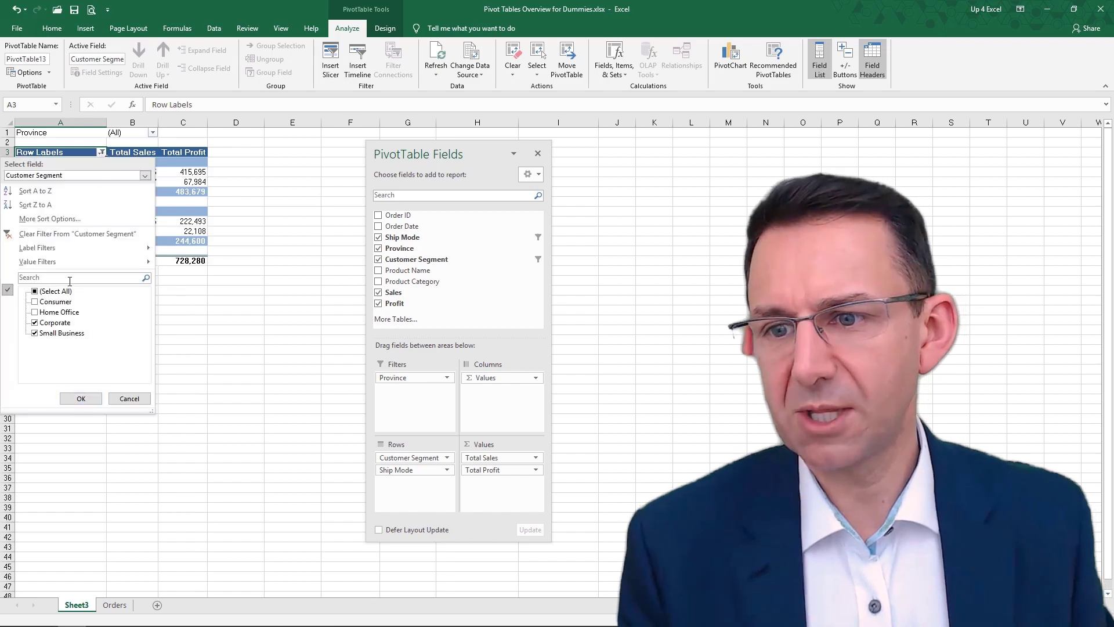
click(34, 291)
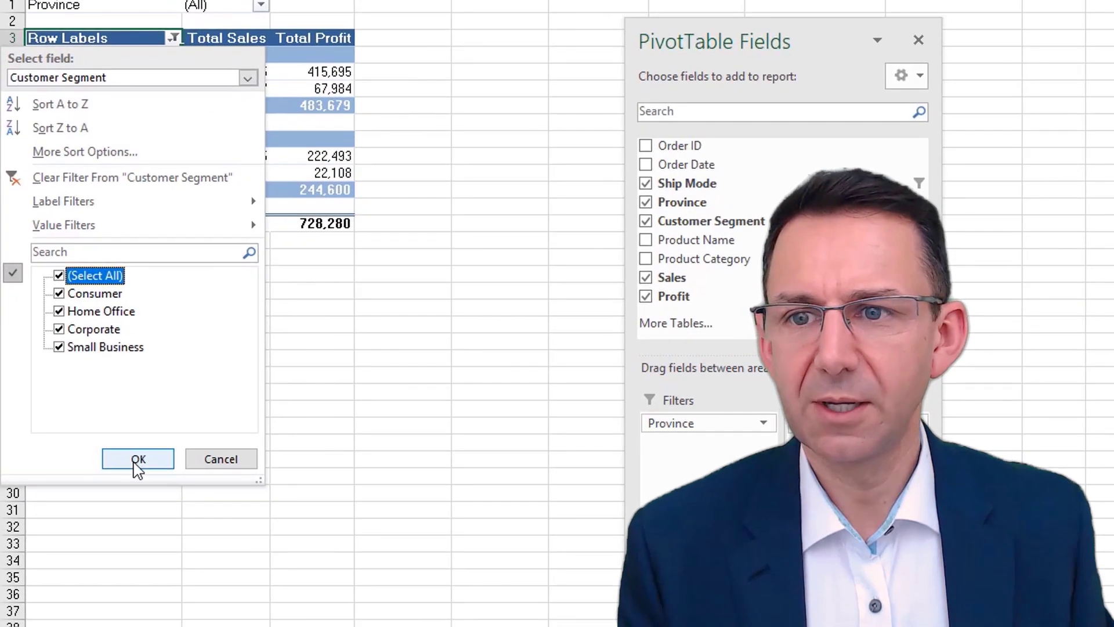
click(138, 459)
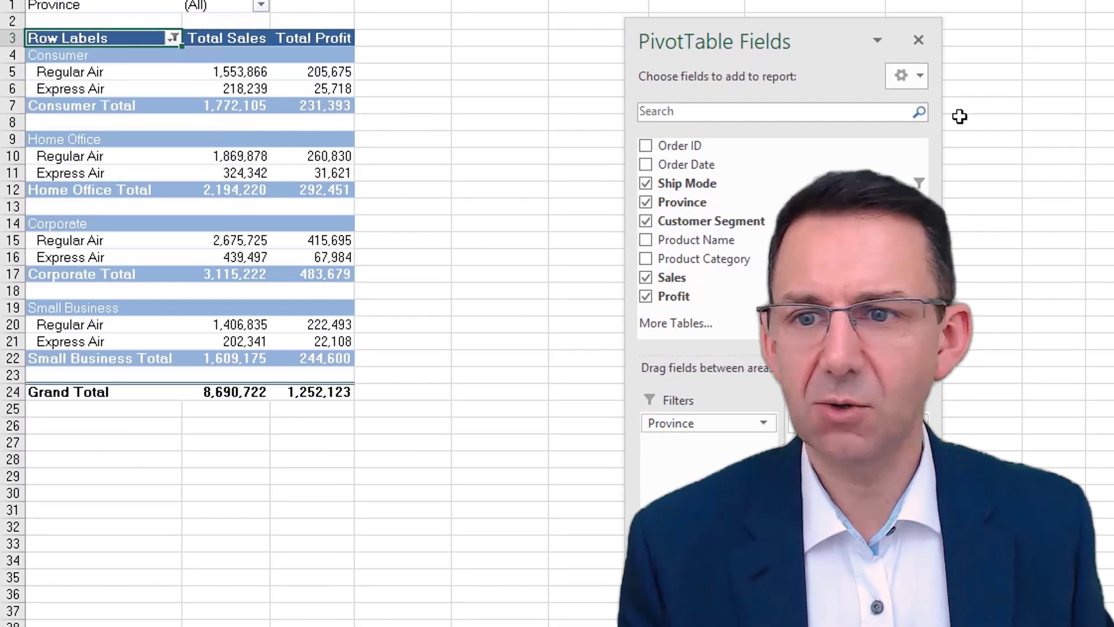
click(173, 37)
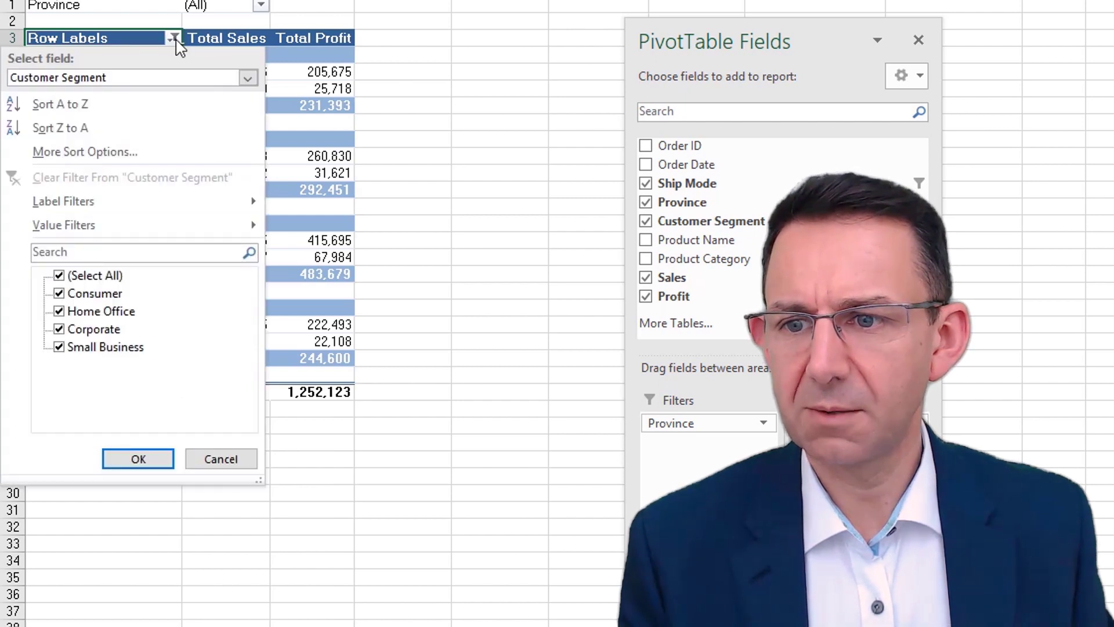
click(174, 38)
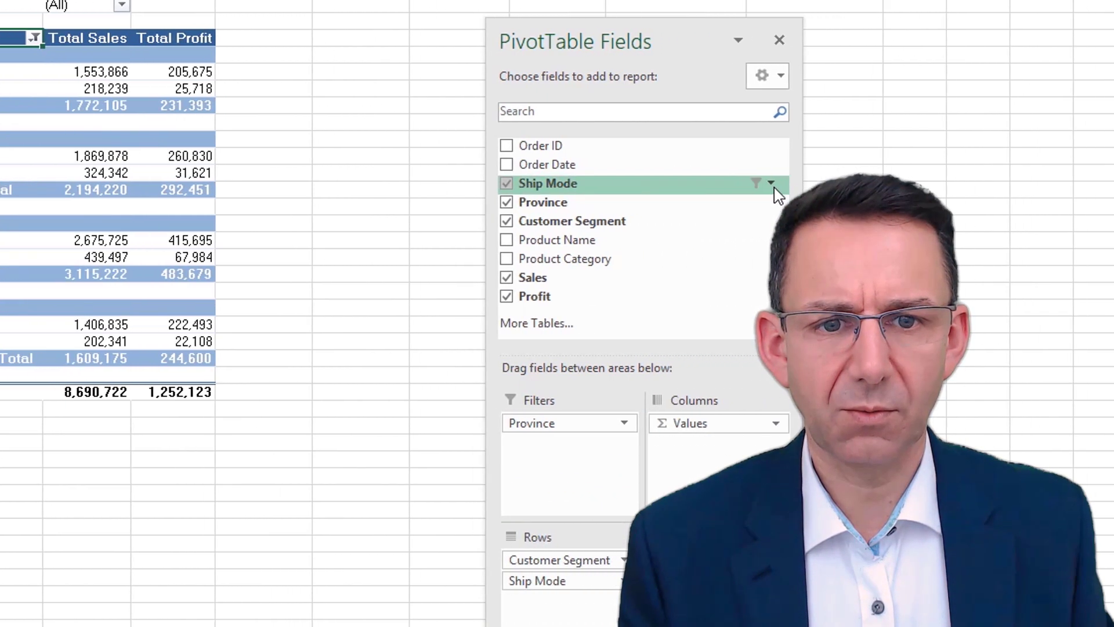
click(771, 183)
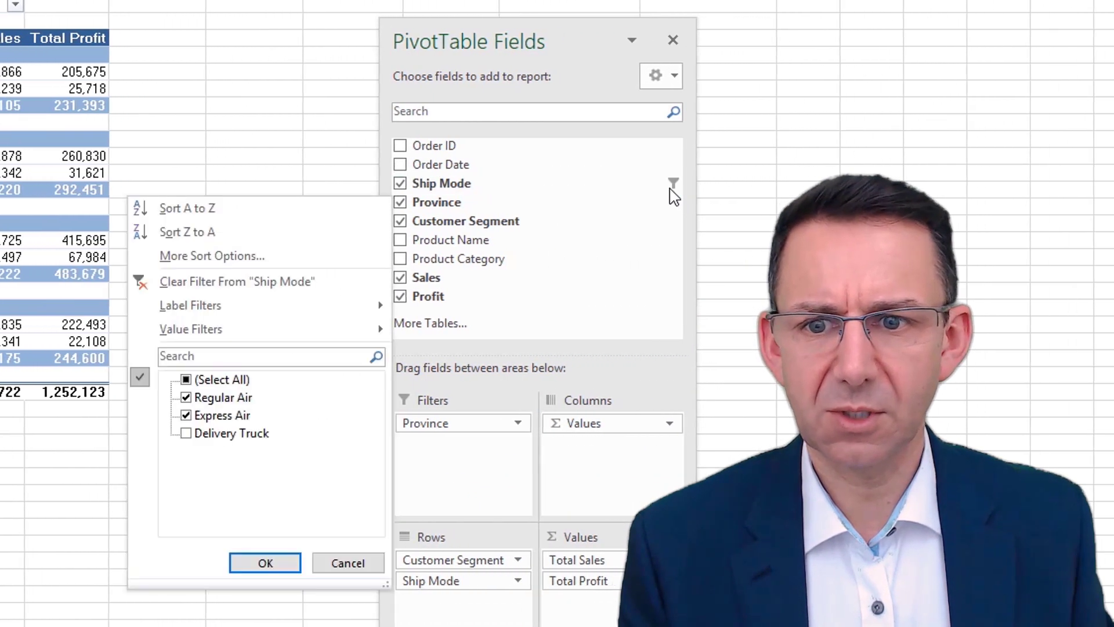
click(232, 282)
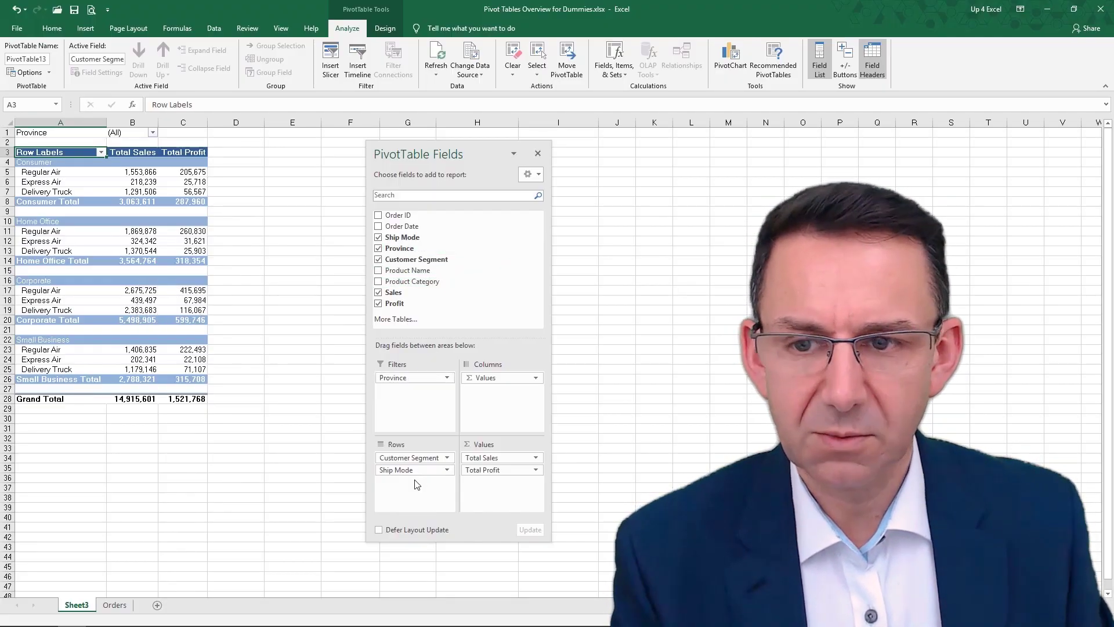
- Replace Ship Mode and Customer Segment in Rows with Province
drag(415, 471, 393, 248)
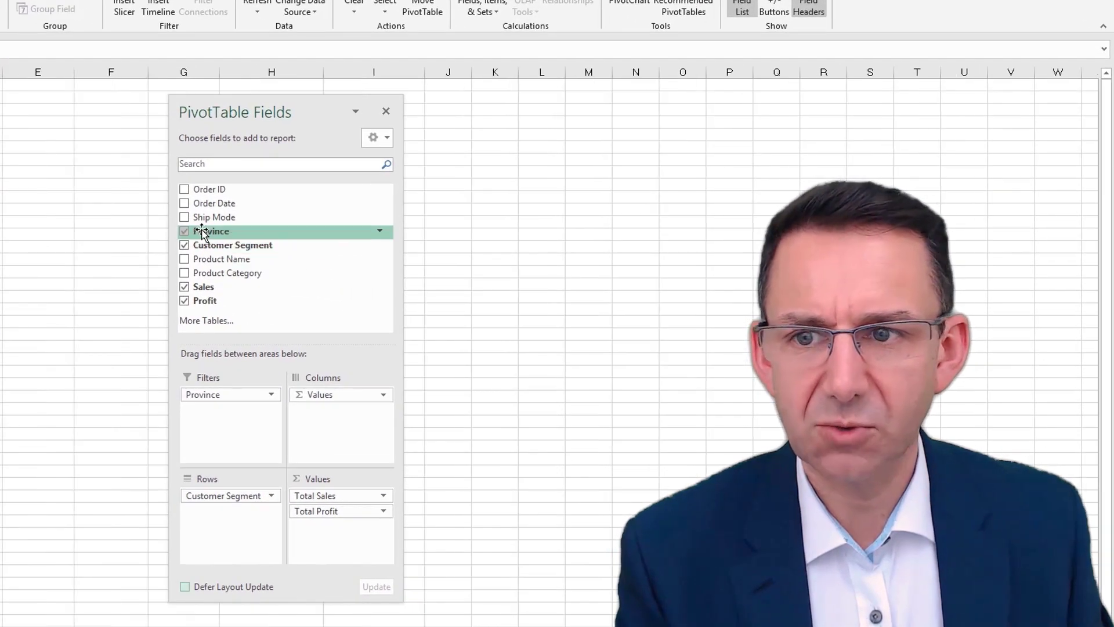
drag(201, 232, 245, 512)
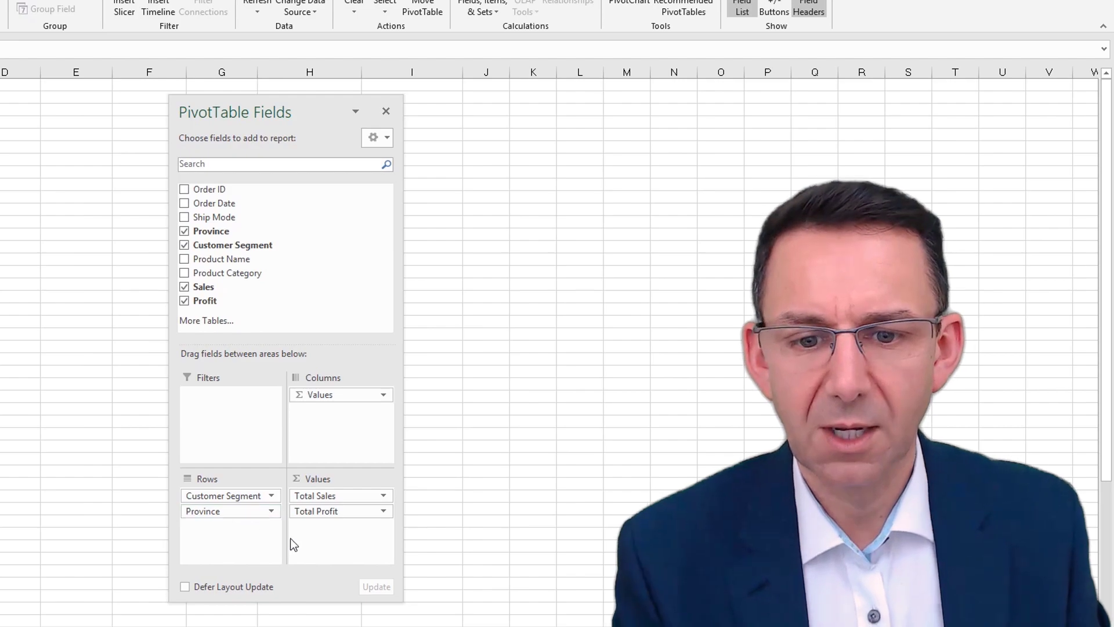
drag(249, 497, 307, 219)
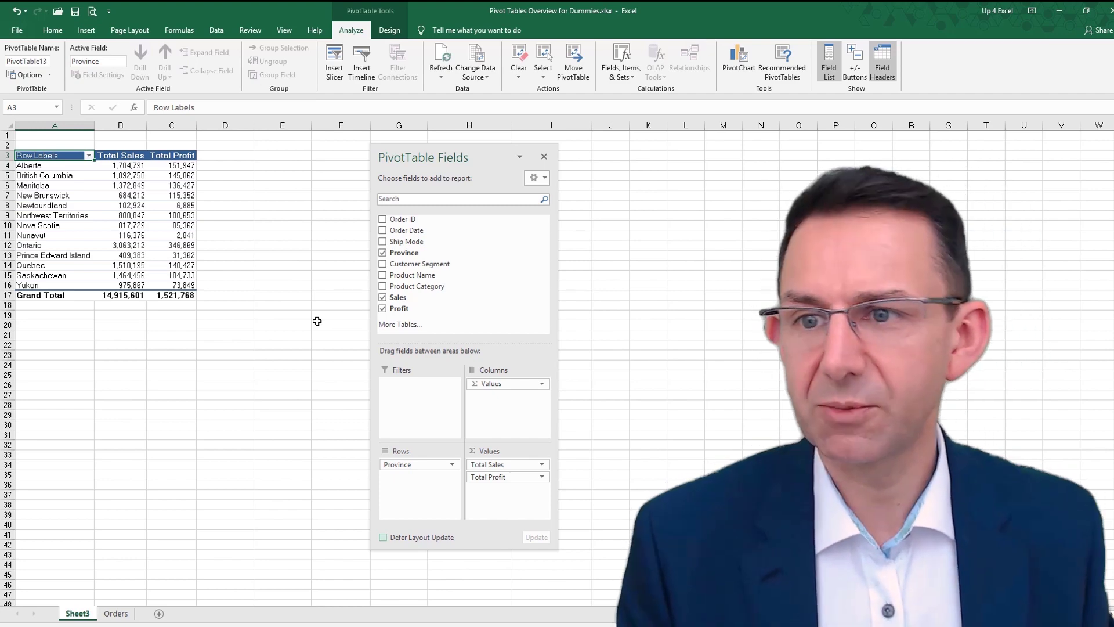
- Apply a Bottom 2 Items by Total Profit filter to provinces, leaving Newfoundland and Nunavut
right_click(61, 174)
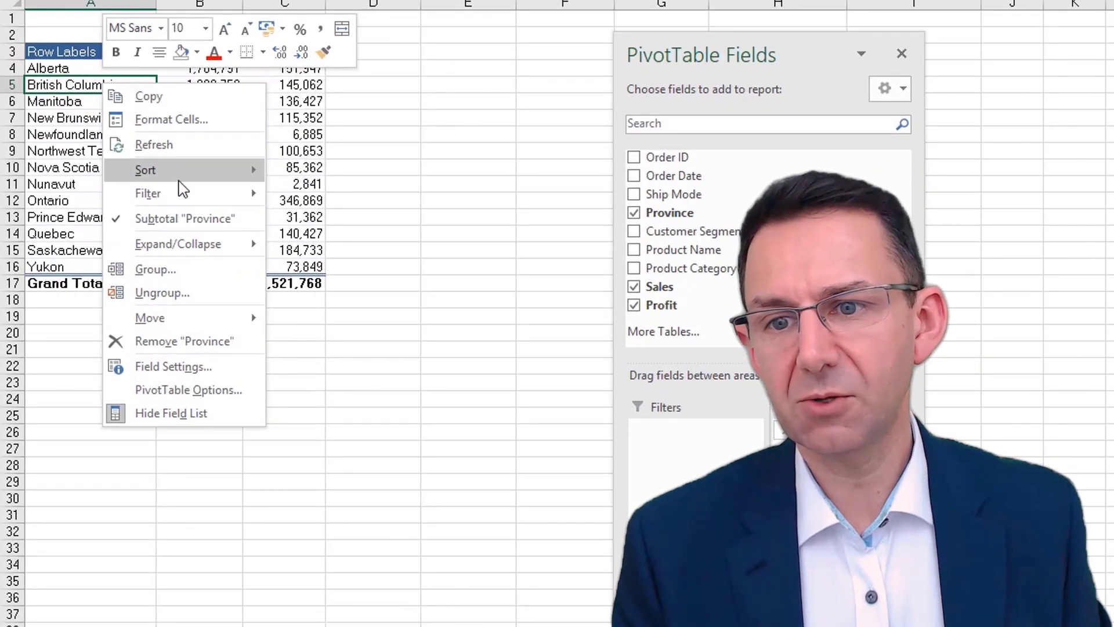
mouse_move(181, 197)
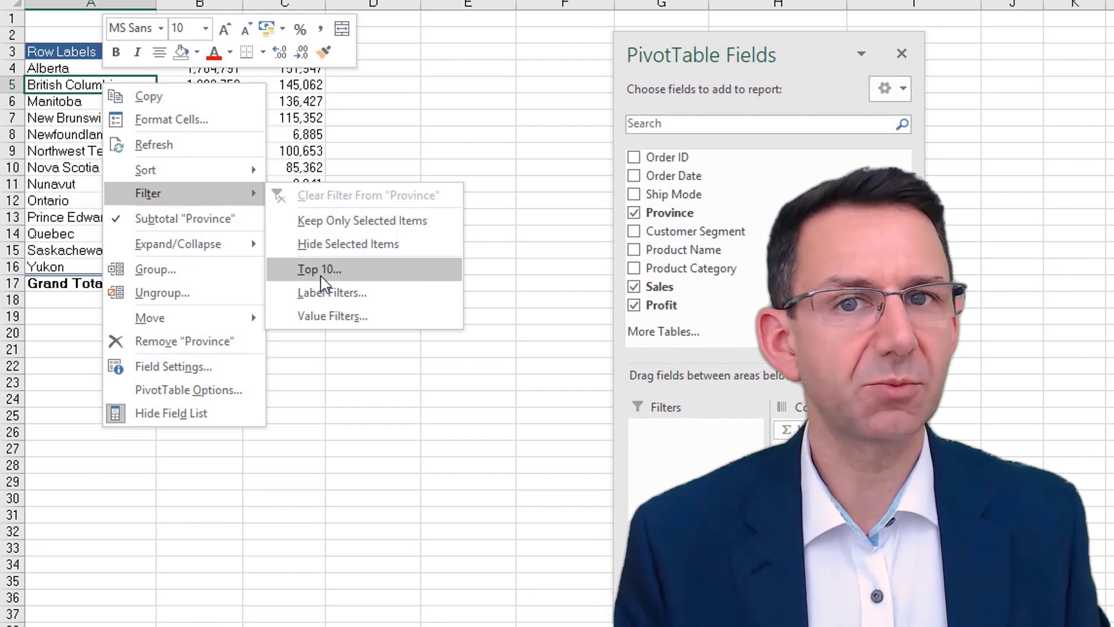
click(362, 277)
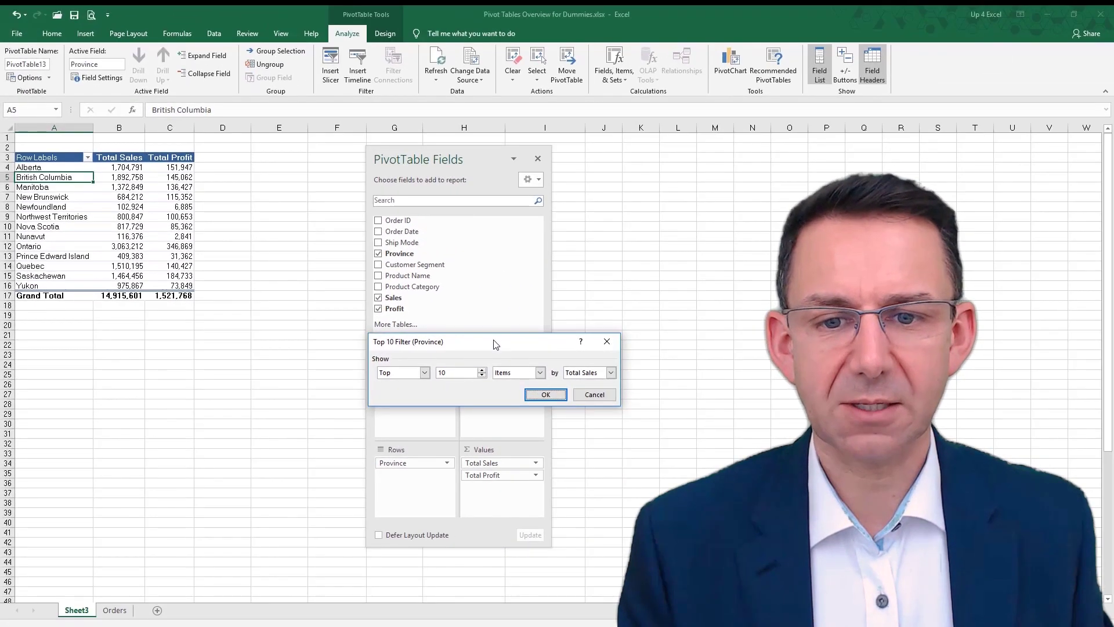
drag(496, 345, 185, 329)
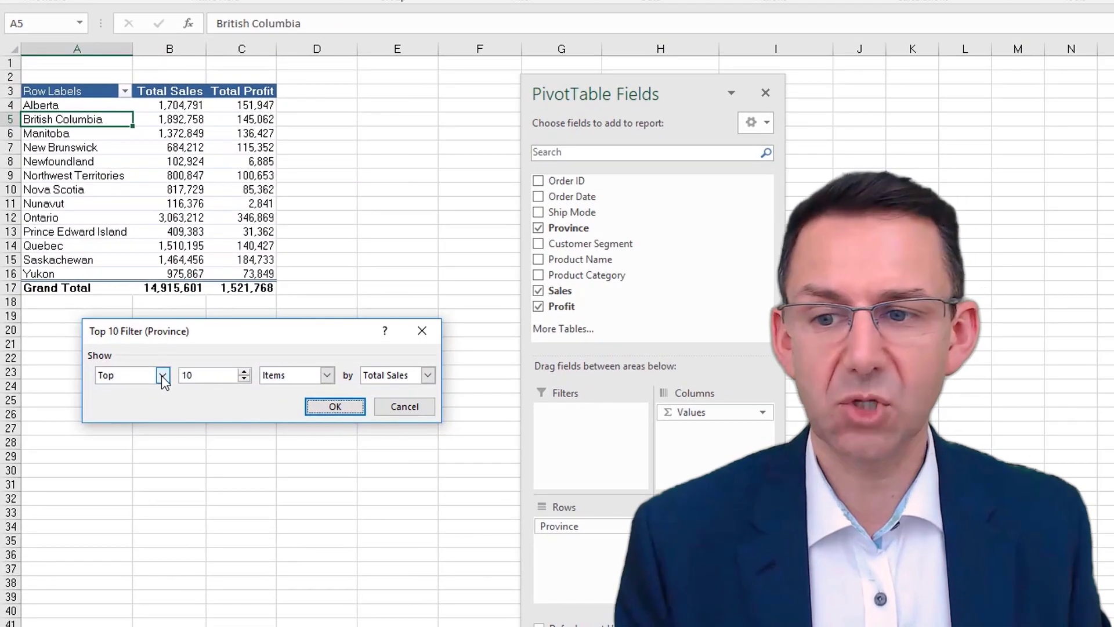
click(162, 375)
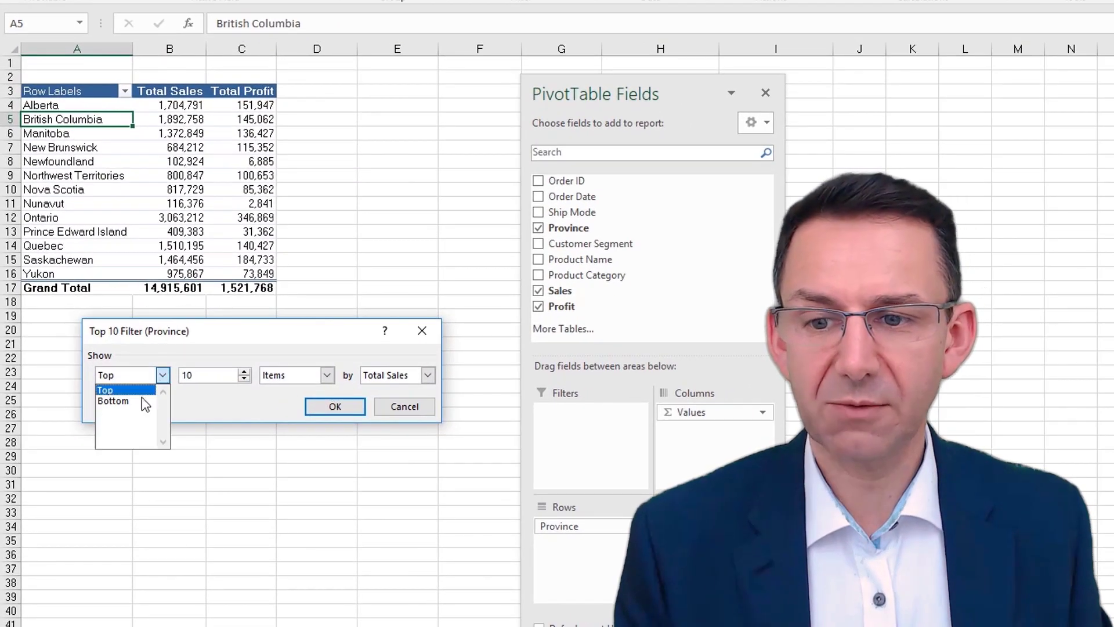
click(137, 402)
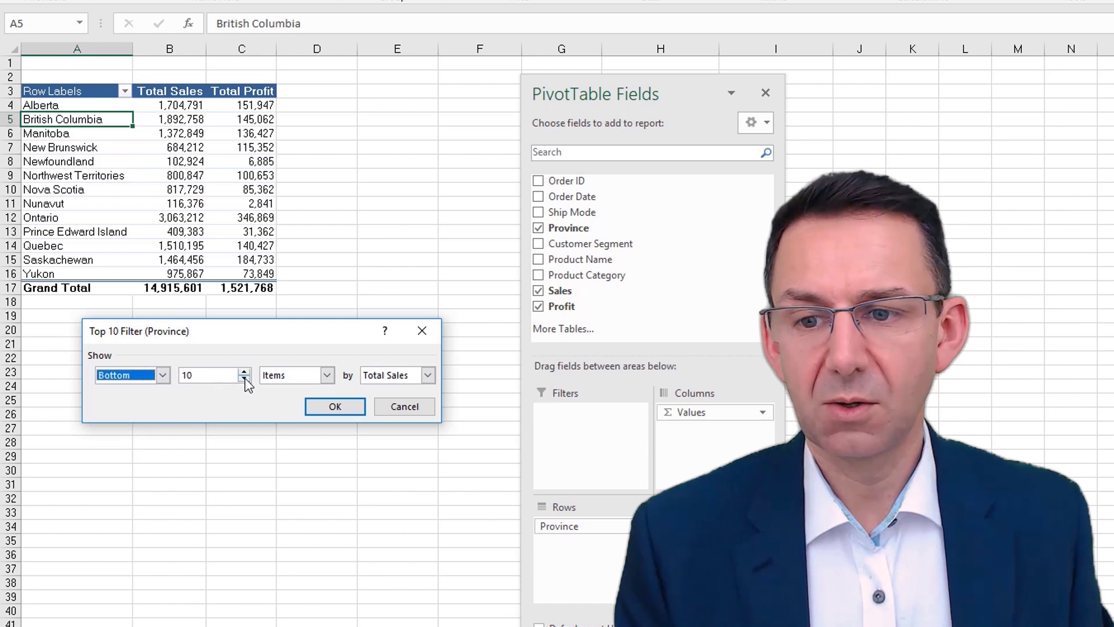
click(244, 378)
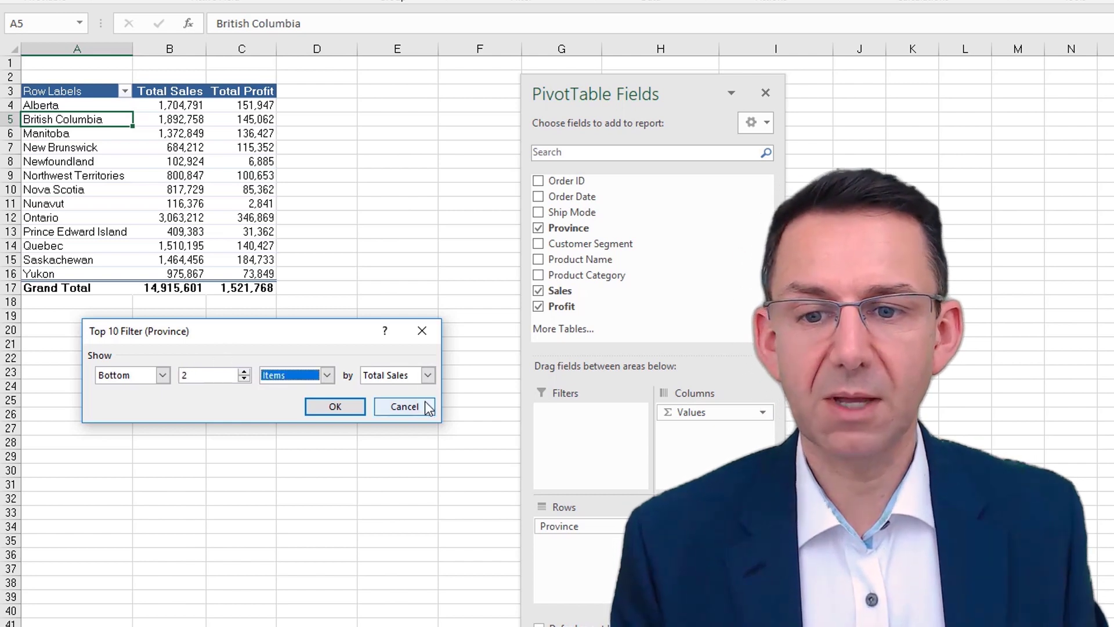
click(428, 374)
click(387, 401)
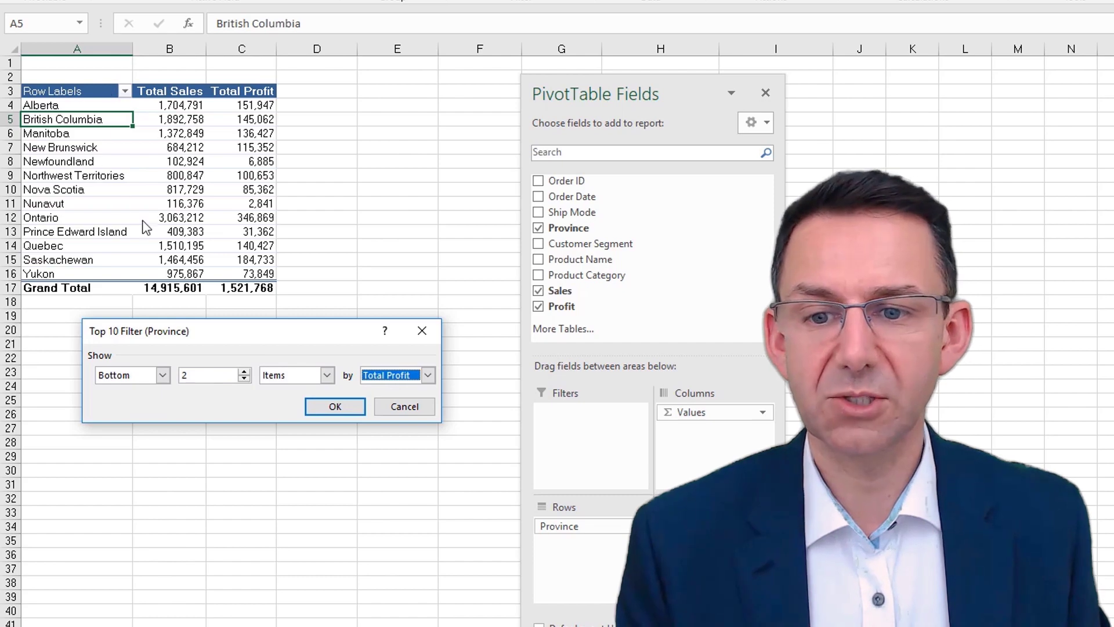
click(334, 406)
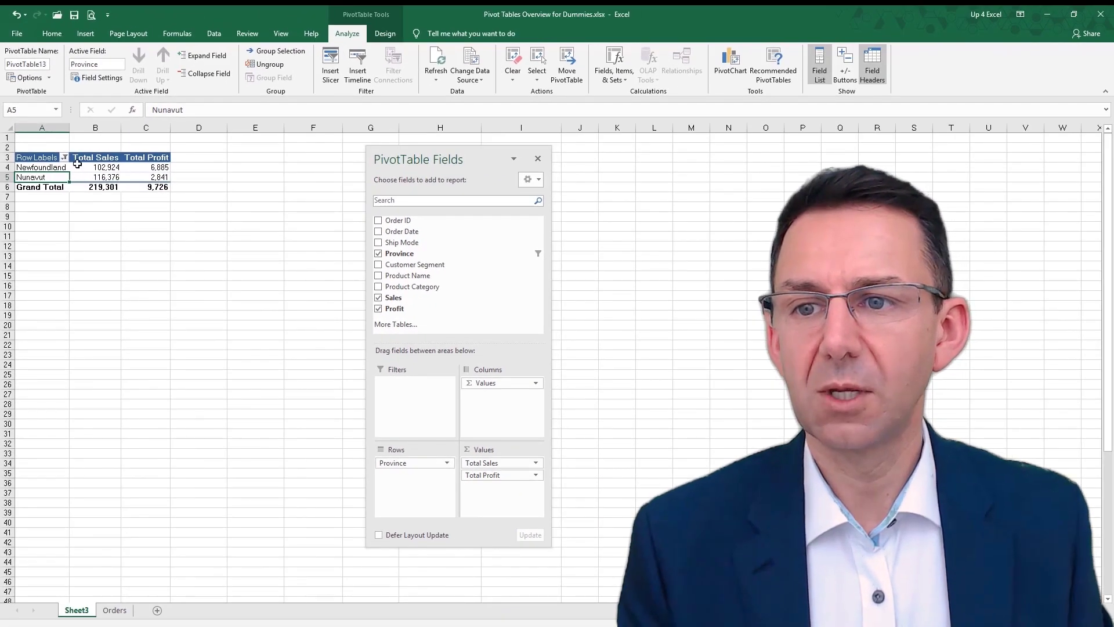
- Clear the bottom-2 value filter from the province row labels
click(65, 158)
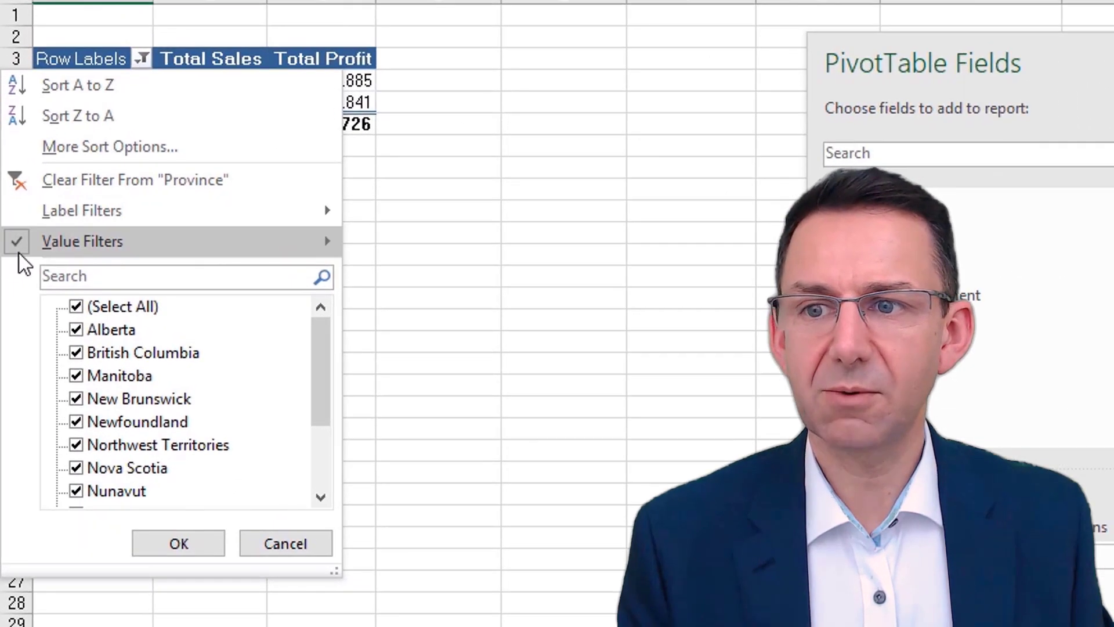
mouse_move(7, 244)
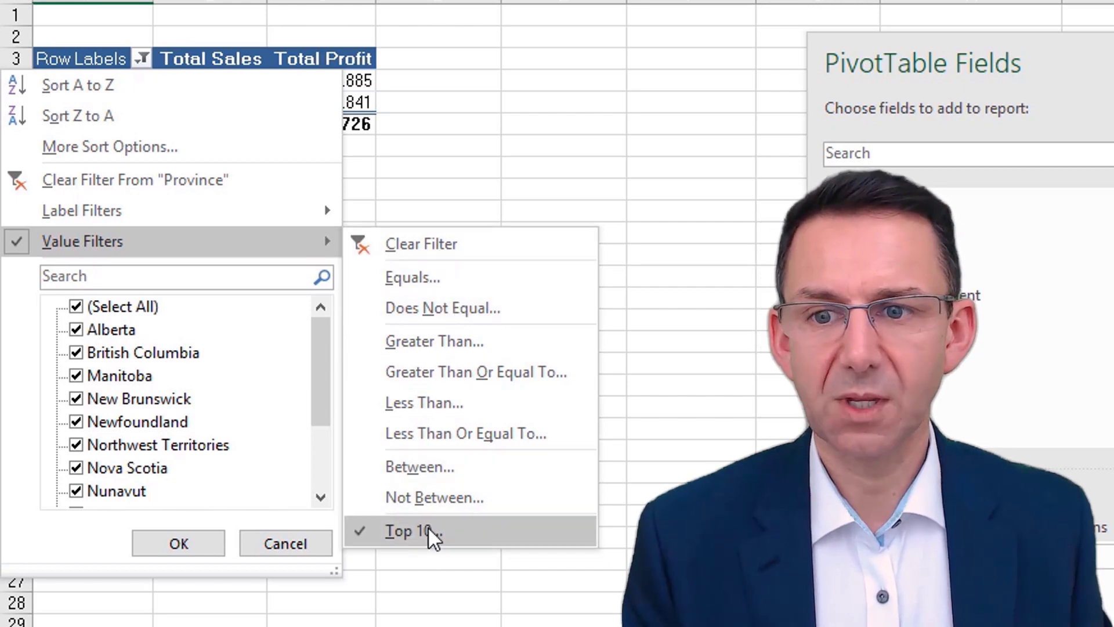
click(431, 242)
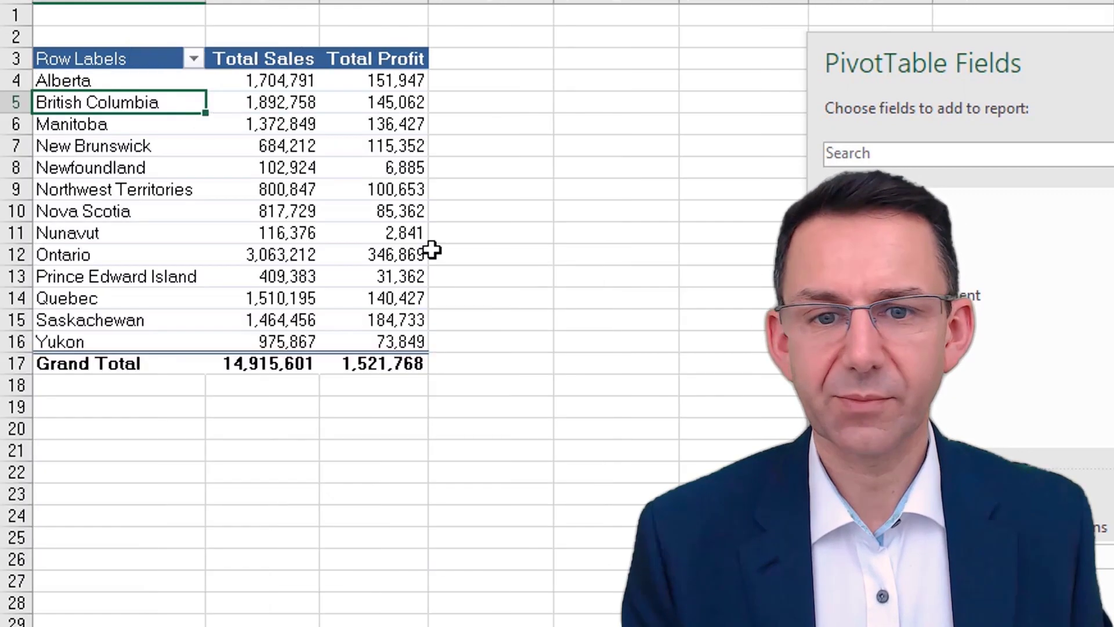
- Filter the provinces to the Top 5 items by Total Sales
right_click(148, 101)
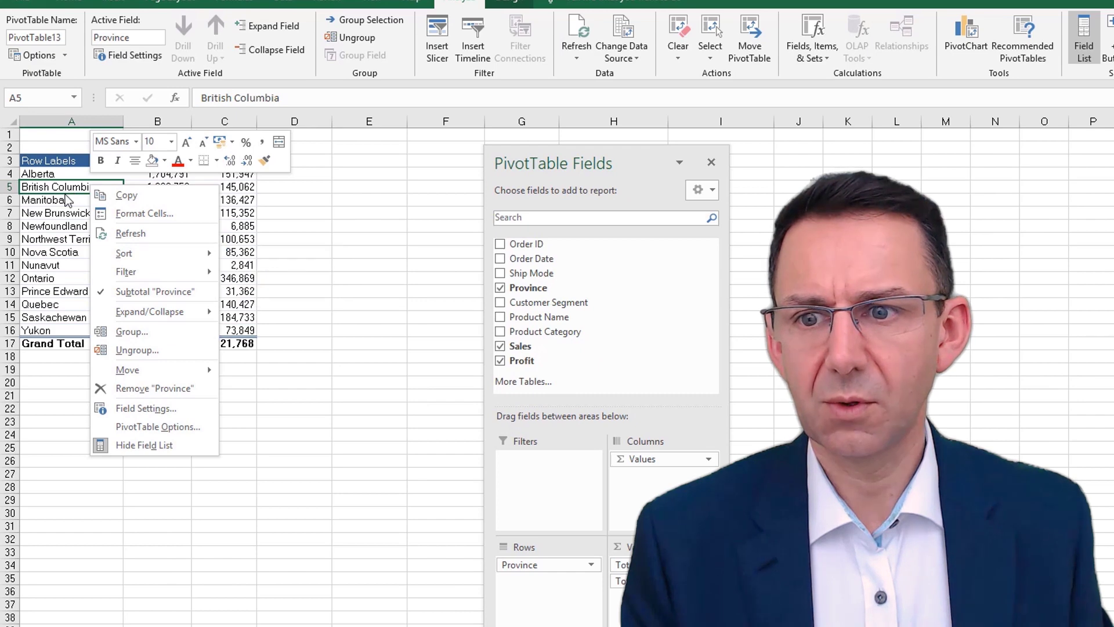
mouse_move(170, 270)
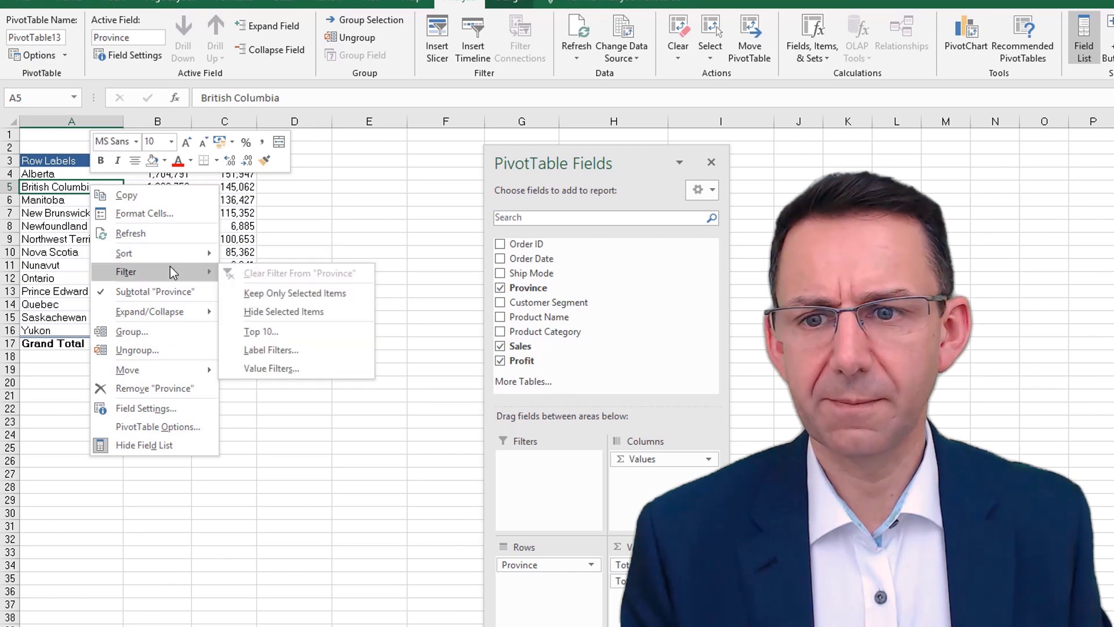
click(319, 333)
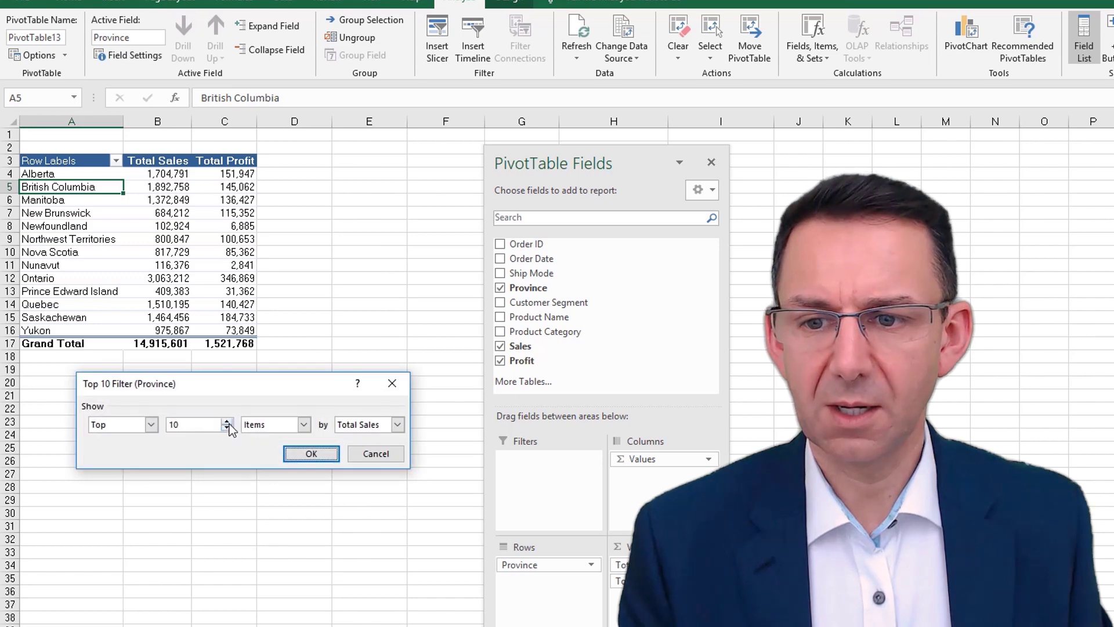
click(227, 423)
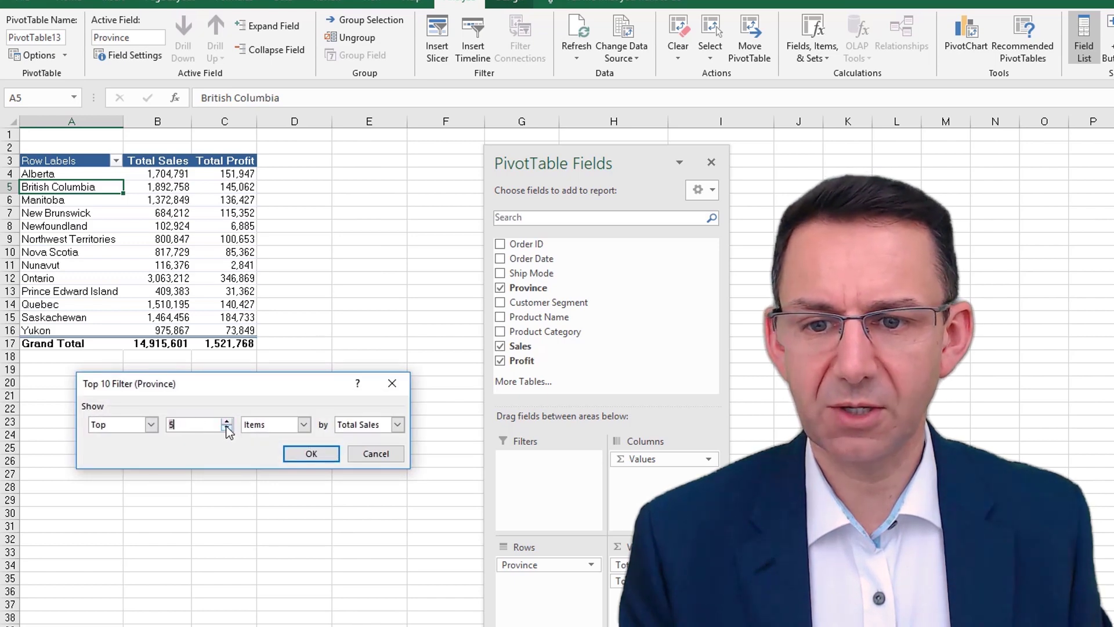
text(5)
click(304, 425)
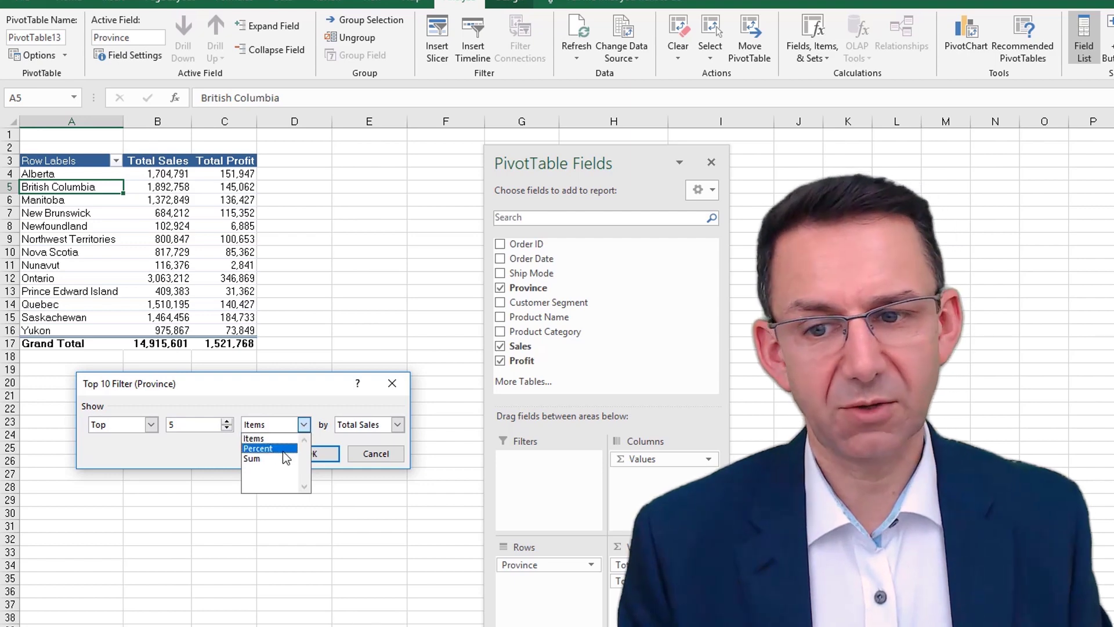
click(319, 457)
click(319, 456)
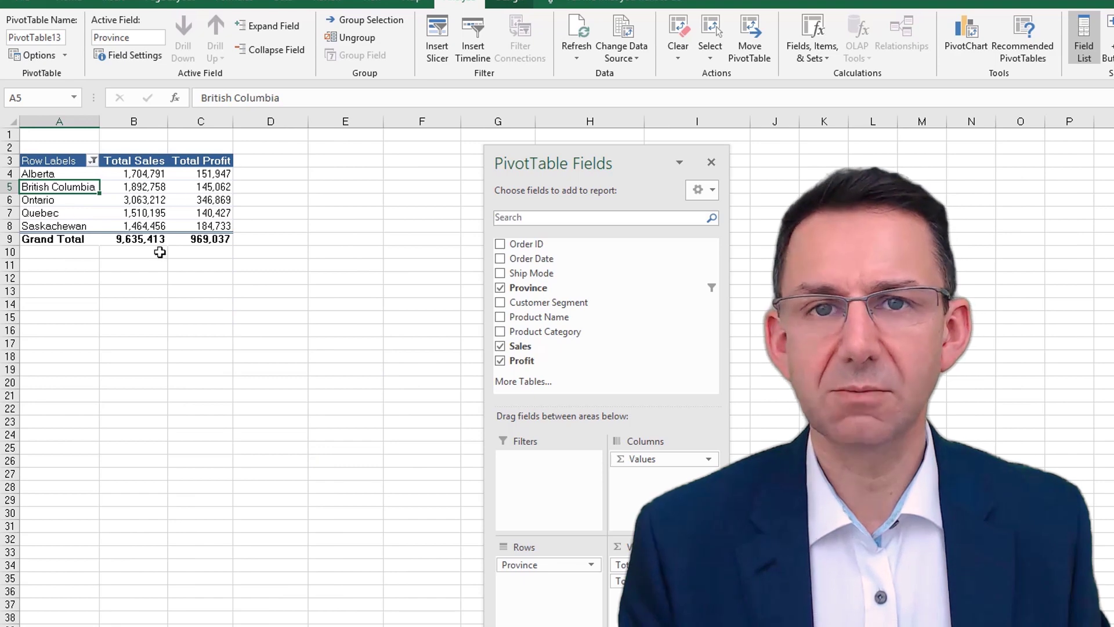
mouse_move(135, 239)
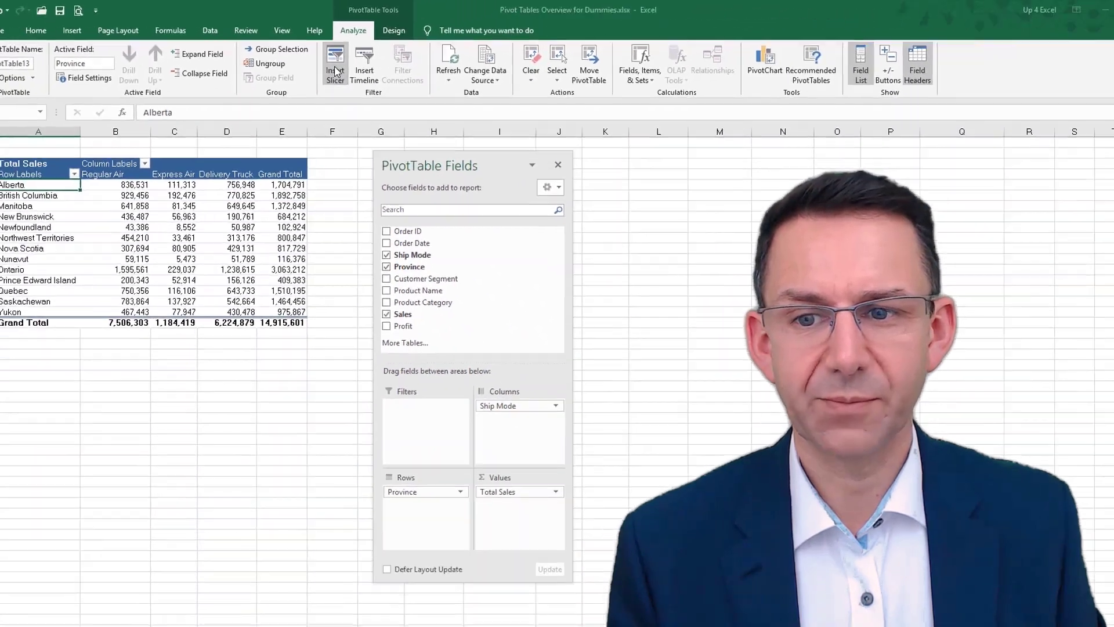
- Insert a slicer on the Customer Segment field for the pivot table
click(403, 127)
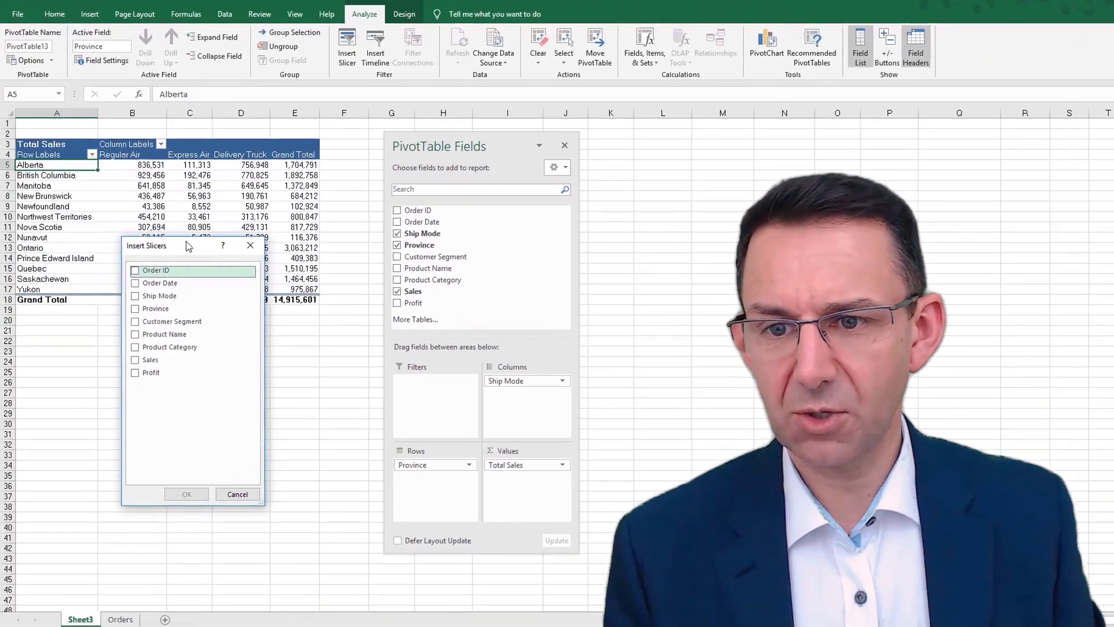
drag(176, 247, 276, 253)
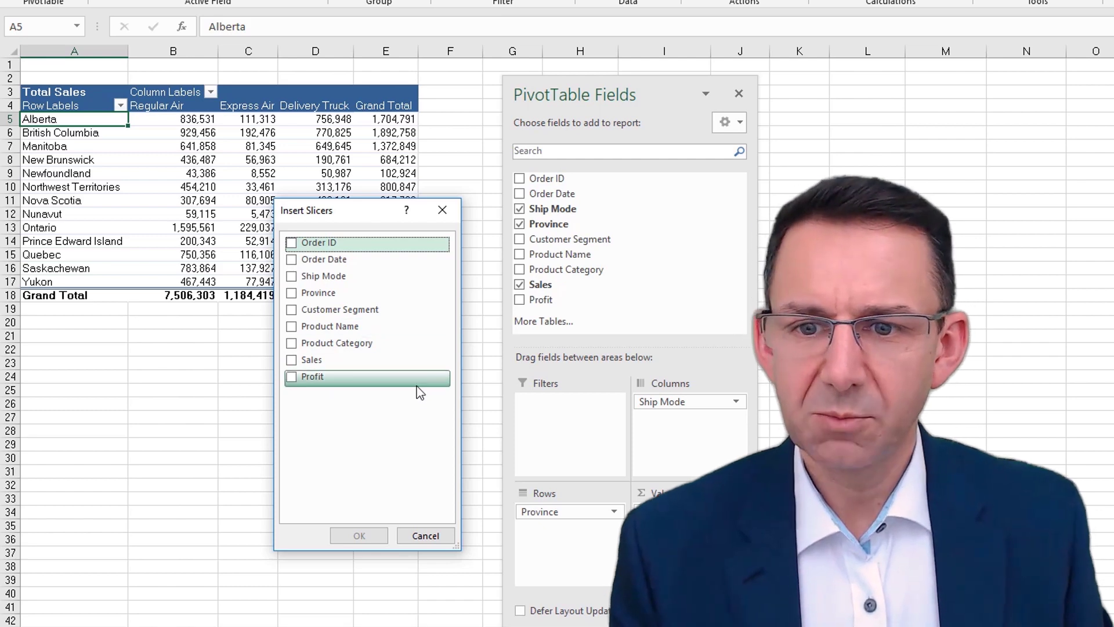
click(292, 311)
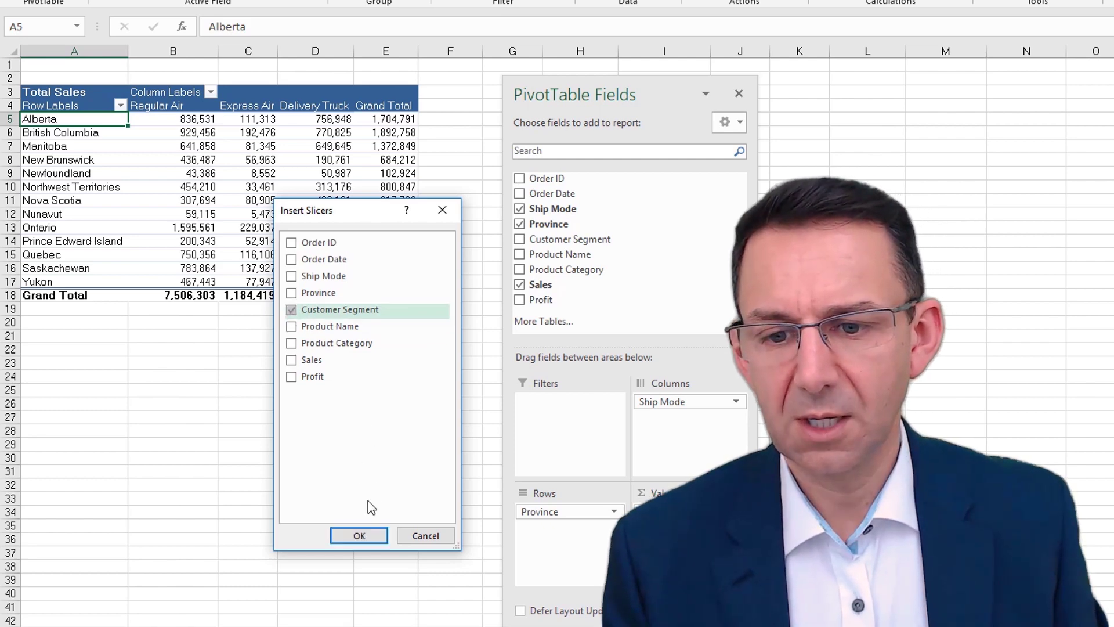
click(370, 536)
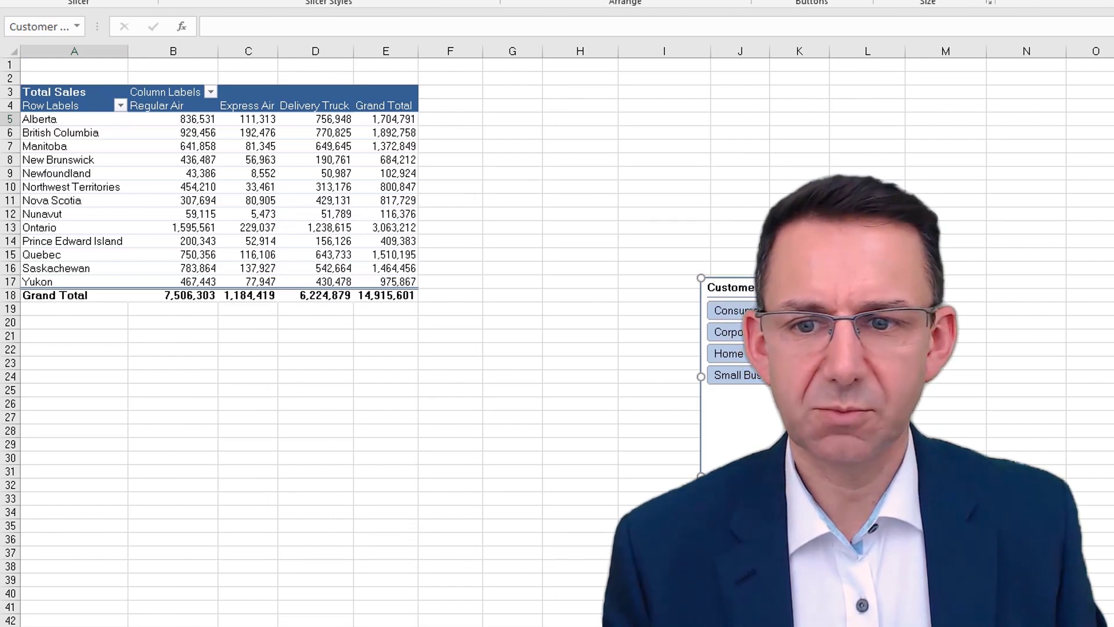
- Place the Customer Segment slicer under the pivot in columns A–C, widen it, and select Consumer
drag(789, 283, 153, 320)
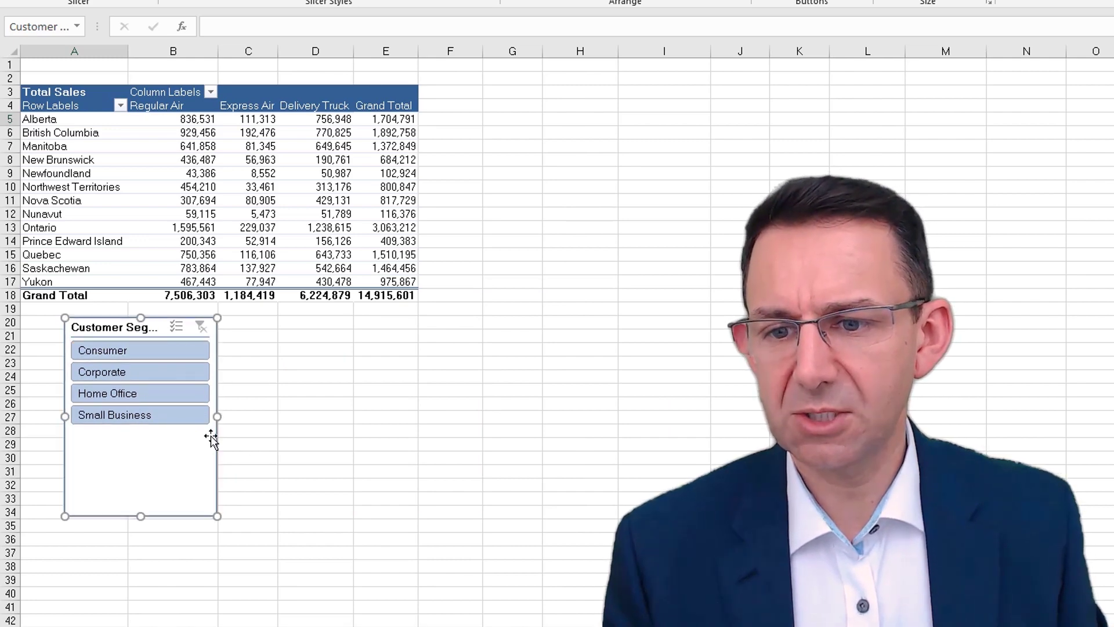
drag(217, 416, 265, 416)
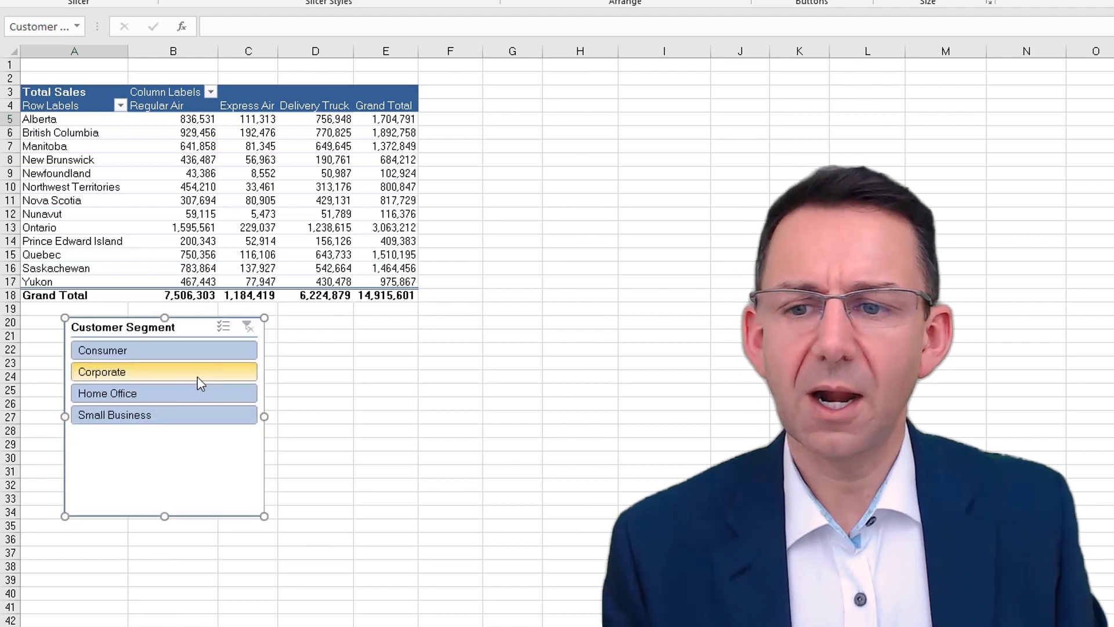
click(162, 350)
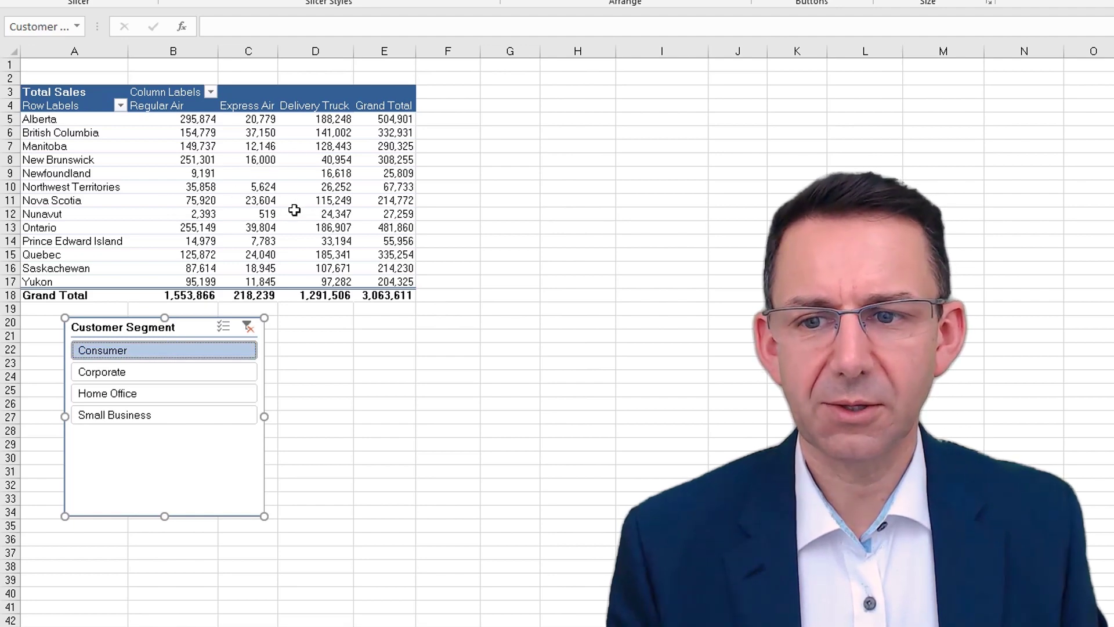
- Filter by Corporate, Home Office and Small Business in turn, then reselect every segment
click(157, 374)
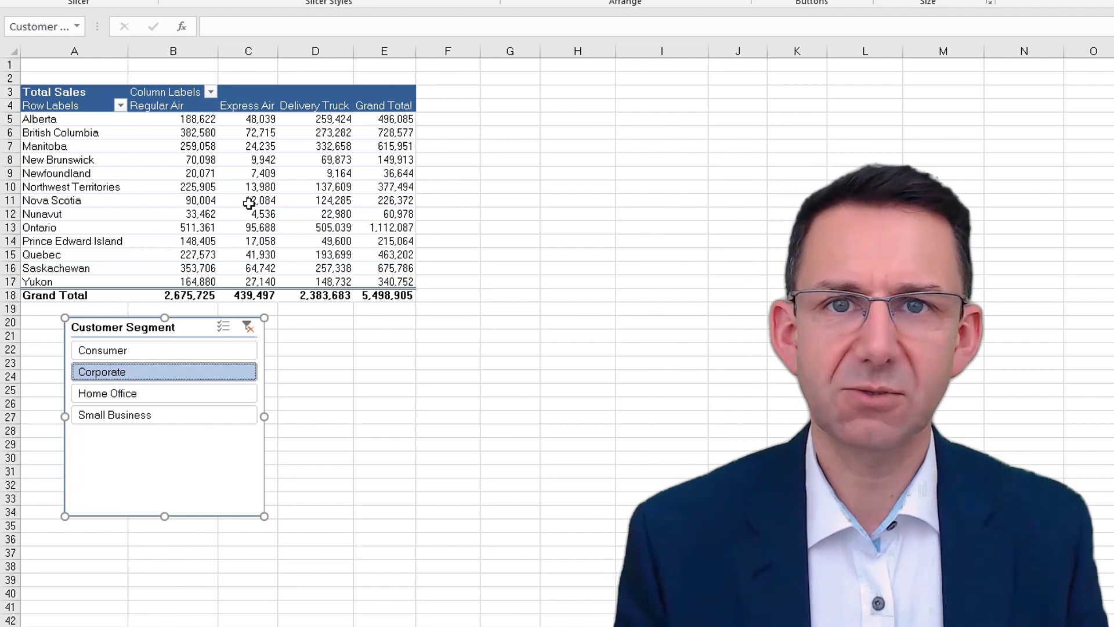
mouse_move(249, 203)
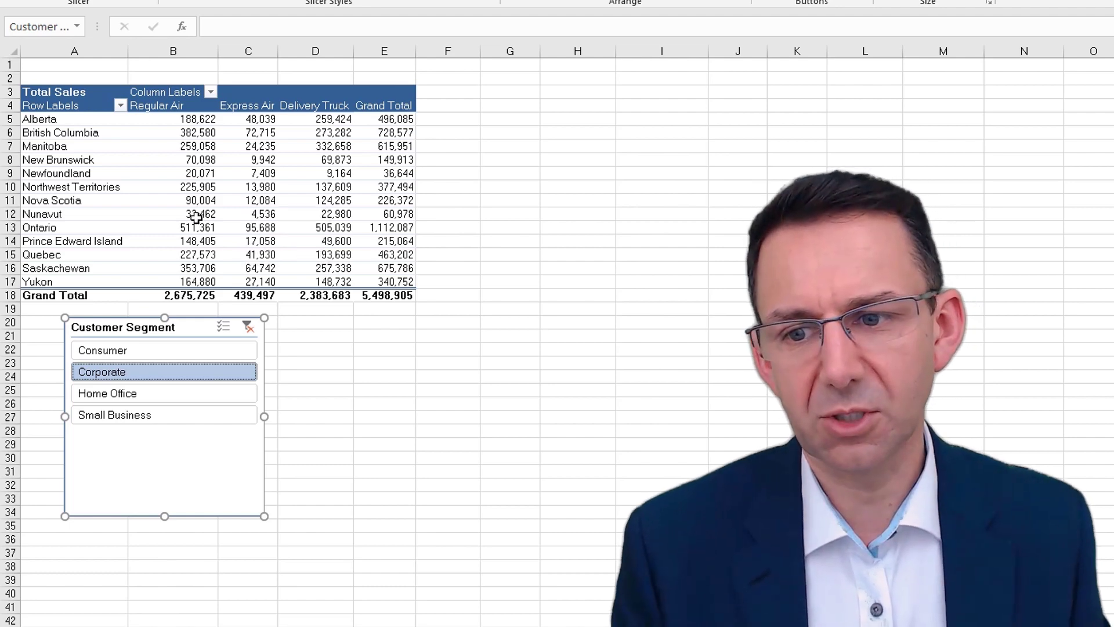
click(141, 399)
click(149, 418)
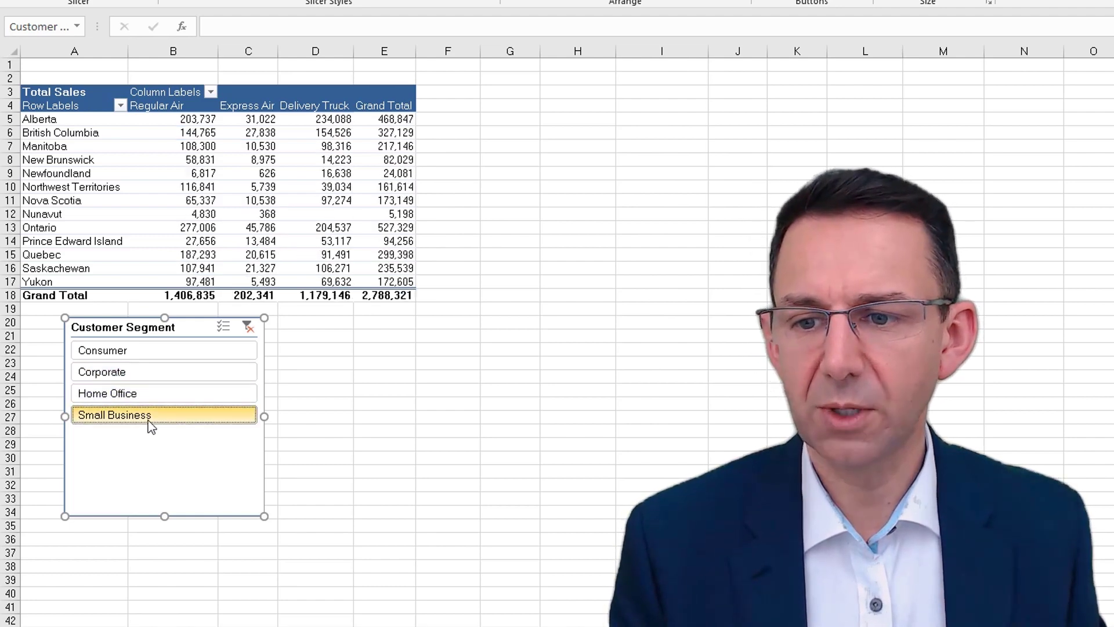
ctrl+click(174, 393)
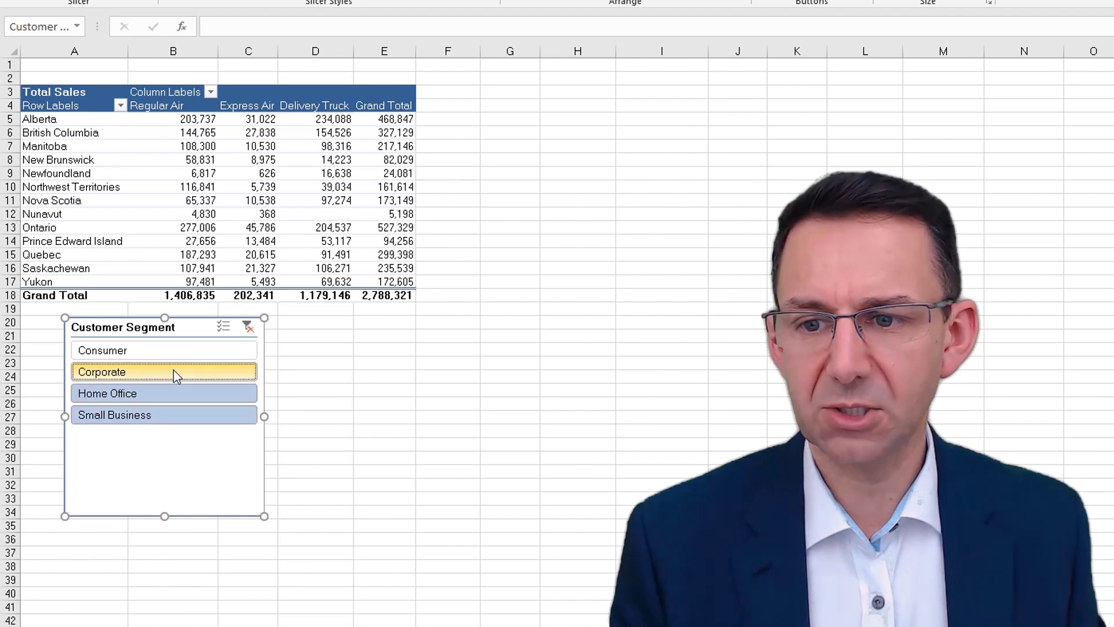
ctrl+click(161, 370)
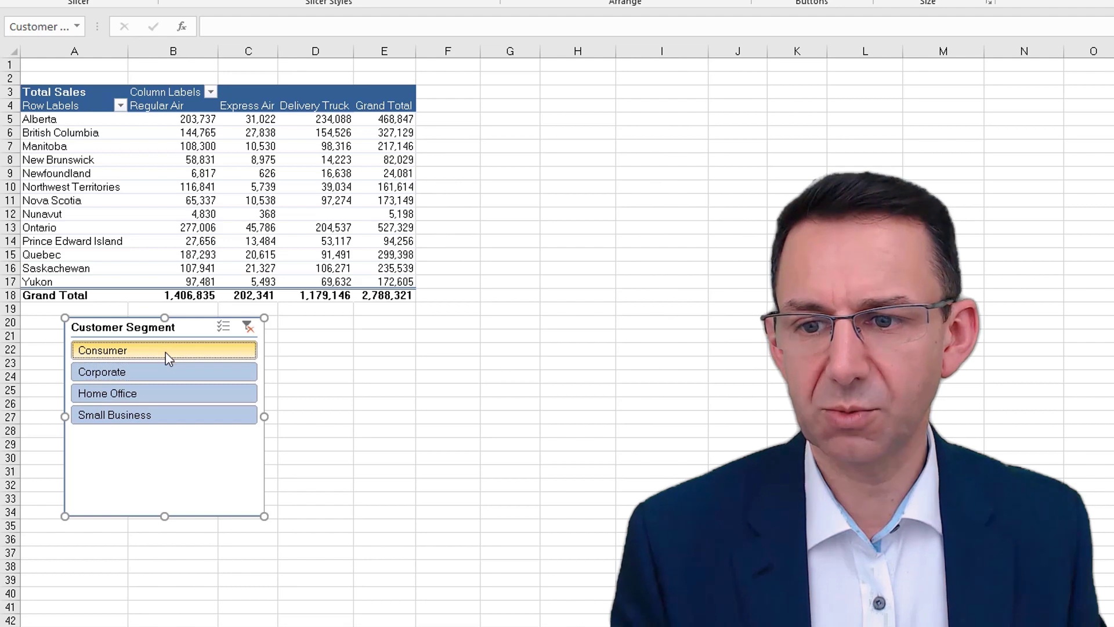
ctrl+click(166, 353)
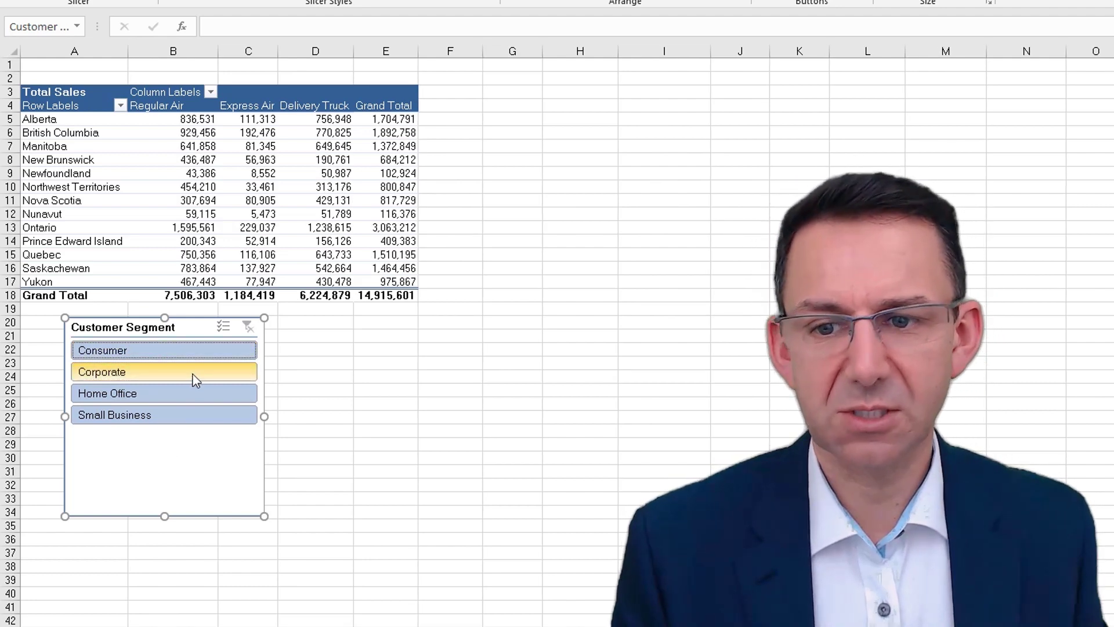
- Turn on Multi-Select, deselect Consumer and Corporate, then include Consumer again
click(225, 328)
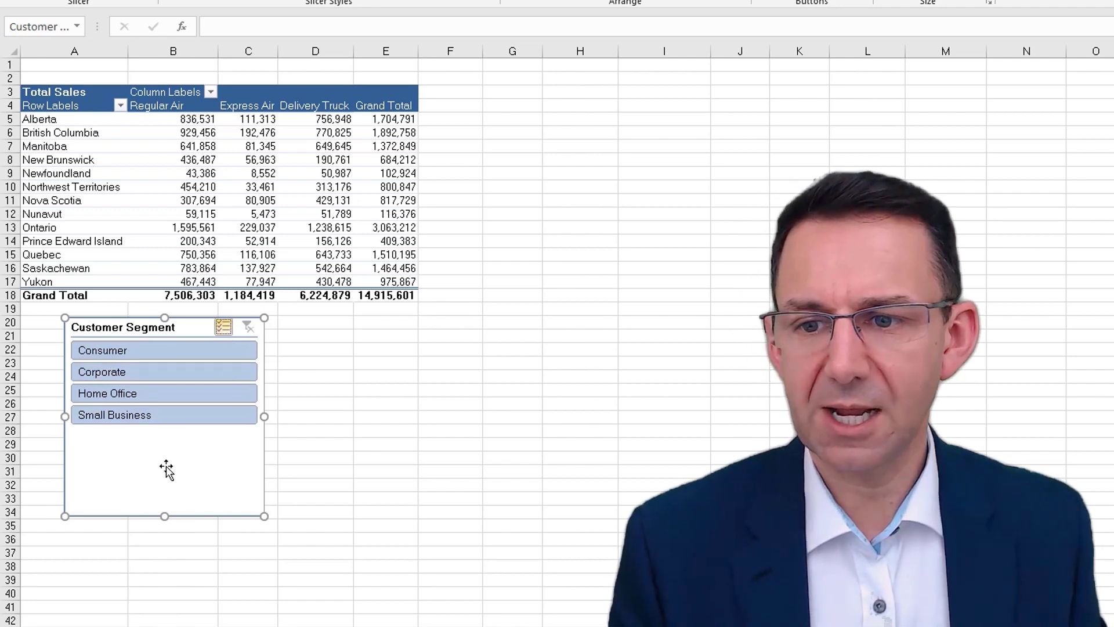
click(178, 350)
click(174, 374)
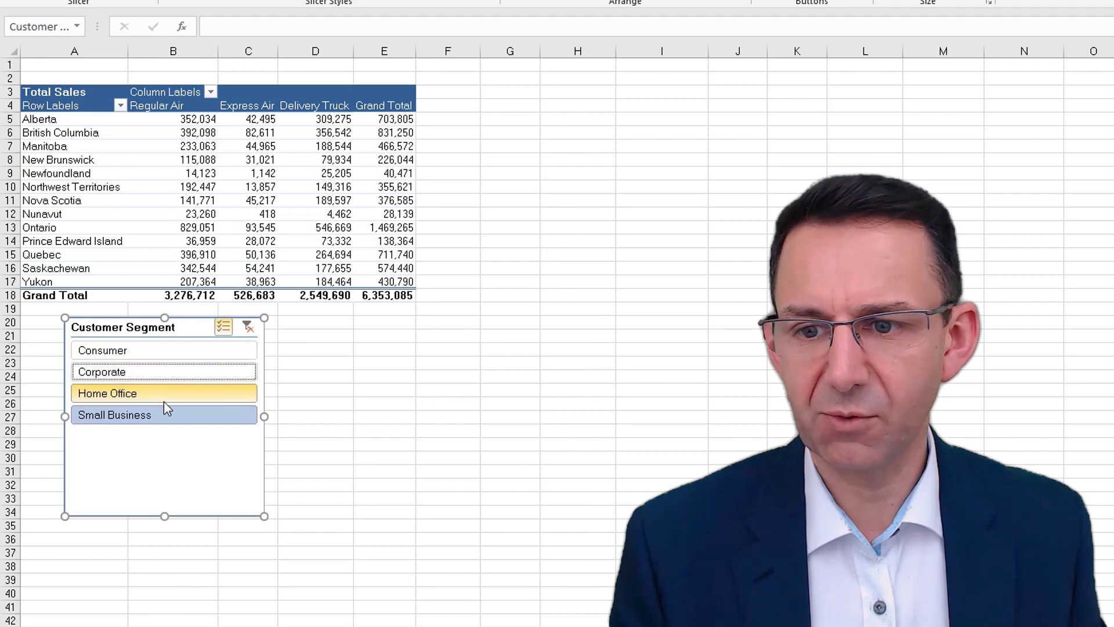
click(184, 352)
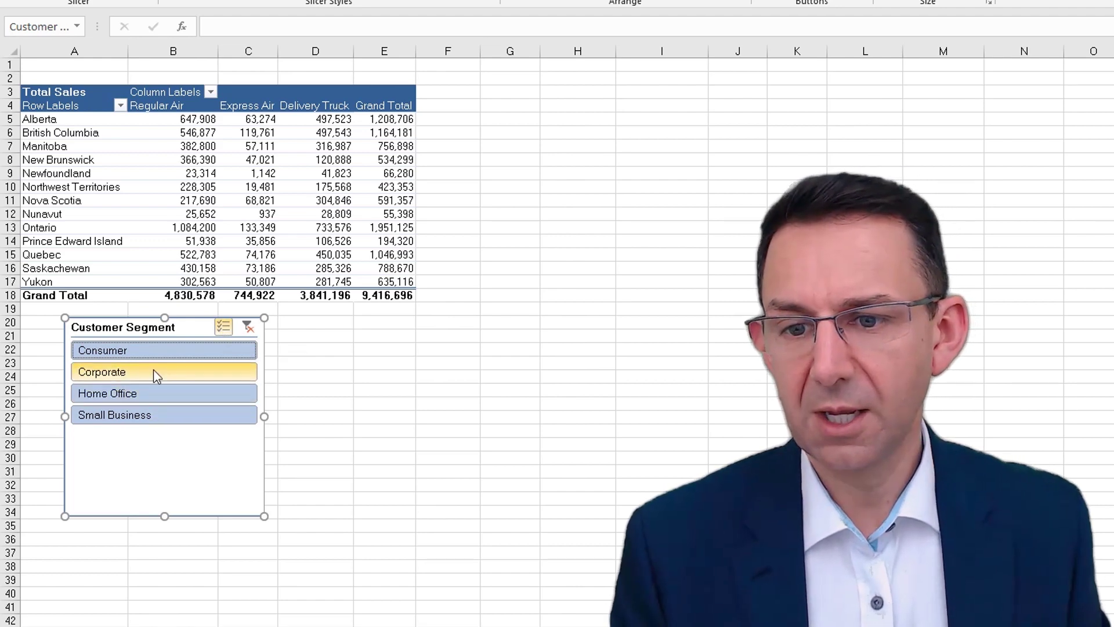
- Shorten the Customer Segment slicer to fit its four items, clear its filter, and nudge it left
drag(164, 515, 174, 434)
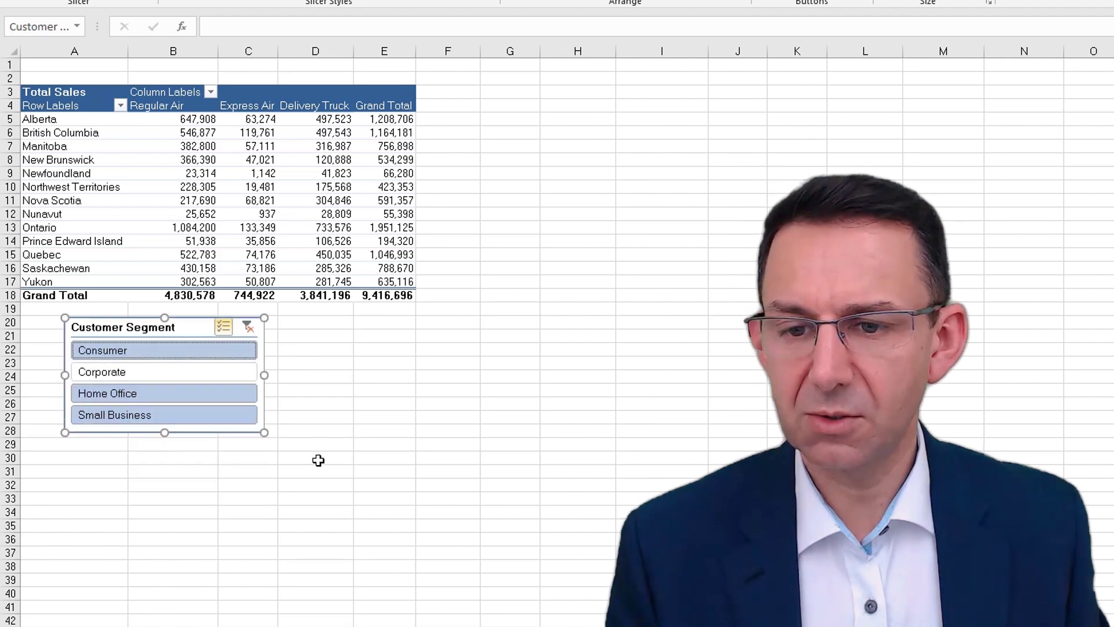
click(250, 328)
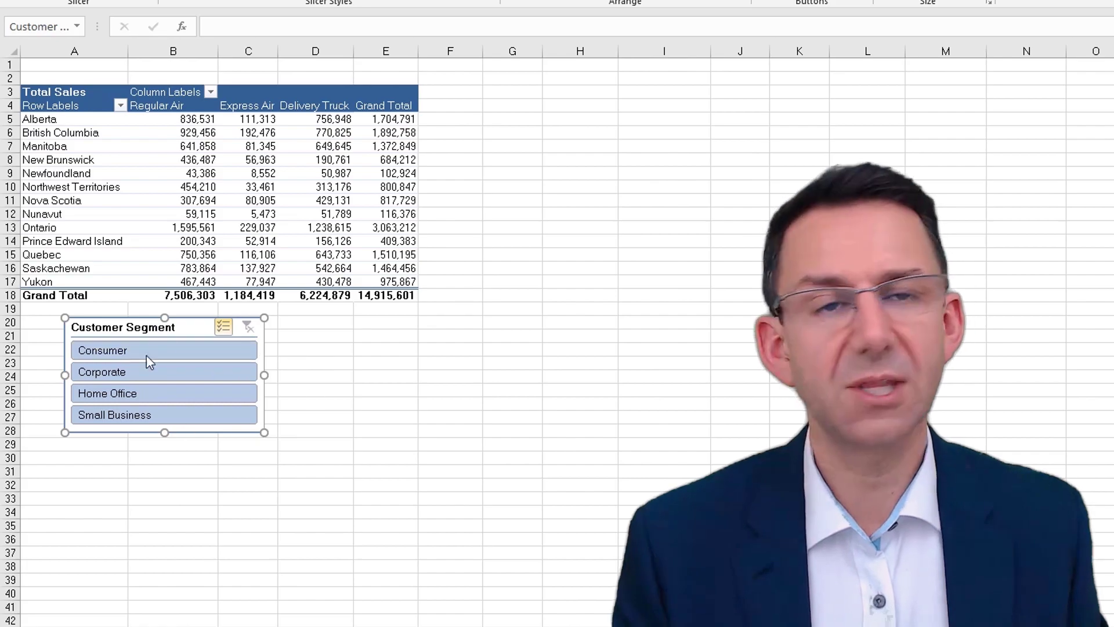
drag(188, 327, 159, 323)
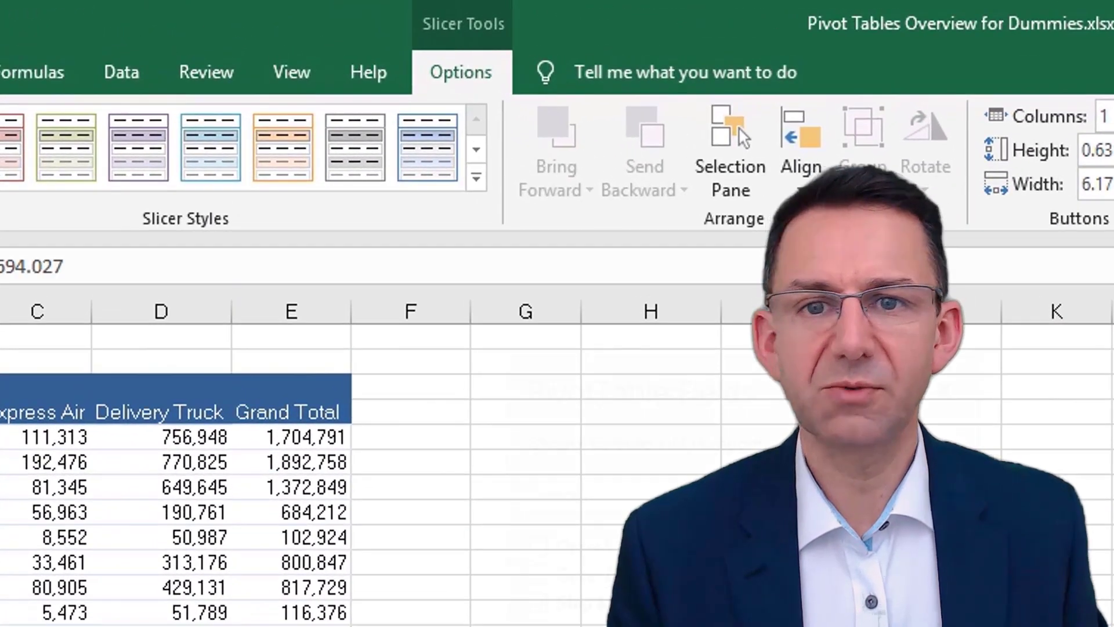
- Insert a slicer from PivotTable Analyze with only the Province field ticked
key(Escape)
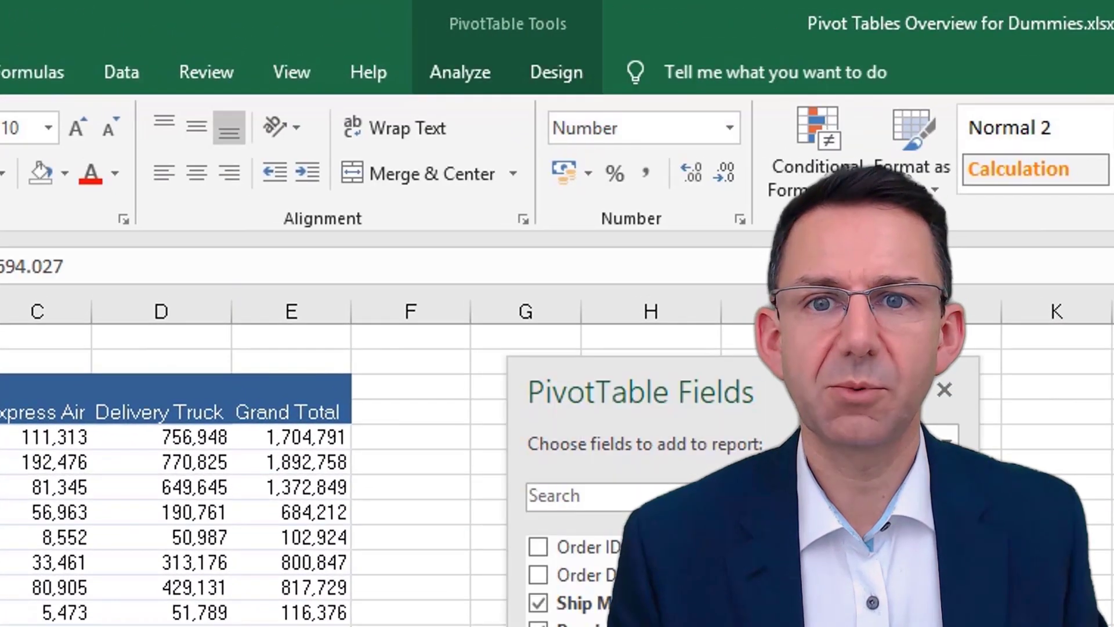
click(471, 68)
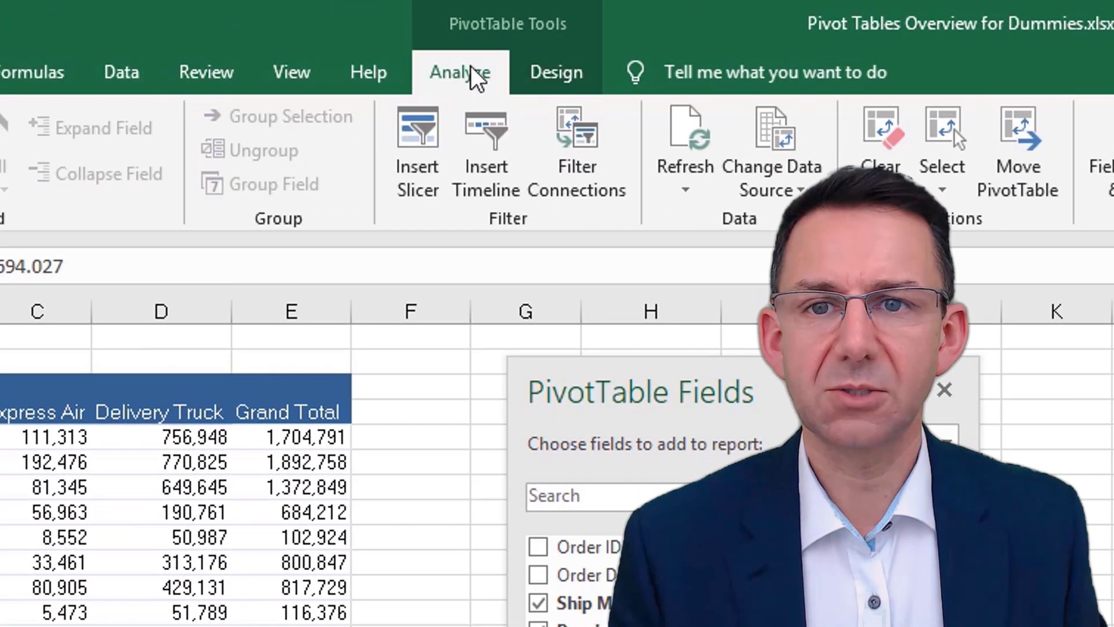
click(420, 134)
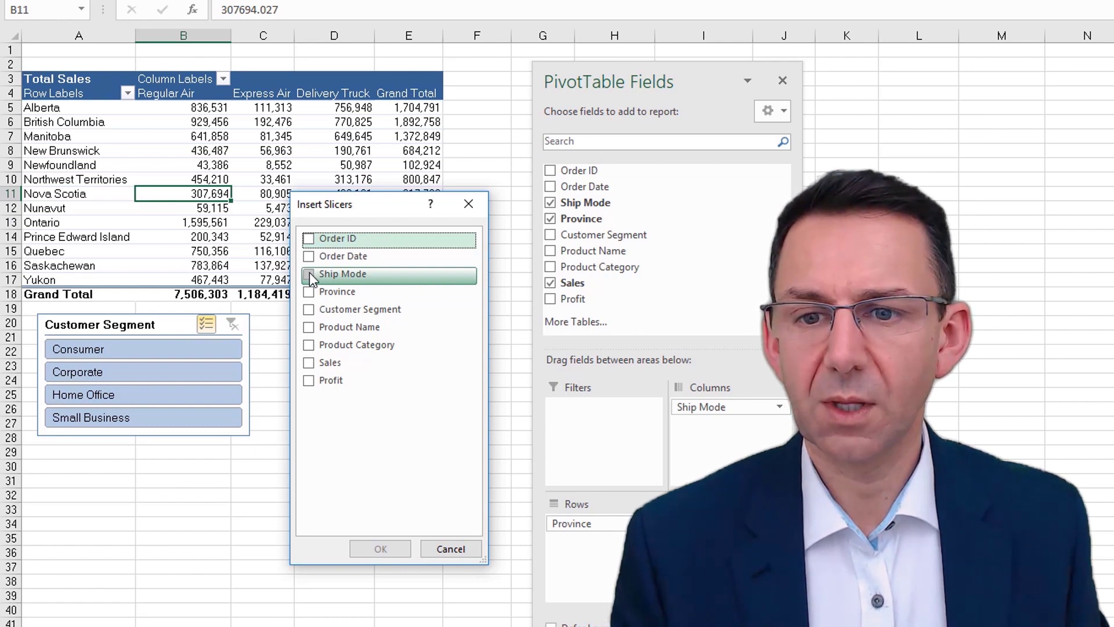
click(308, 311)
click(309, 309)
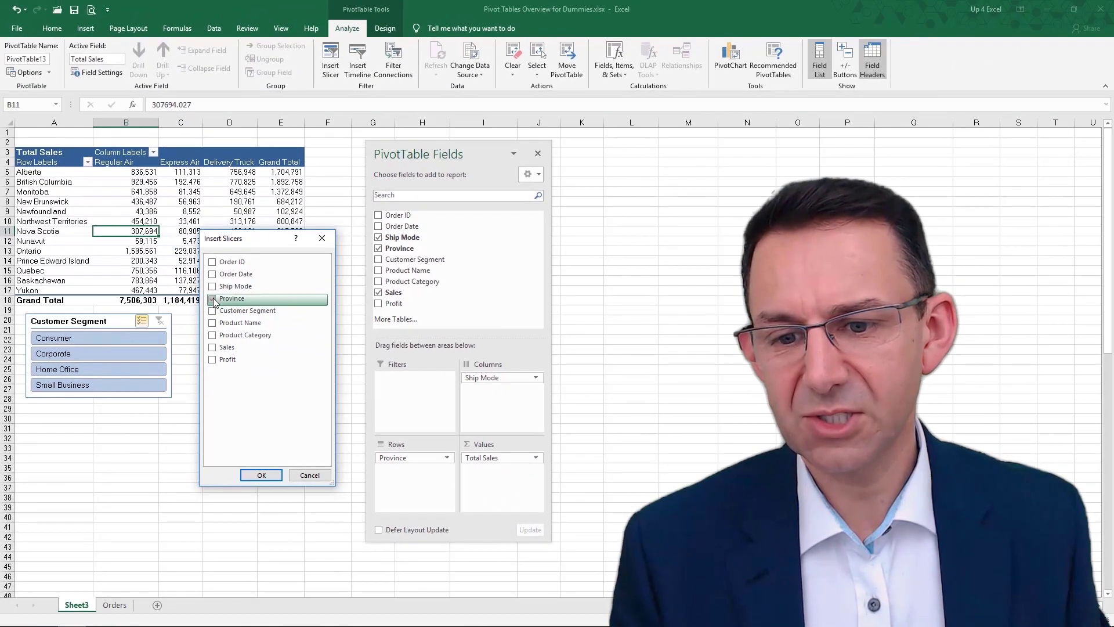
click(310, 293)
click(369, 533)
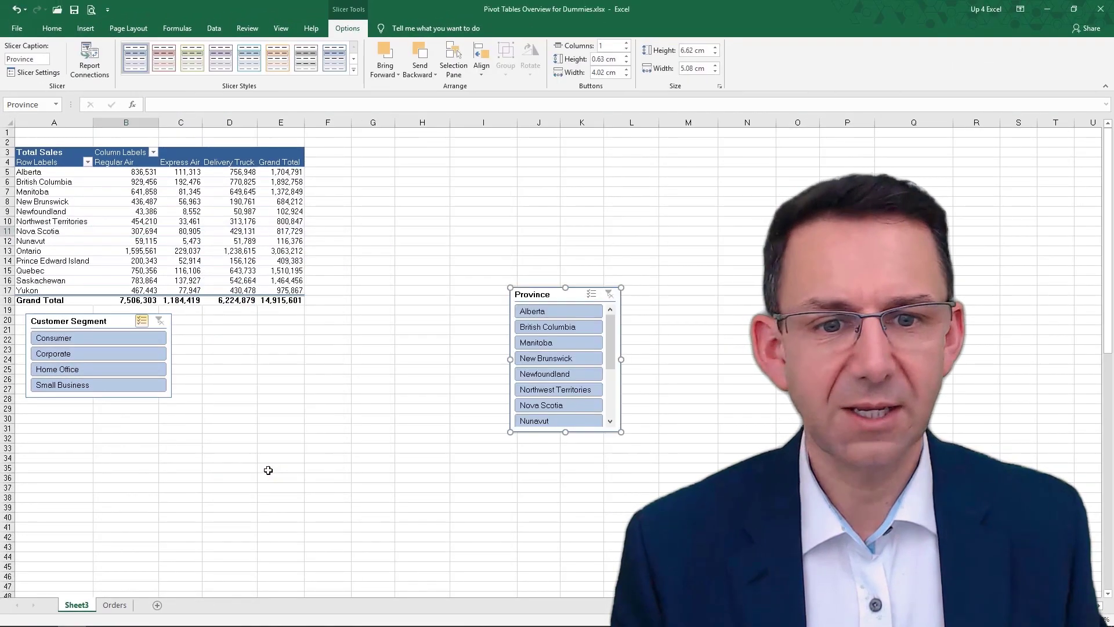
- Move the Province slicer beside the pivot table and stretch its bottom edge down to row 35
drag(540, 295, 210, 321)
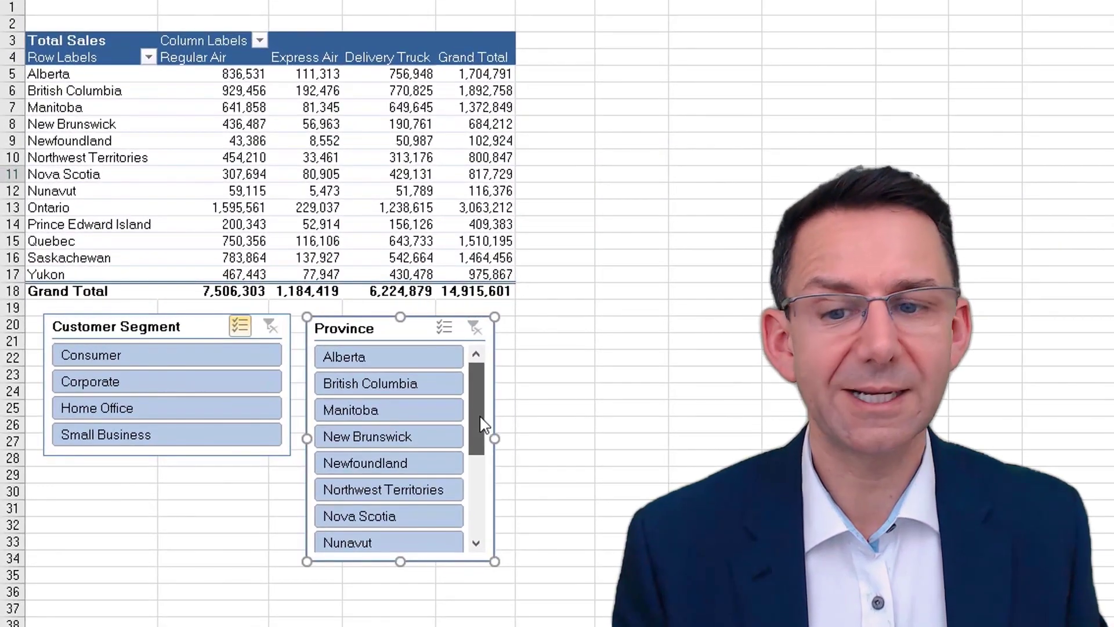
drag(404, 409, 405, 418)
drag(483, 439, 487, 375)
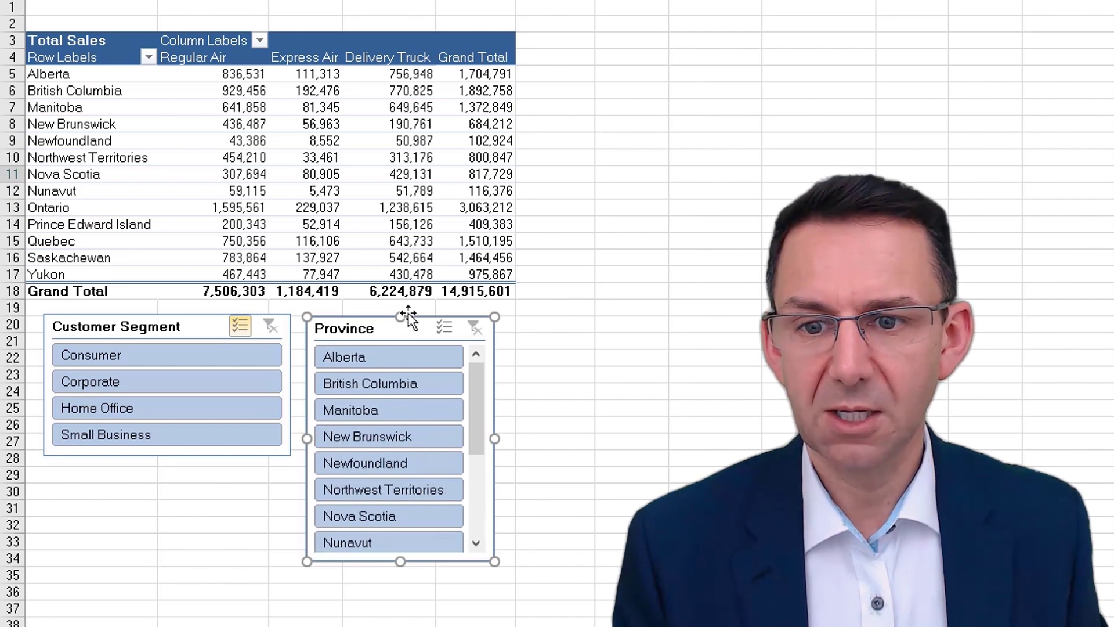
drag(409, 323, 647, 54)
drag(632, 274, 650, 412)
click(652, 177)
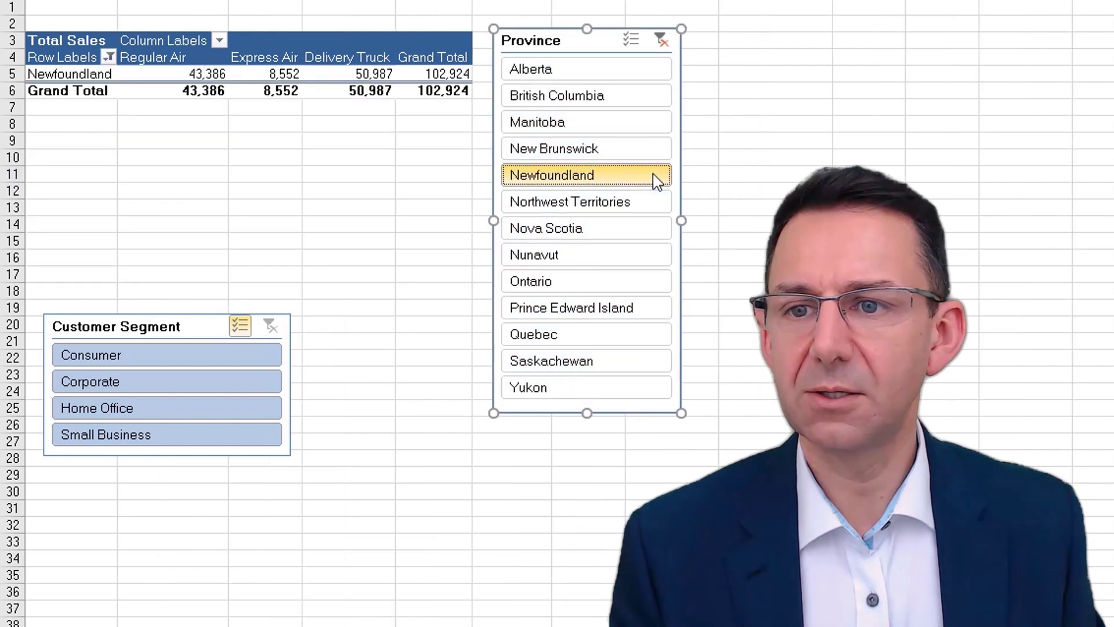
click(584, 210)
click(616, 252)
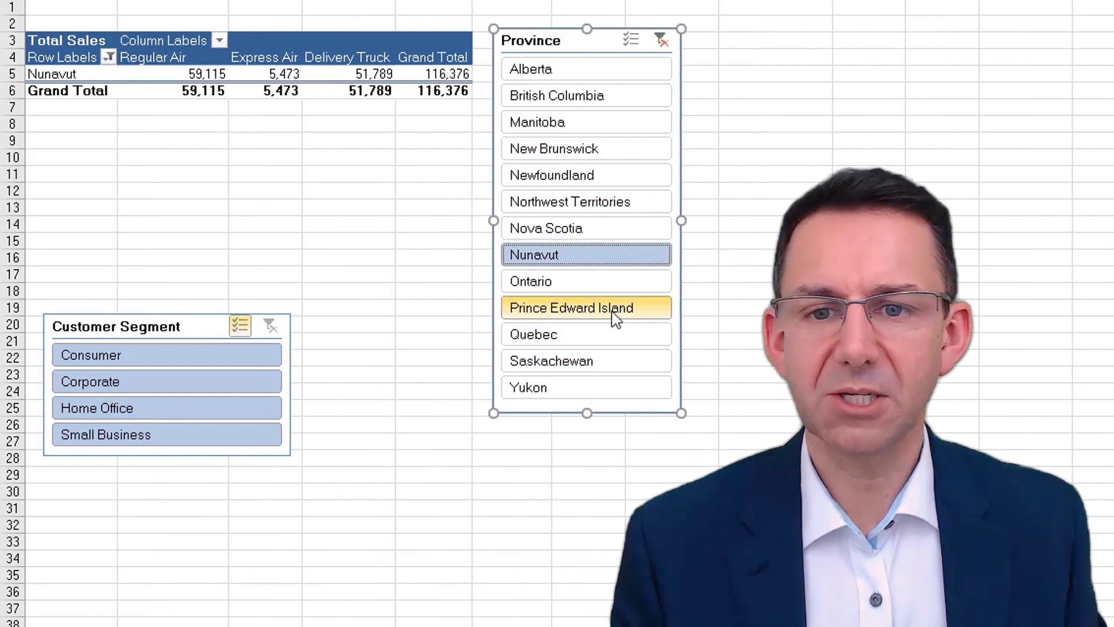
click(614, 318)
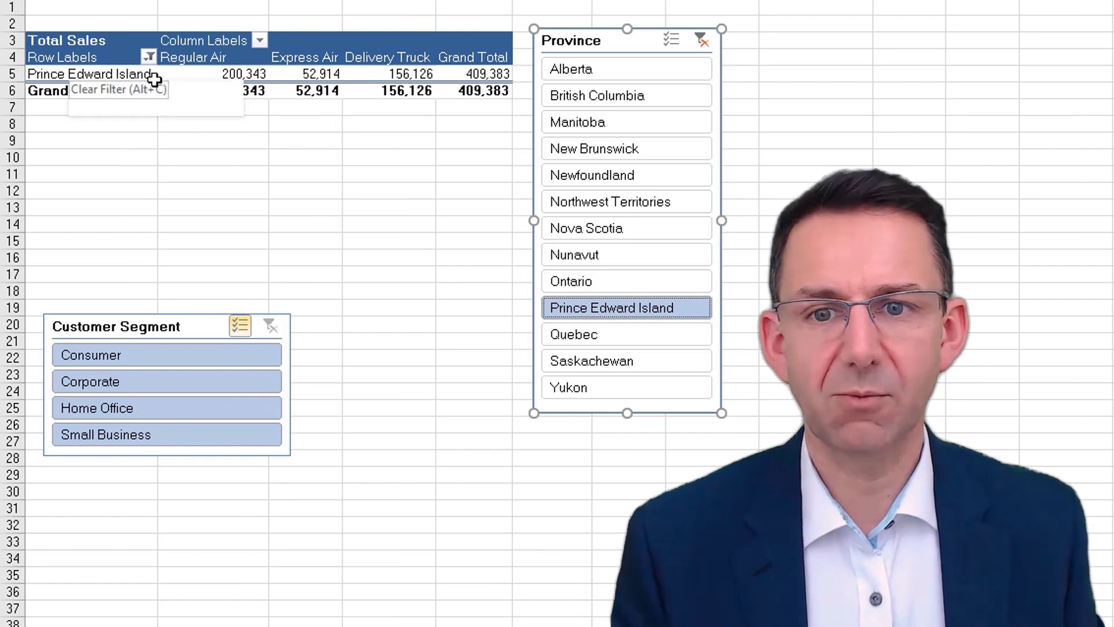
click(648, 128)
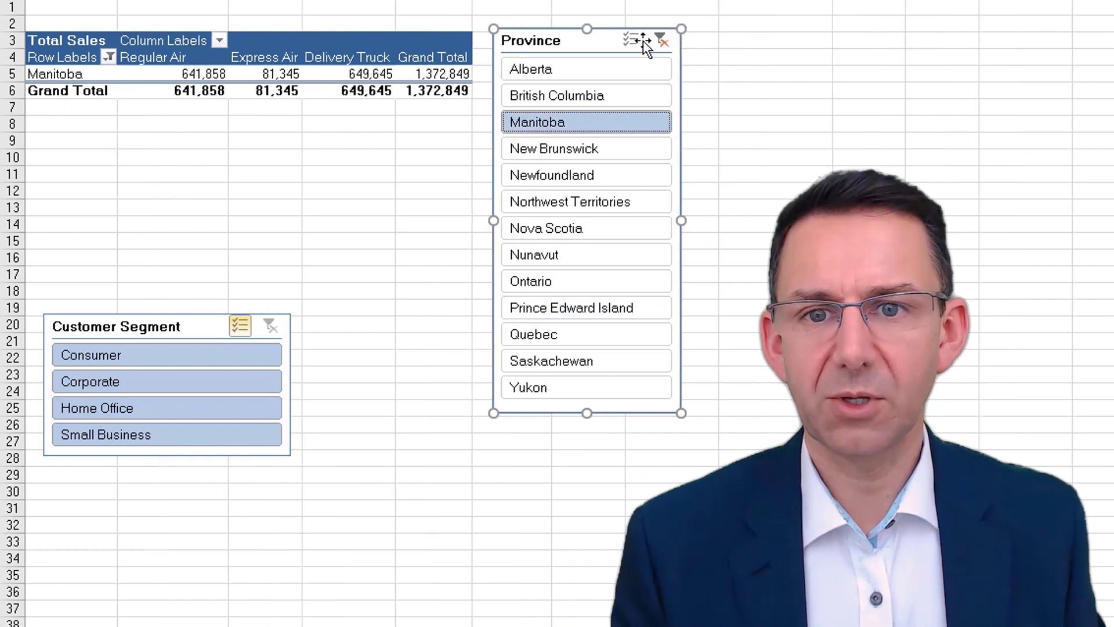
click(580, 156)
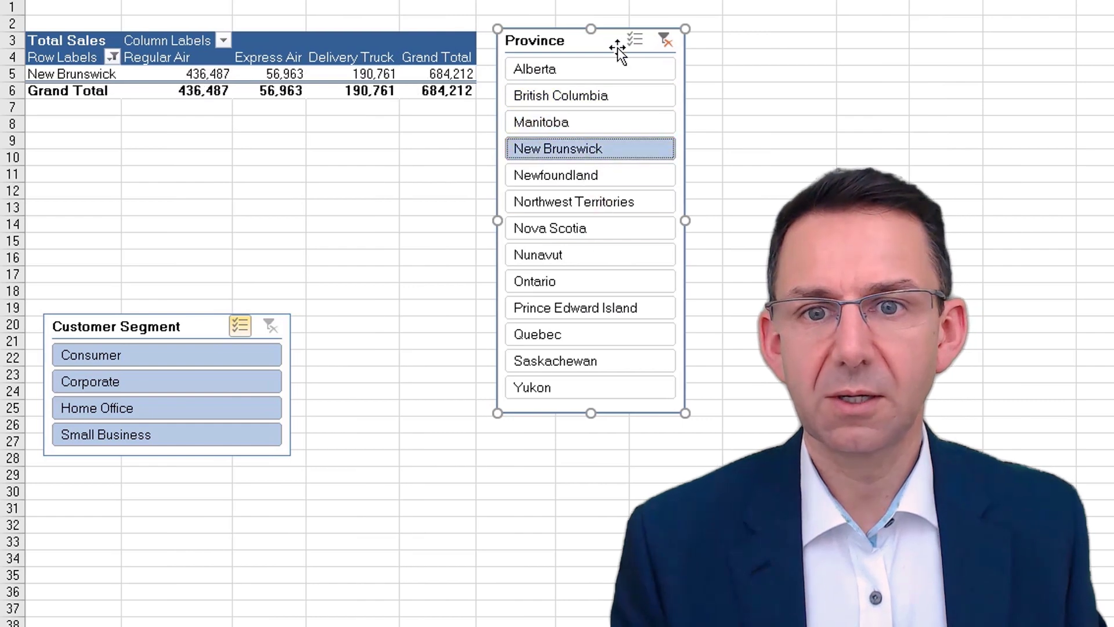
click(634, 40)
click(581, 96)
click(580, 122)
click(580, 69)
click(583, 187)
click(571, 203)
click(575, 255)
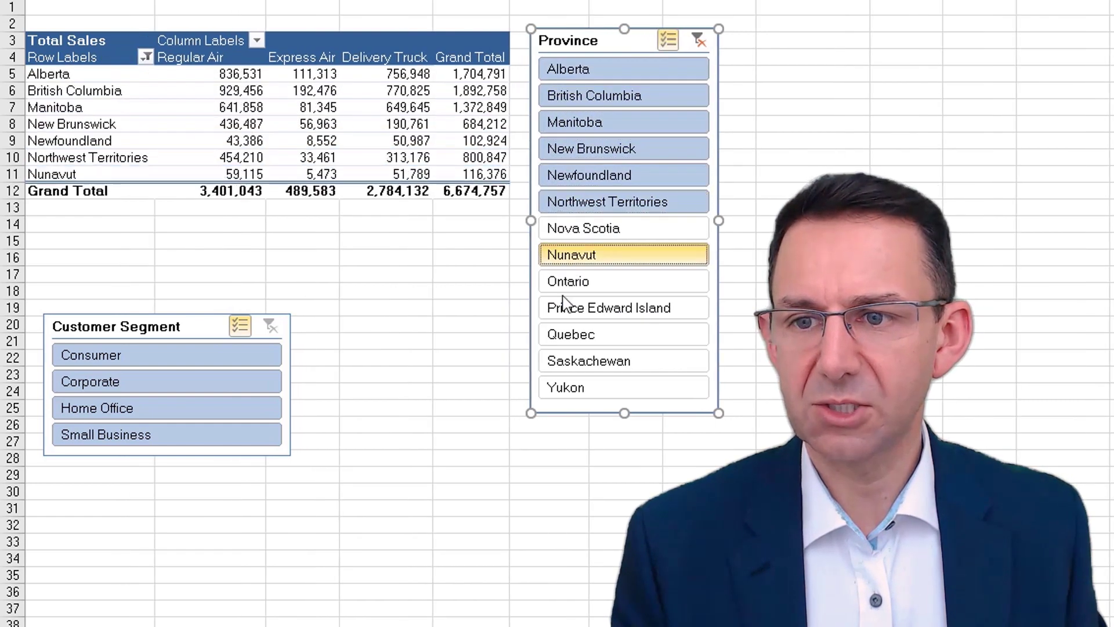
click(580, 334)
click(585, 361)
click(592, 387)
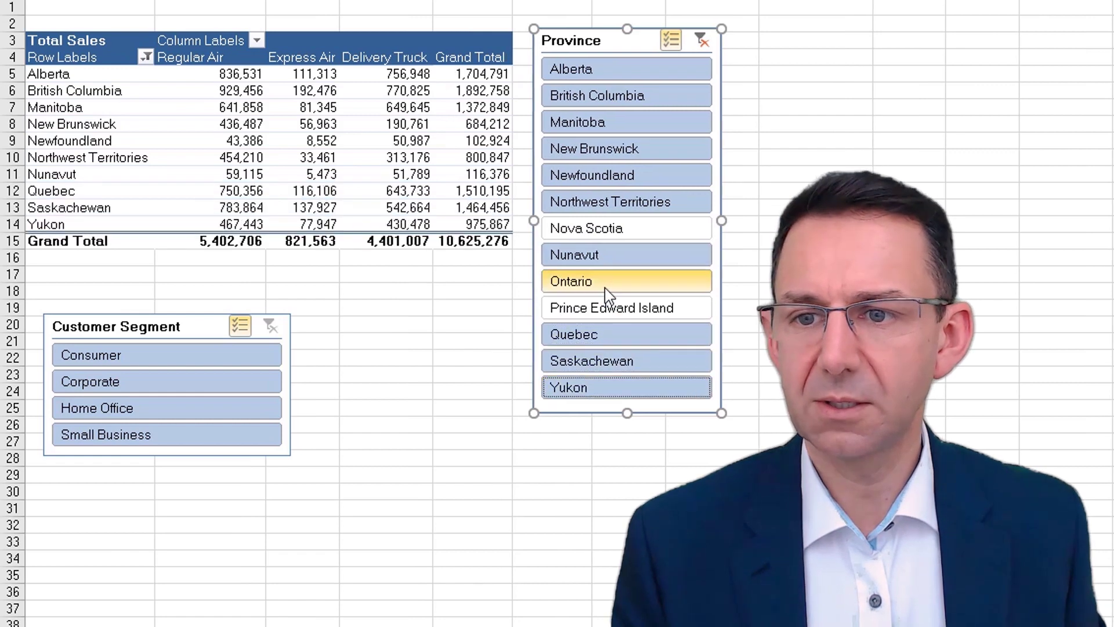
click(621, 281)
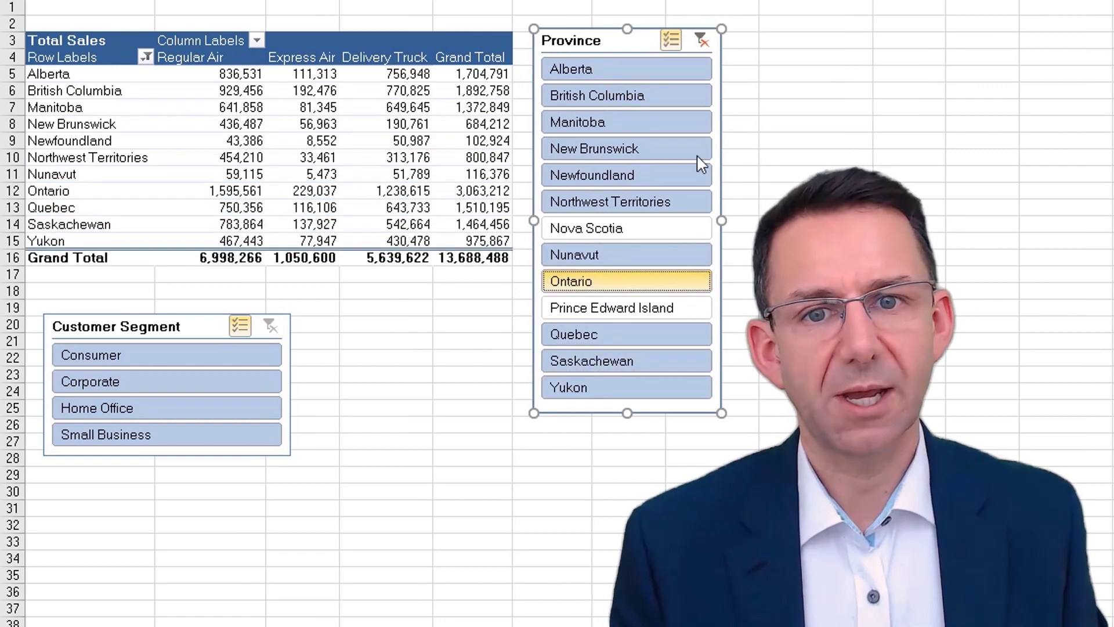
click(701, 41)
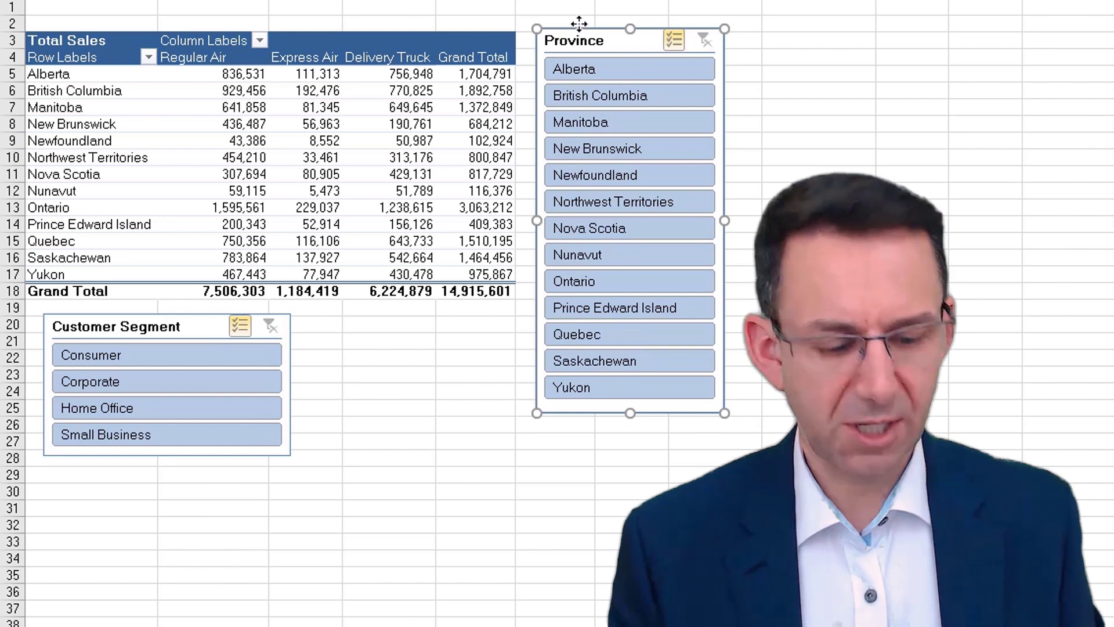
- Delete the Province slicer, keeping only the Customer Segment slicer next to the pivot
key(Delete)
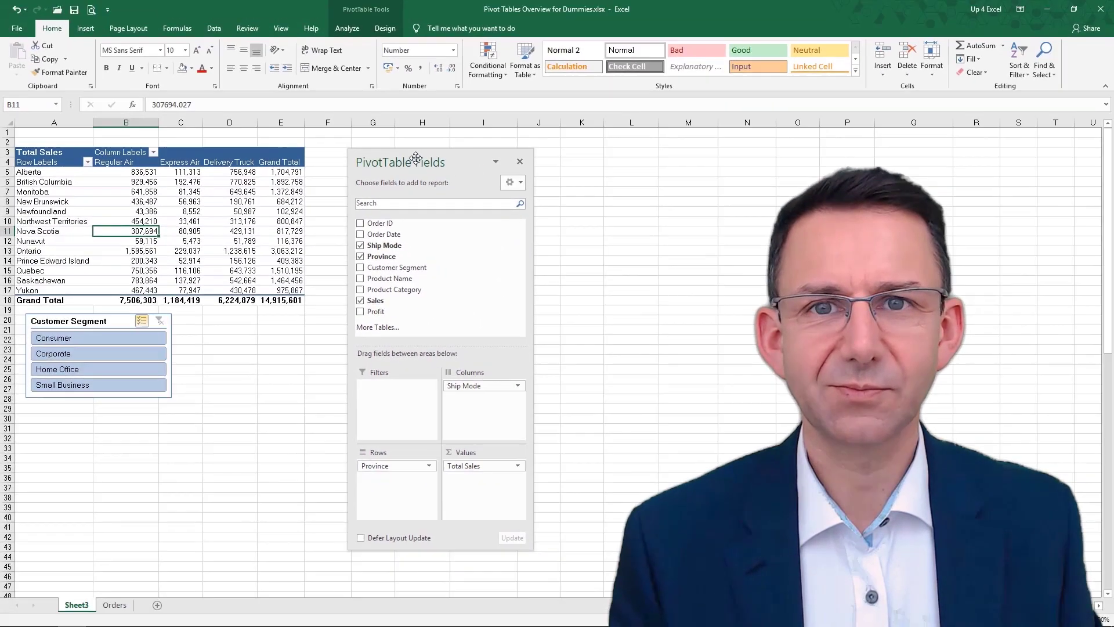
drag(733, 38, 713, 48)
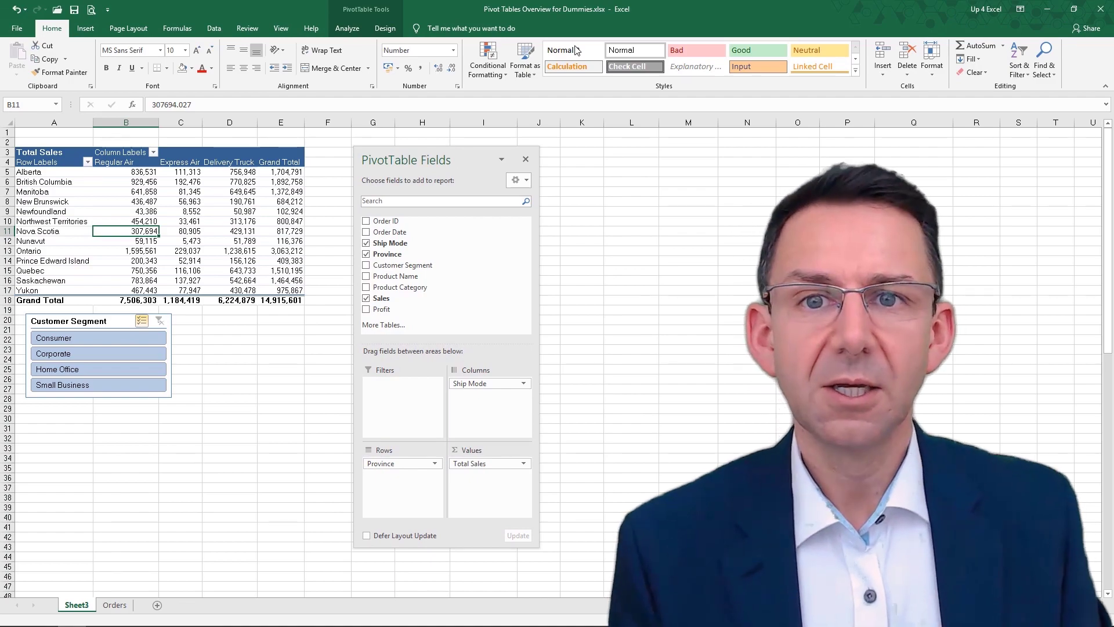
click(347, 28)
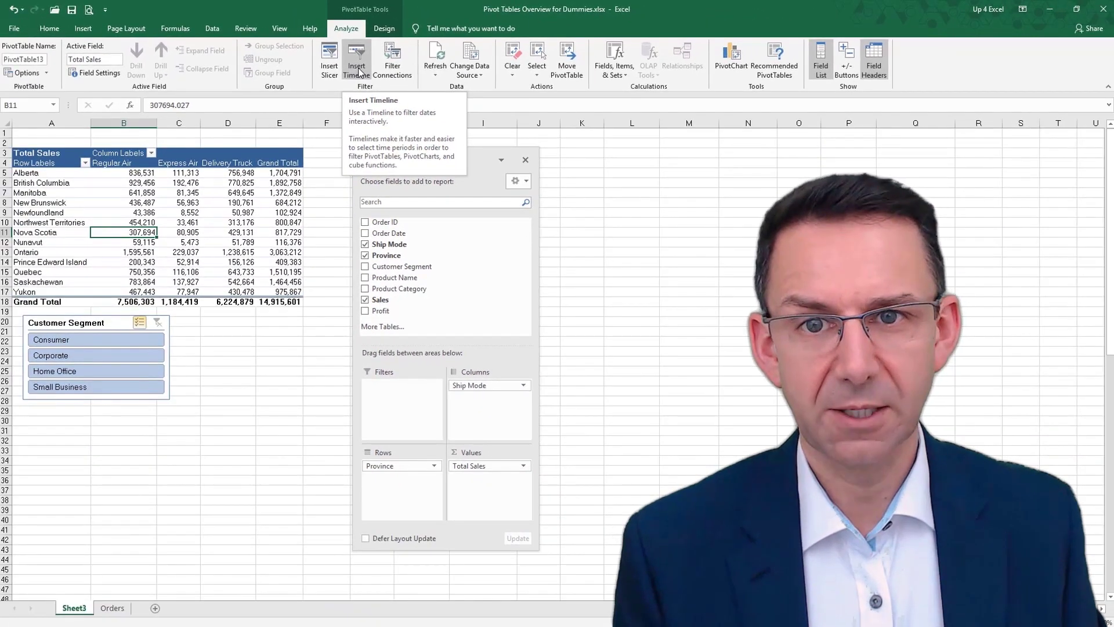
- Insert an Order Date timeline for the pivot table
click(358, 68)
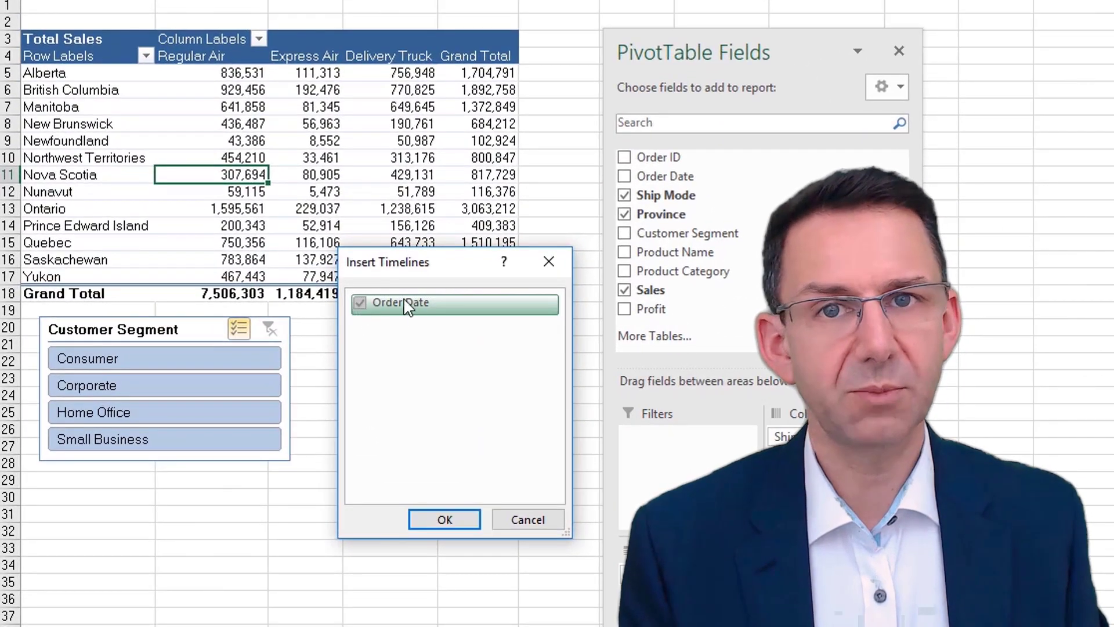
click(414, 304)
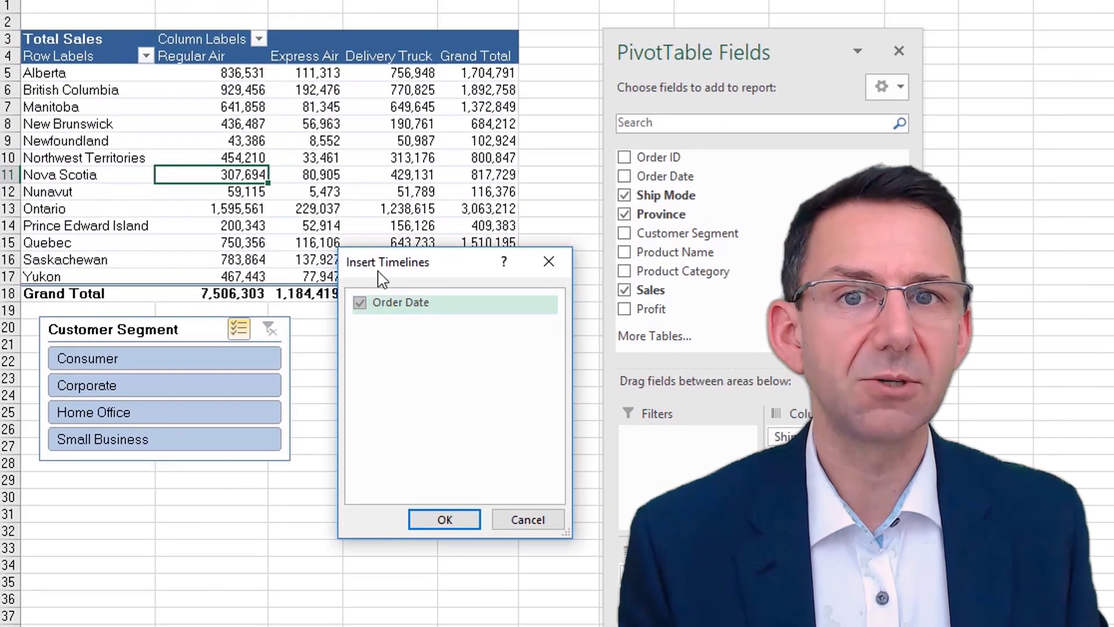
click(445, 520)
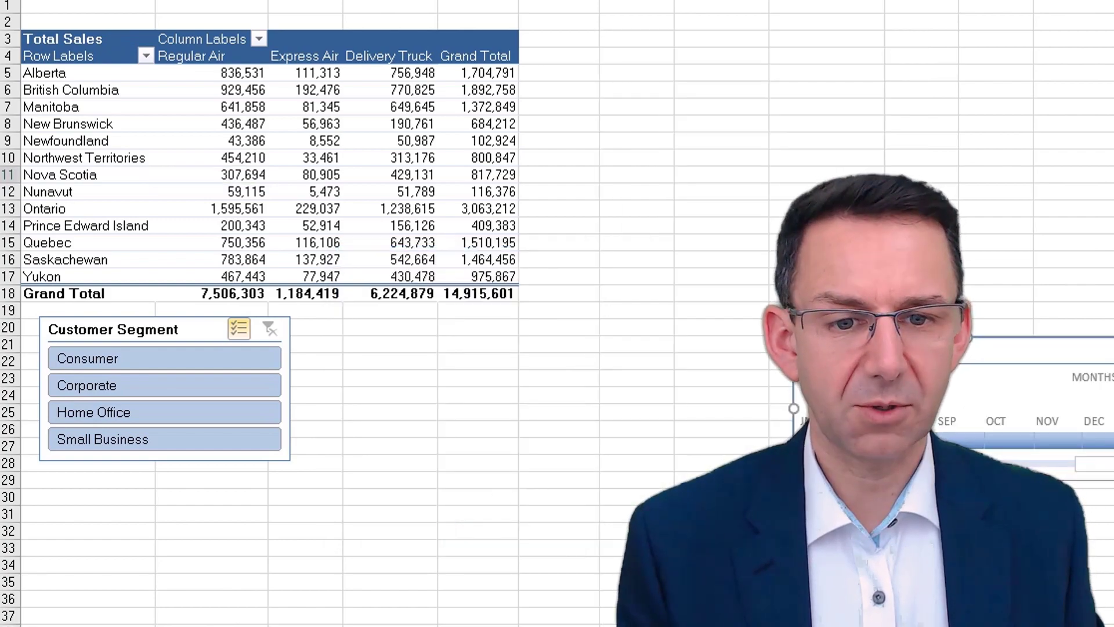
- Position the Order Date timeline beneath the pivot and enlarge it wider and taller
drag(915, 341, 618, 398)
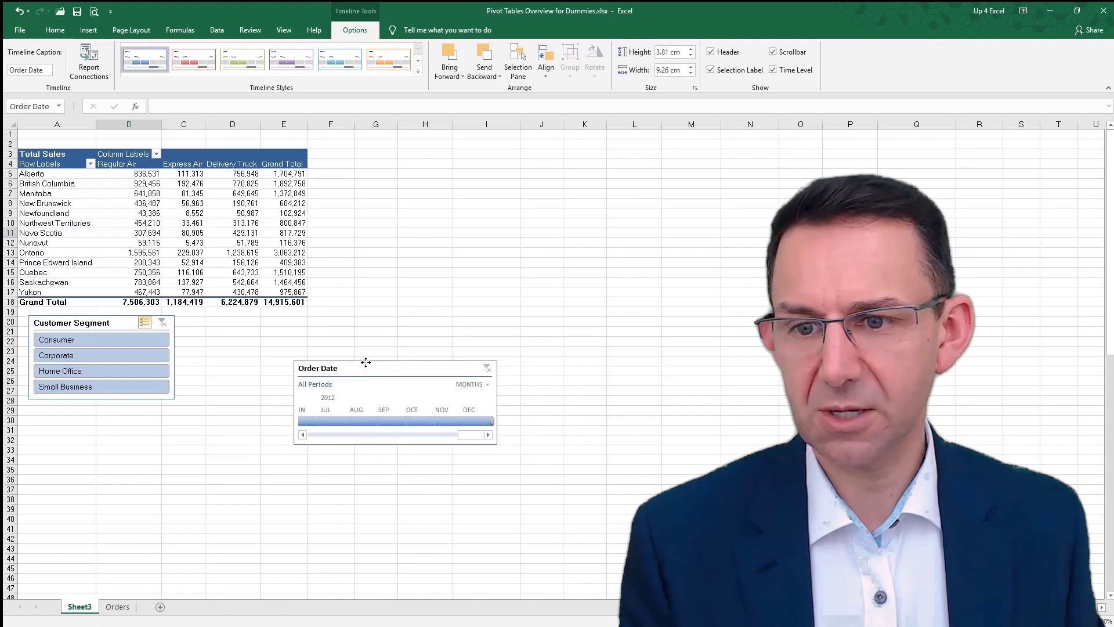
drag(365, 363, 367, 359)
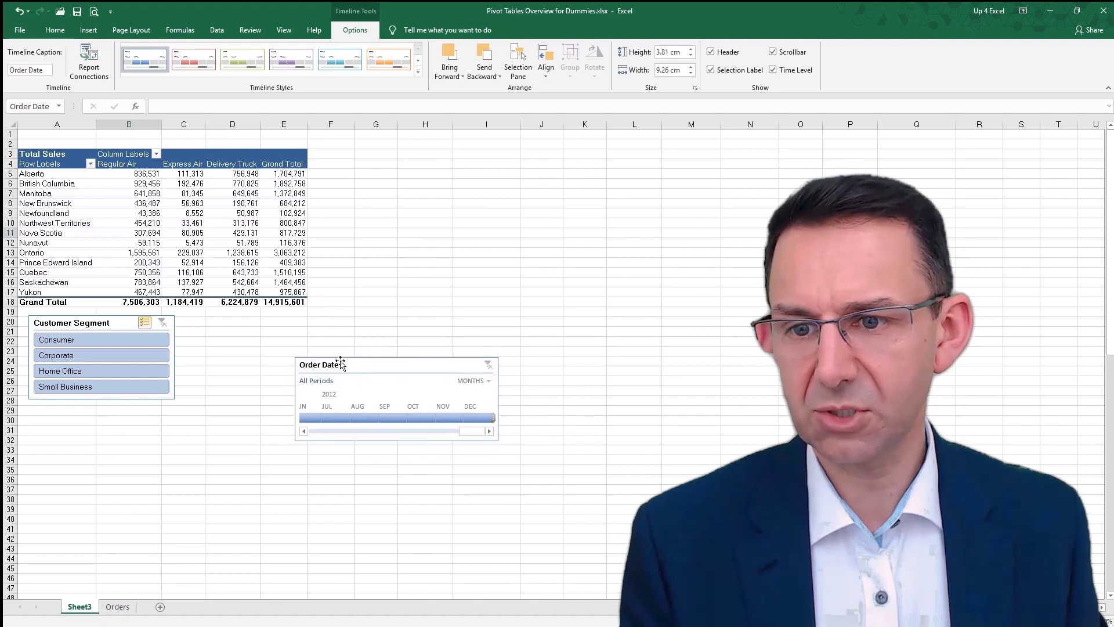
click(129, 322)
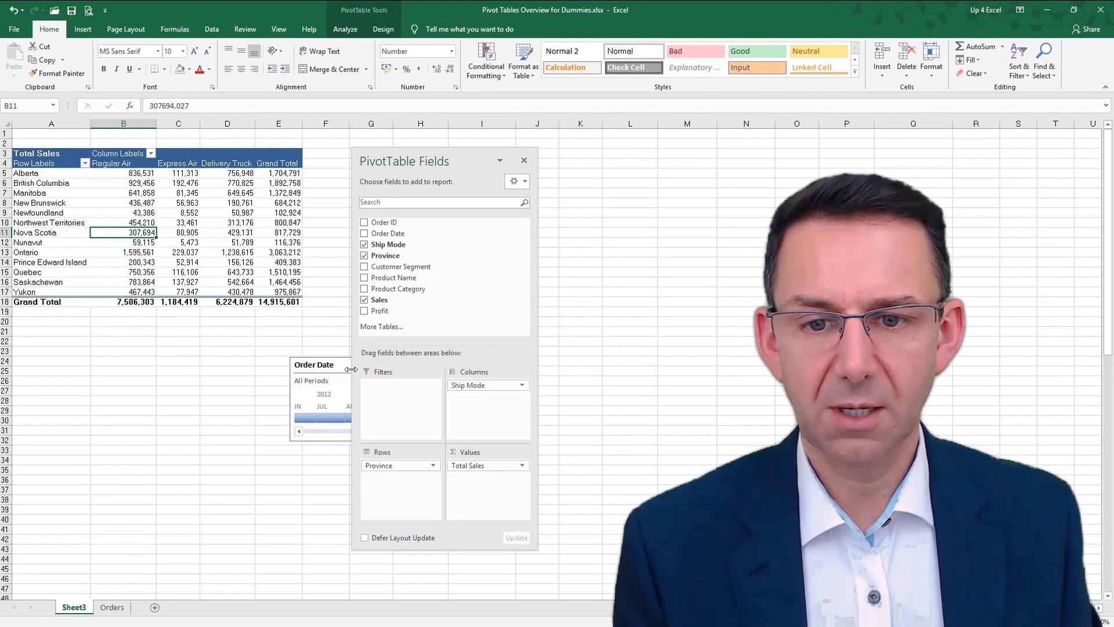
drag(344, 373, 78, 325)
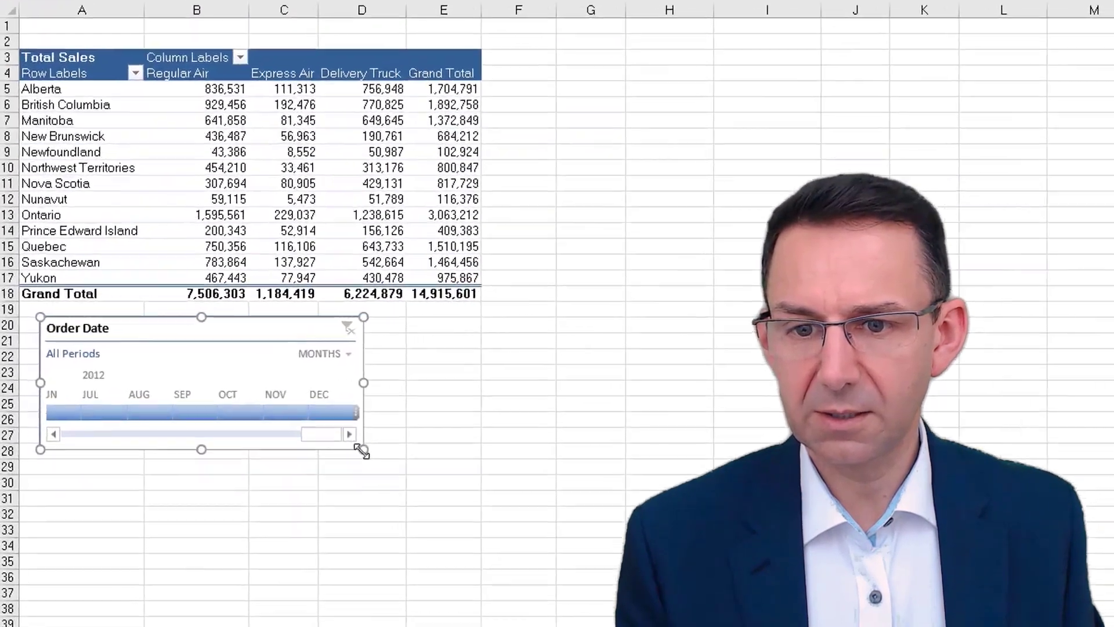
drag(227, 399, 282, 414)
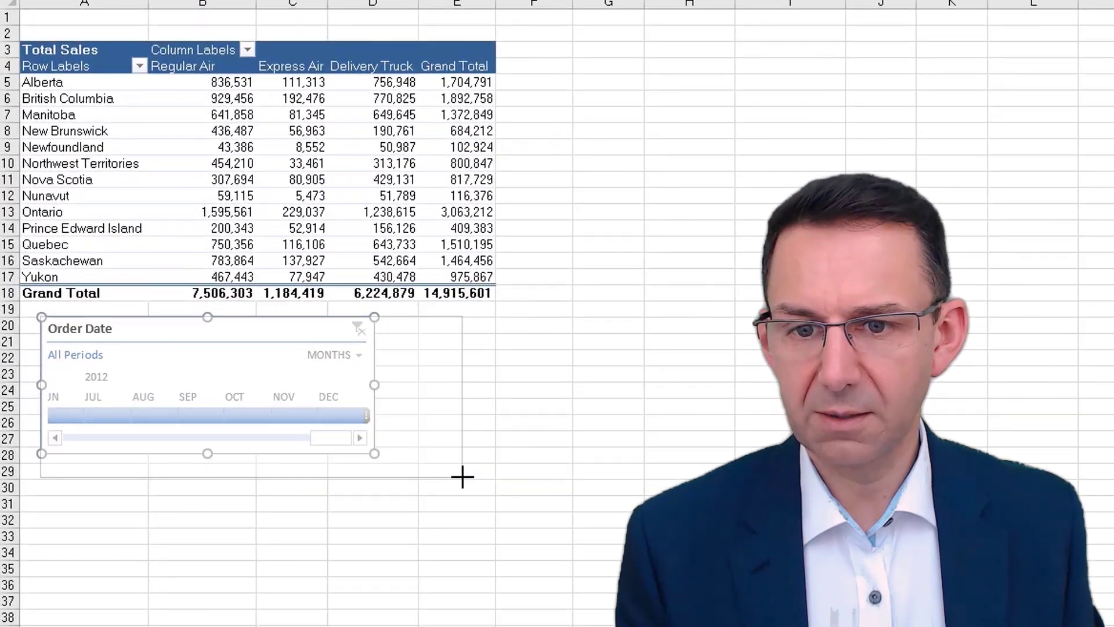
drag(462, 476, 481, 489)
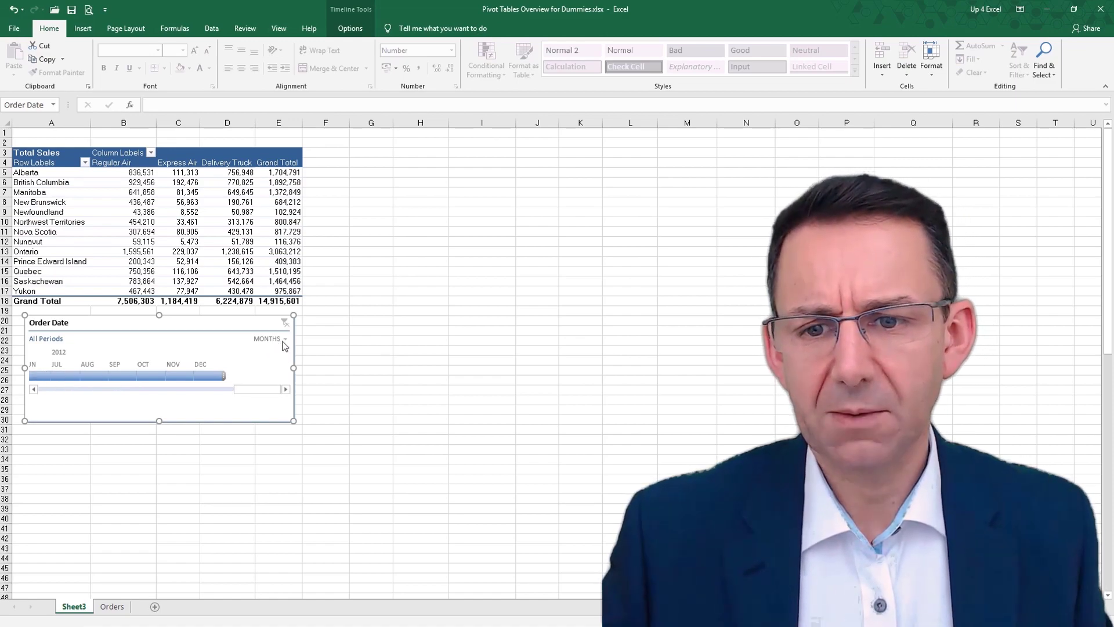
- Try the timeline at Years, Quarters and Days levels, finishing on Years (2009–2012)
click(283, 339)
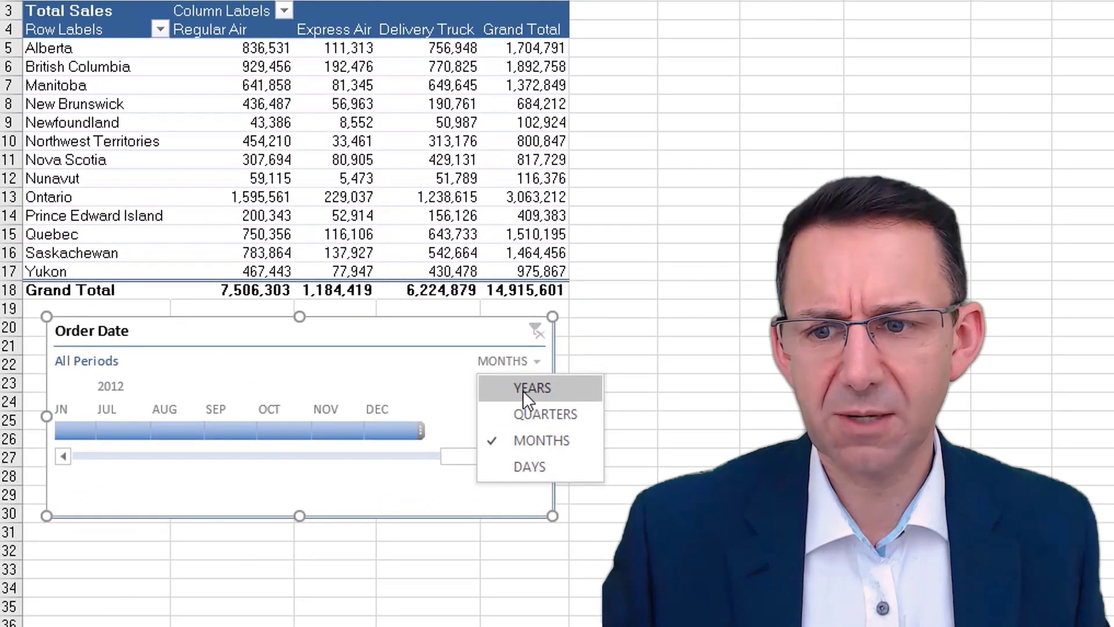
click(467, 382)
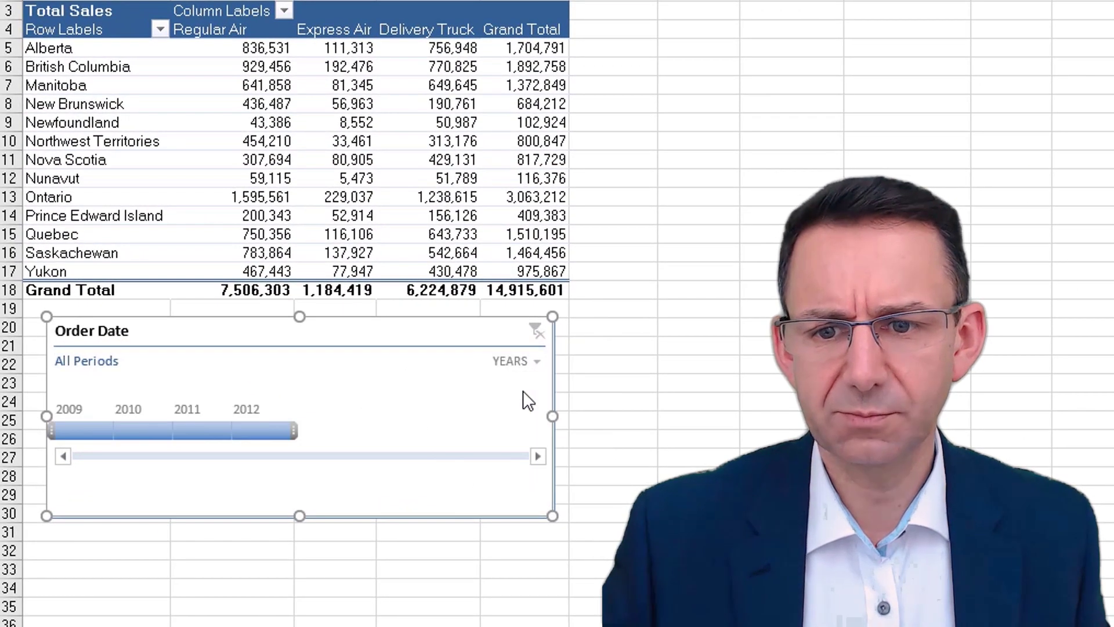
click(525, 360)
click(555, 413)
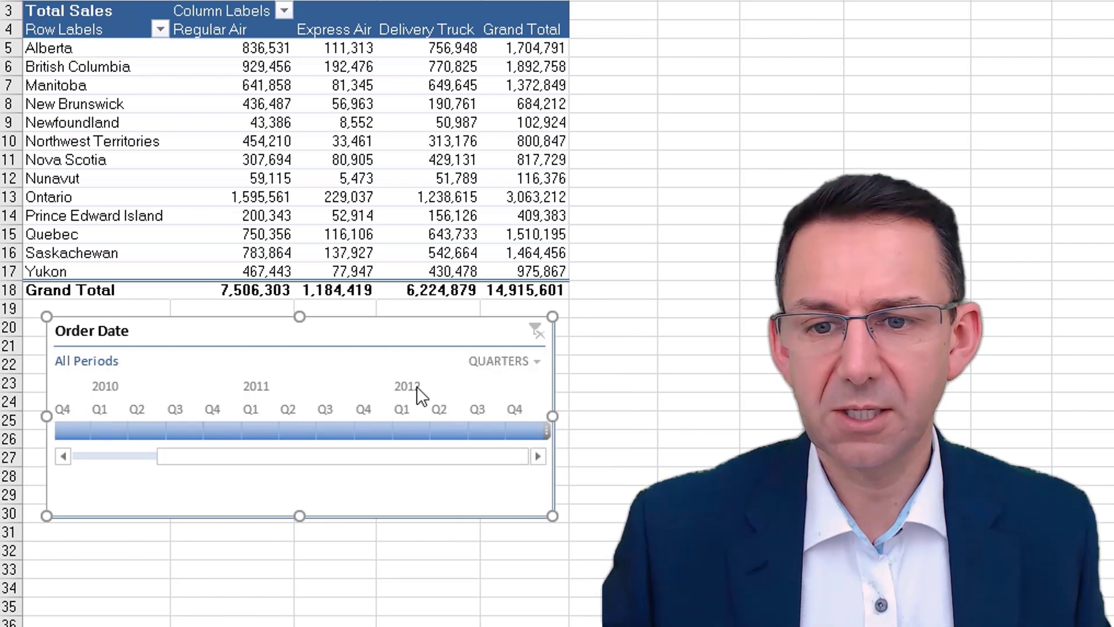
click(512, 359)
click(520, 462)
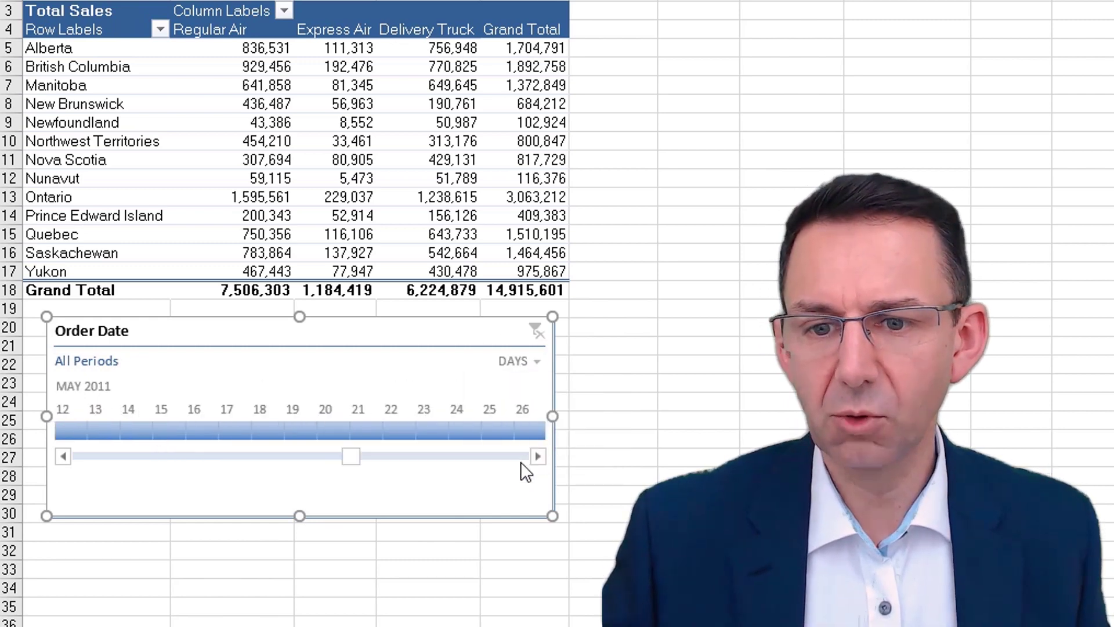
click(516, 362)
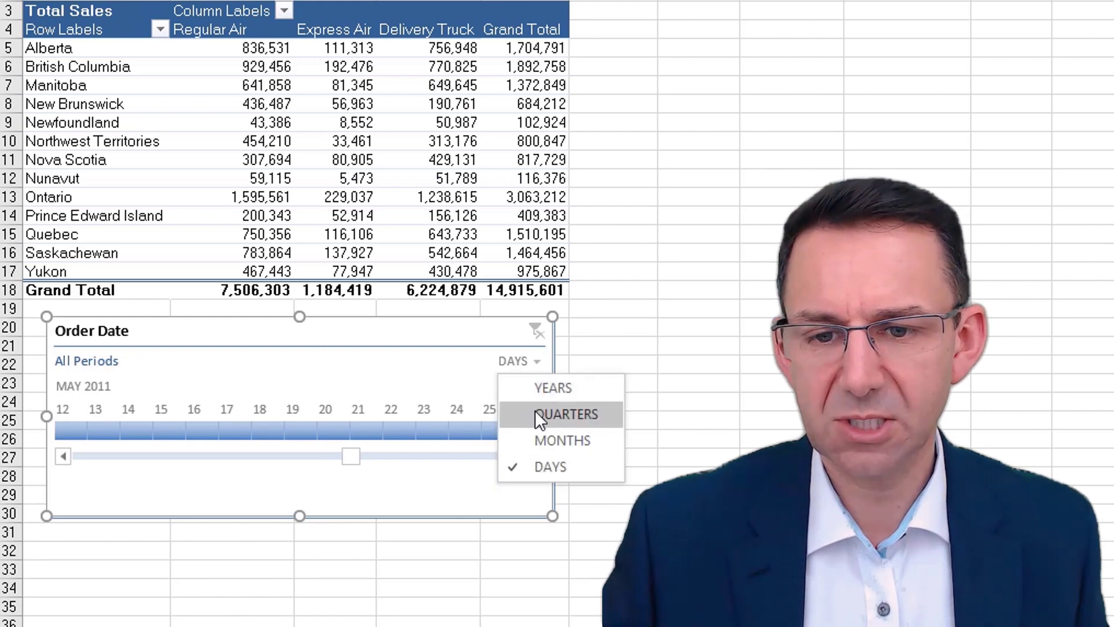
click(546, 384)
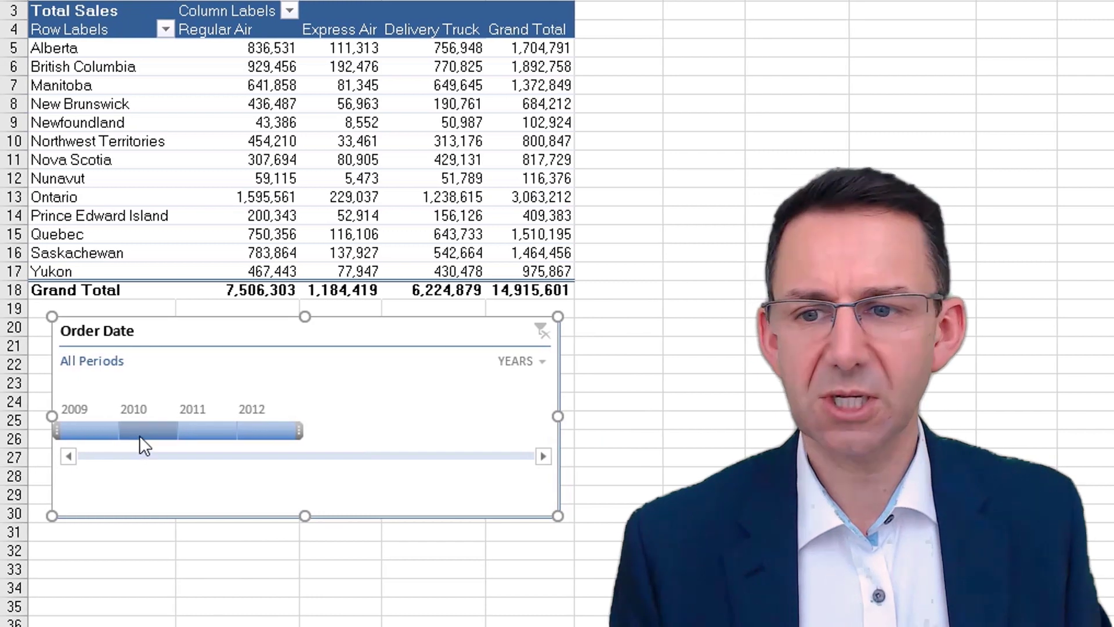
- Set the Order Date timeline to span 2010 through 2012, bringing total sales to 10,706,461
click(142, 436)
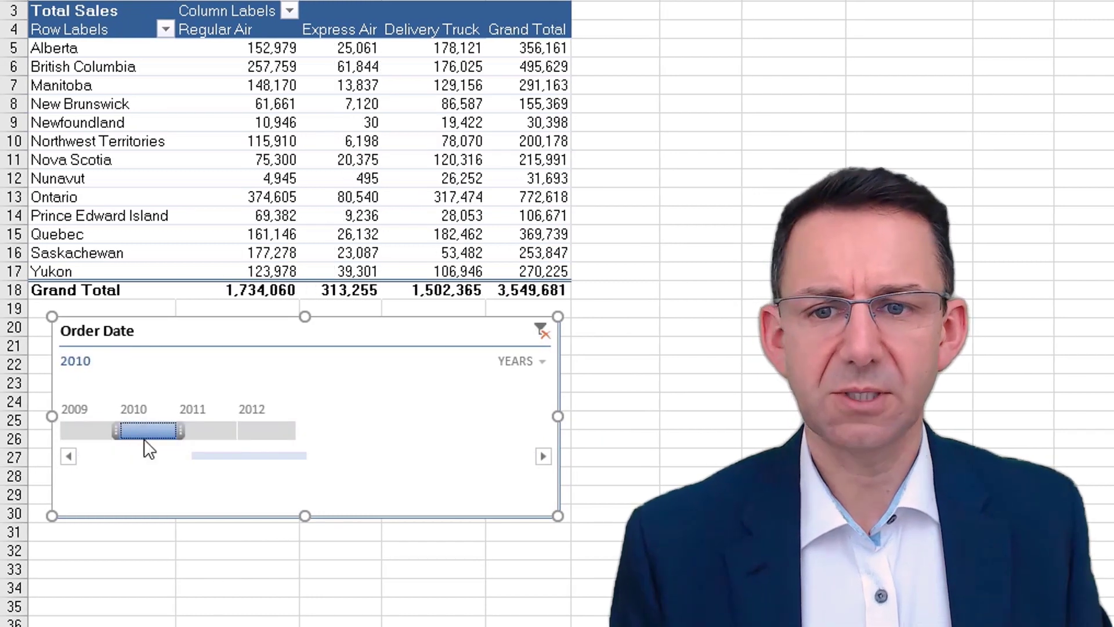
click(215, 432)
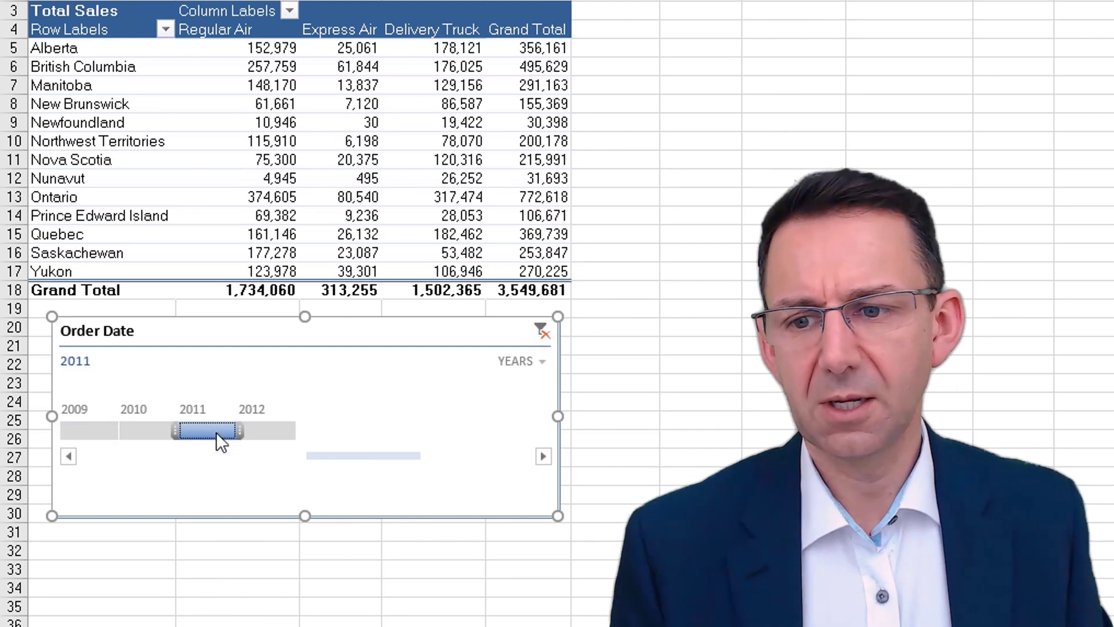
click(280, 431)
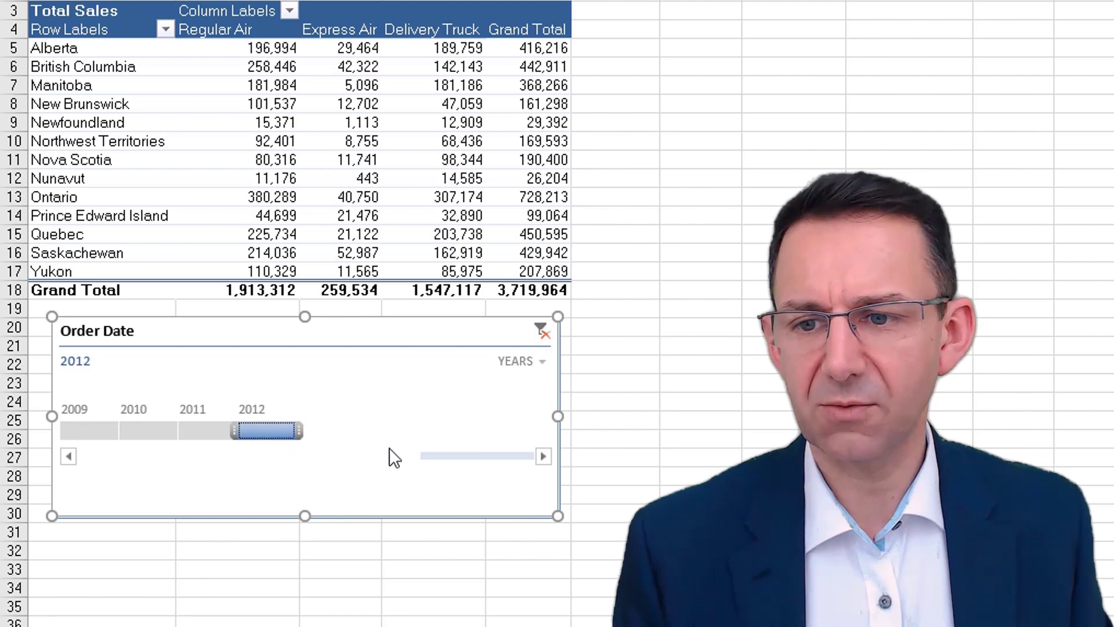
drag(234, 431, 137, 437)
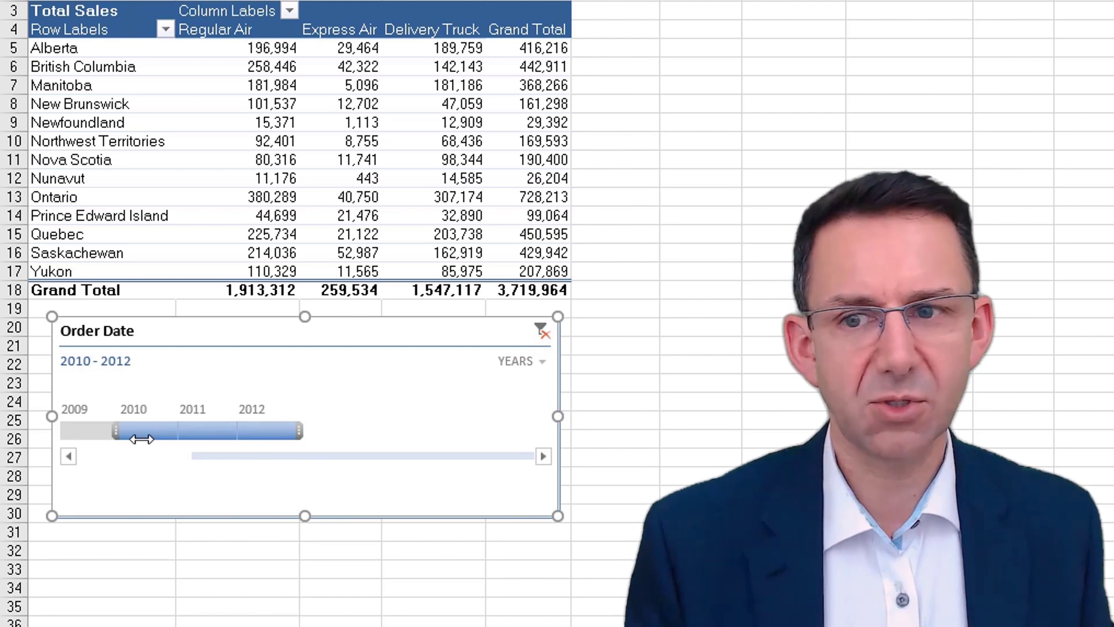
drag(141, 439, 113, 432)
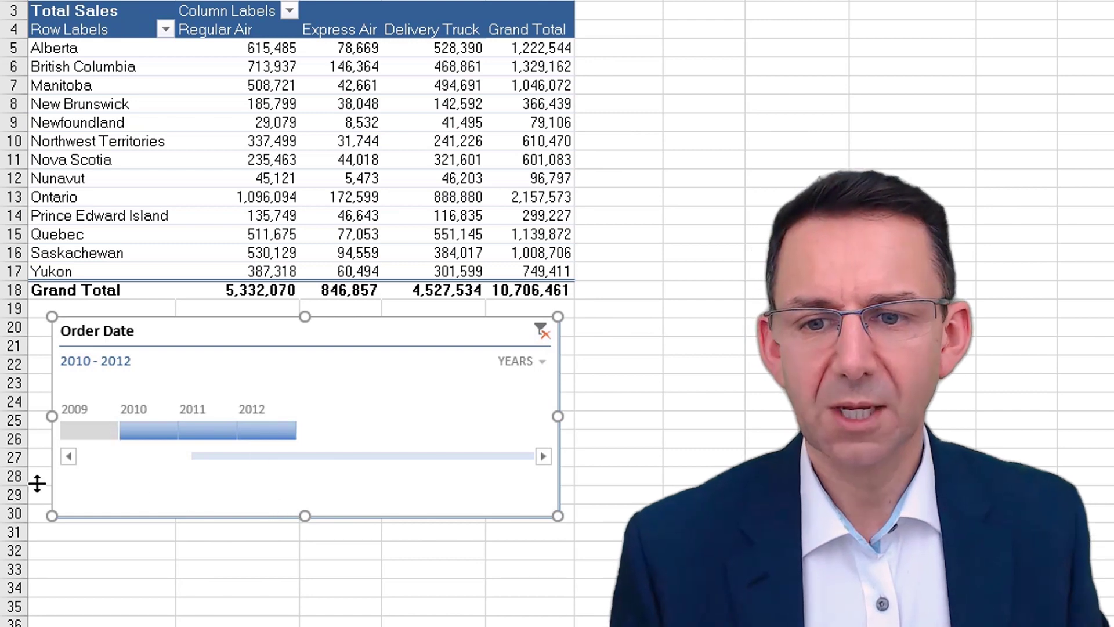
- Show the Order Date timeline by quarters and narrow its range to Q1–Q3 2010
click(530, 363)
click(564, 415)
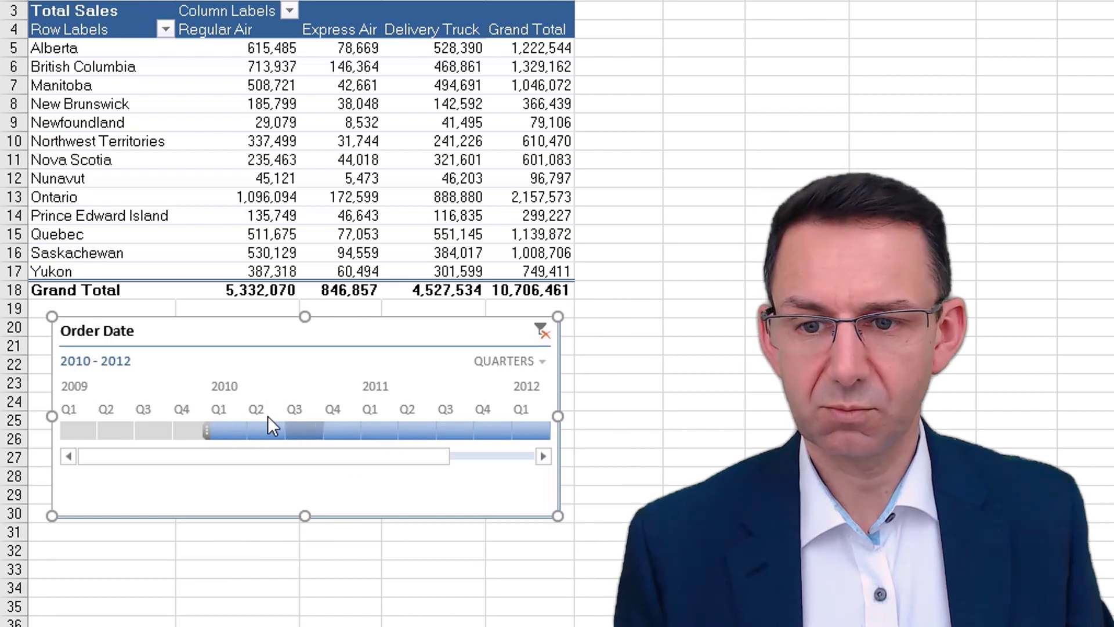
drag(412, 458, 537, 458)
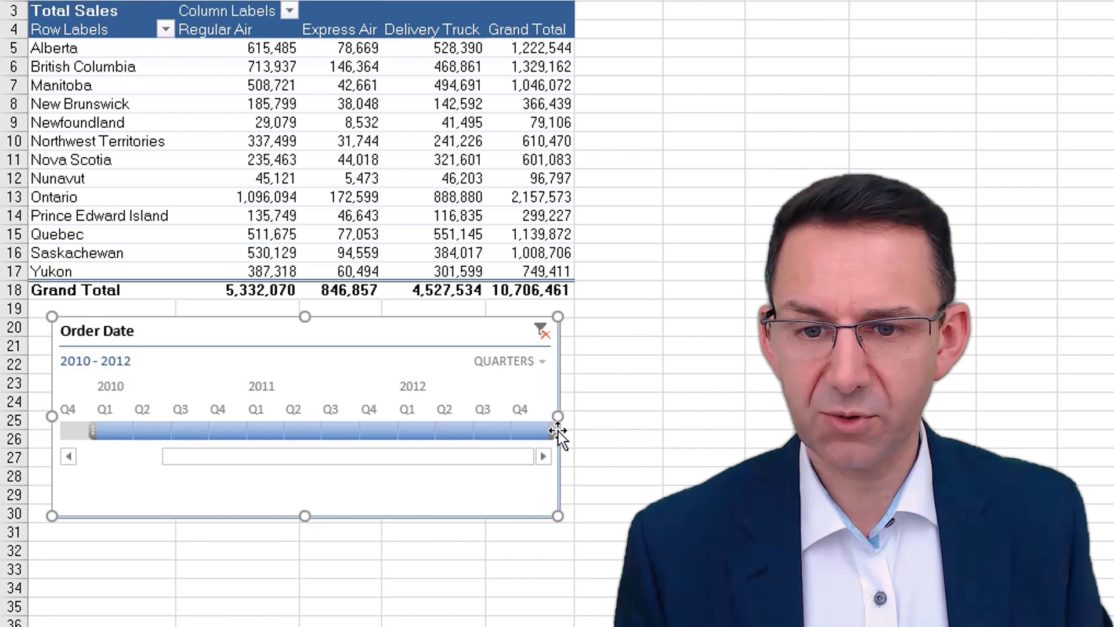
drag(552, 431, 246, 426)
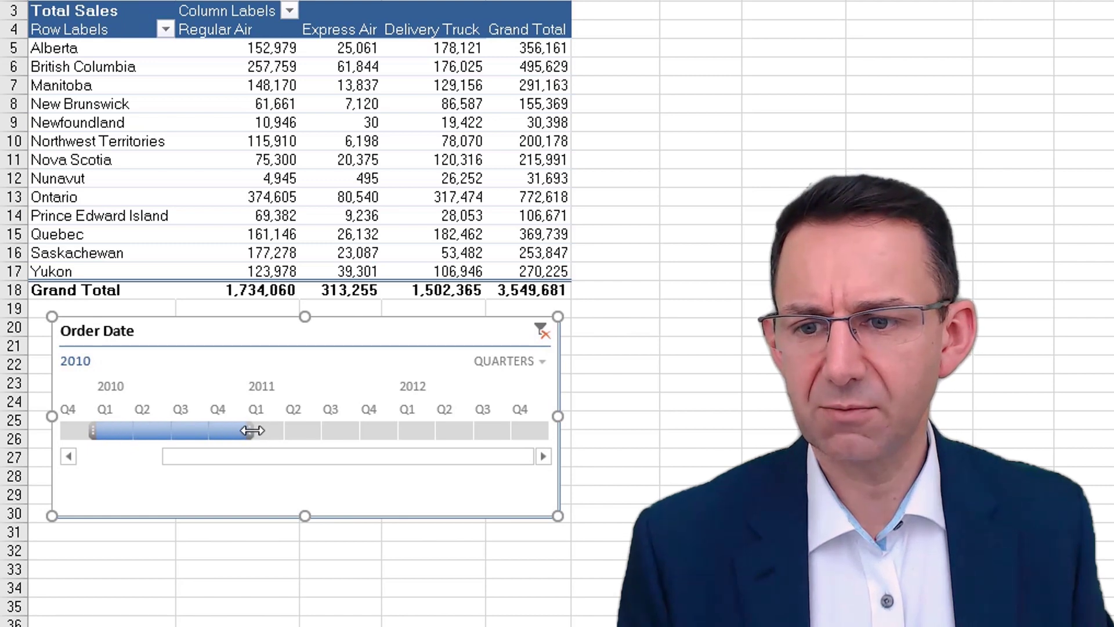
drag(254, 431, 216, 430)
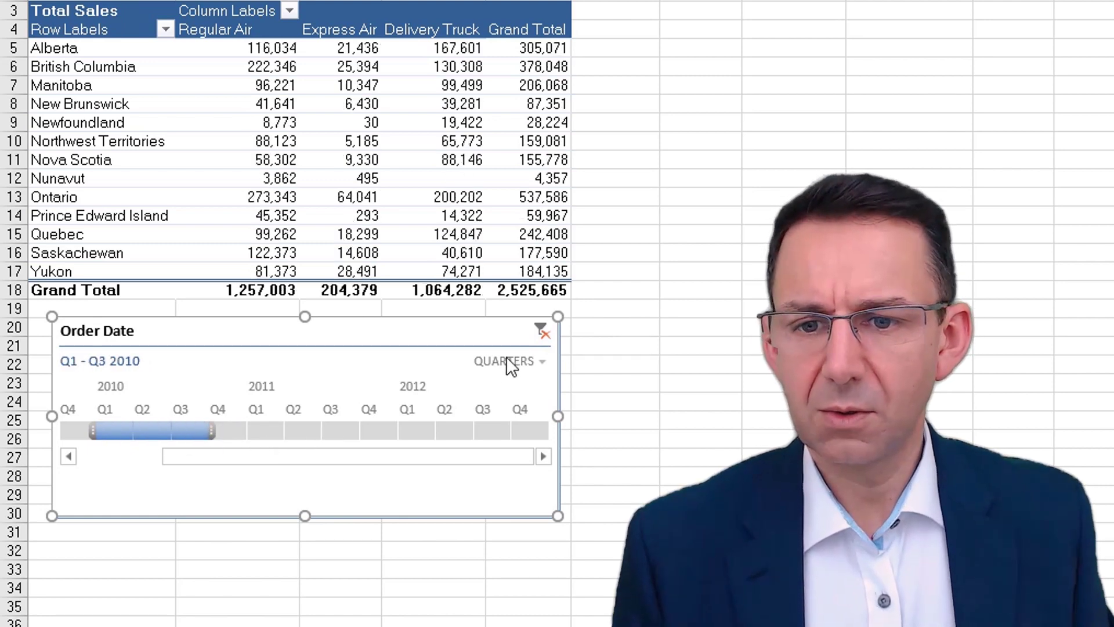
- Filter the pivot to single quarters, trying Q1 2011, Q3 2010, Q3 2011 and Q3 2012
click(520, 358)
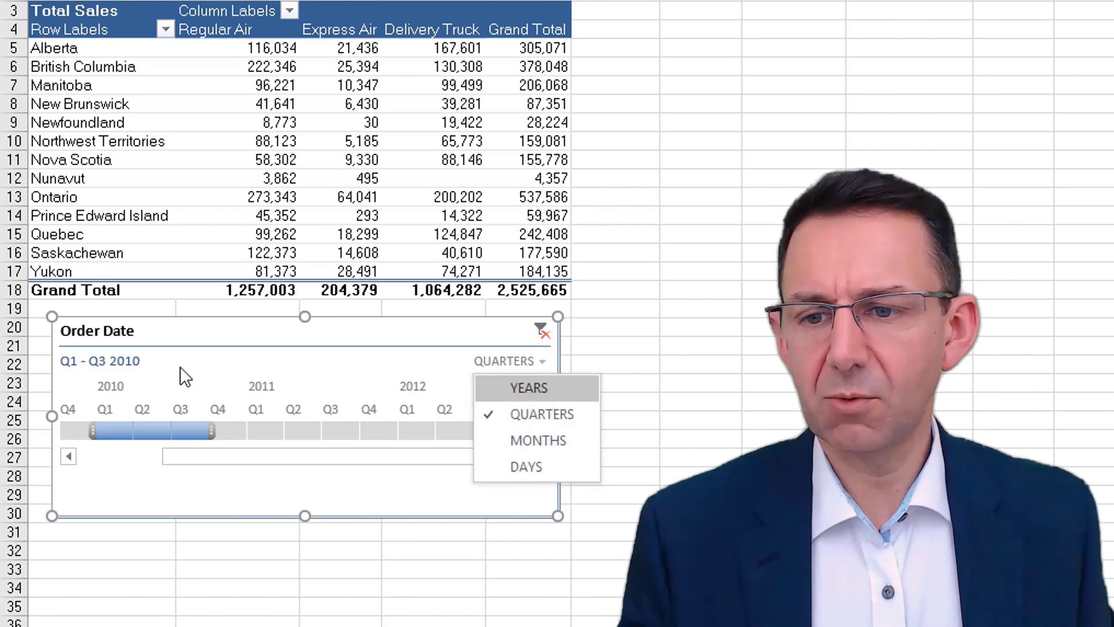
click(272, 390)
click(273, 430)
drag(287, 439, 342, 441)
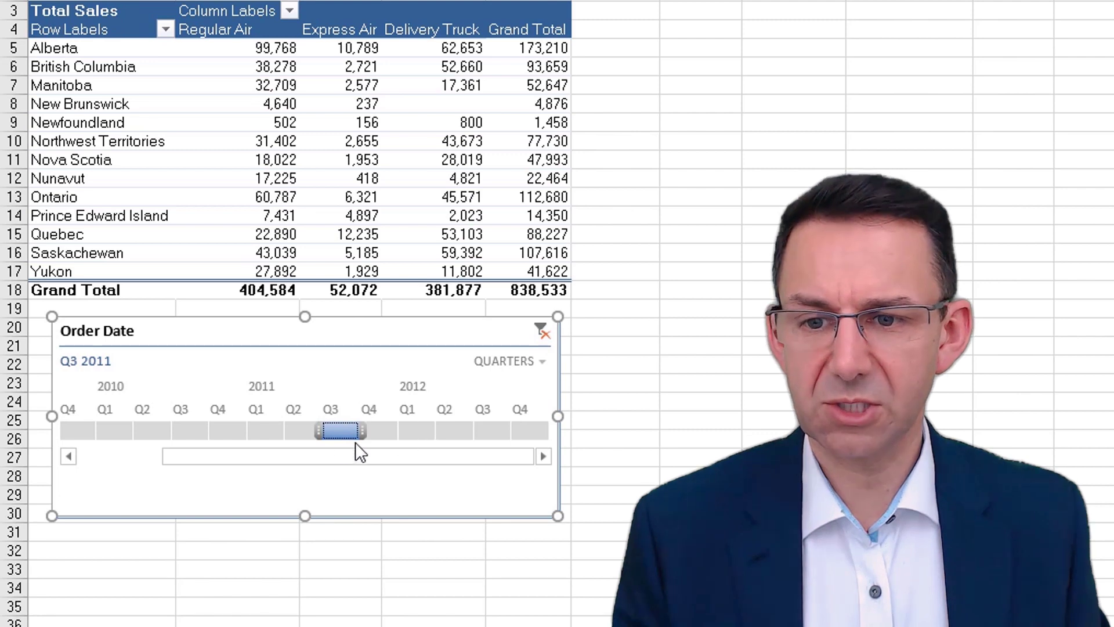
click(191, 429)
click(339, 432)
click(483, 430)
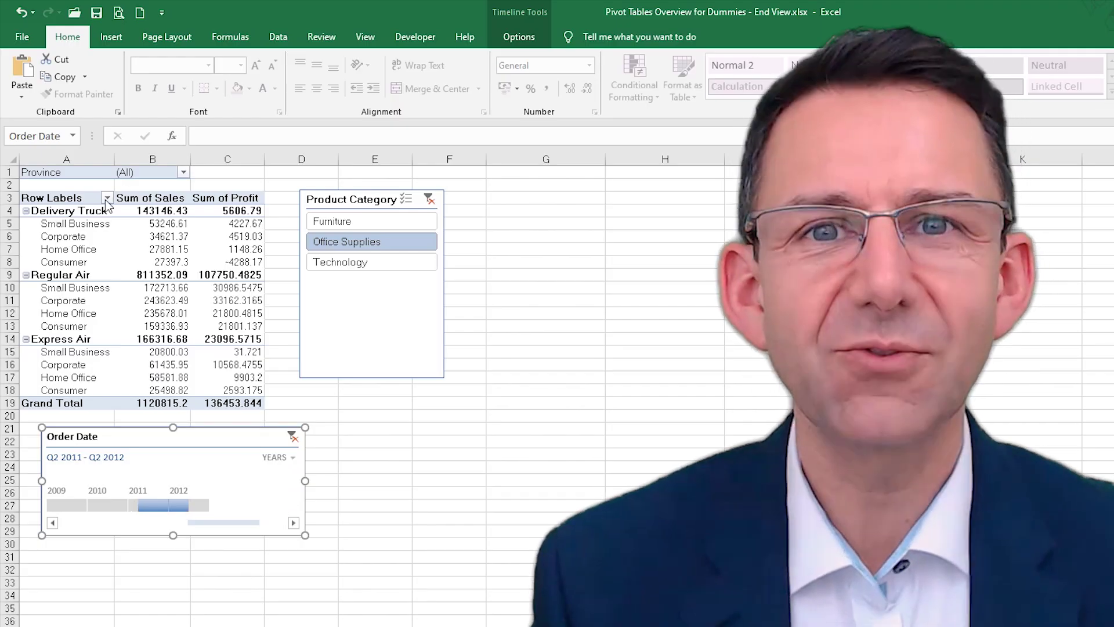
- Exclude Express Air from the Ship Mode row labels
click(107, 197)
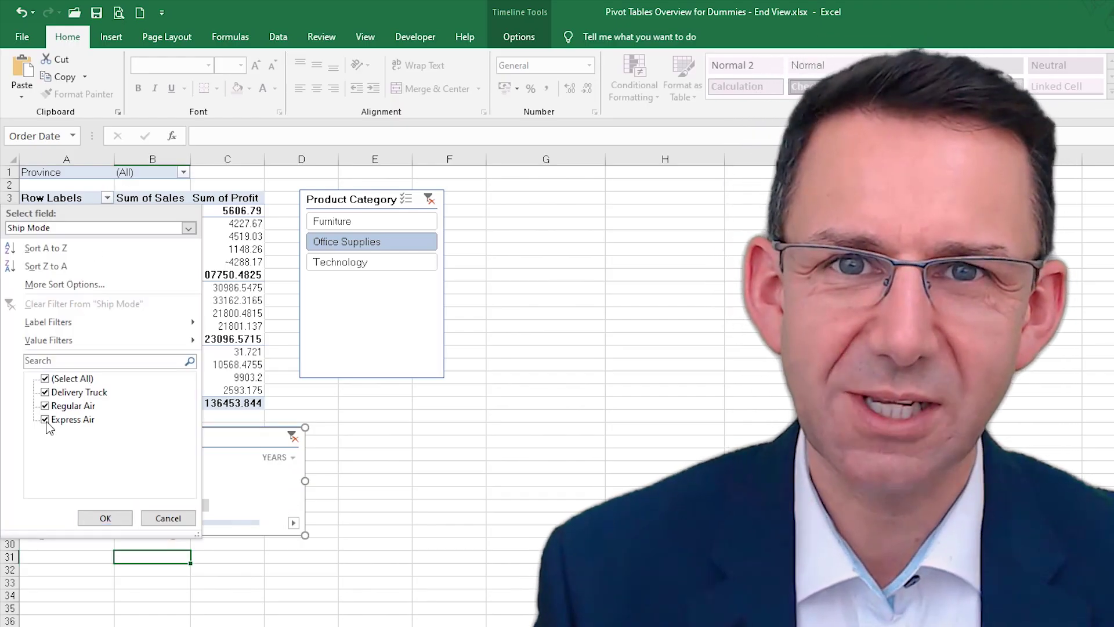
click(46, 419)
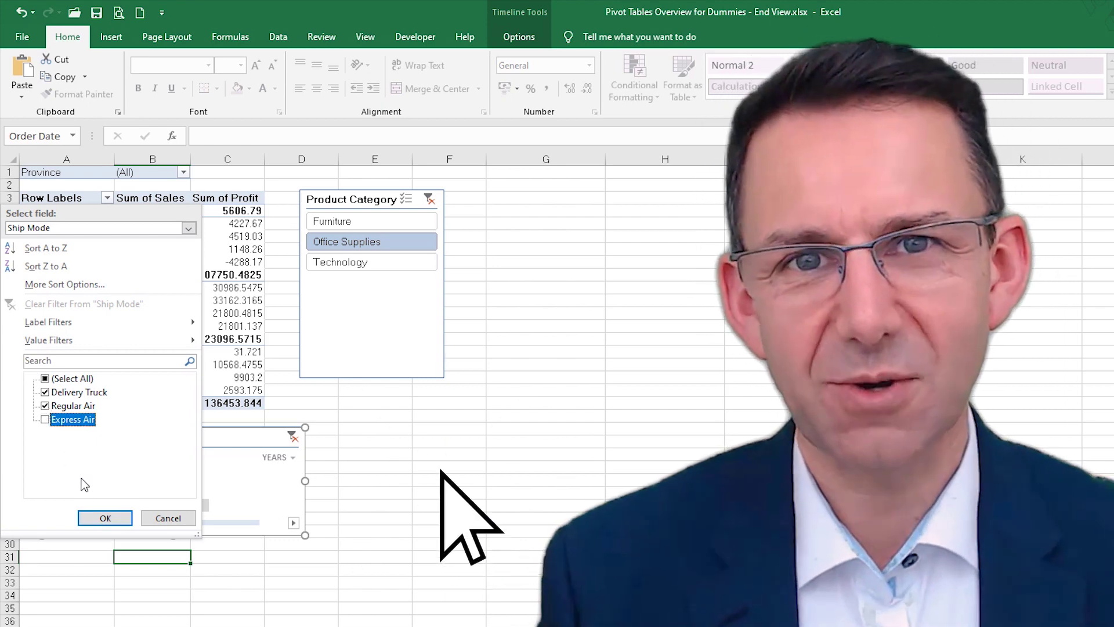
click(99, 516)
- Apply a Ship Mode 'Does Not Contain' label filter with 'Ground', bringing Express Air back
click(107, 197)
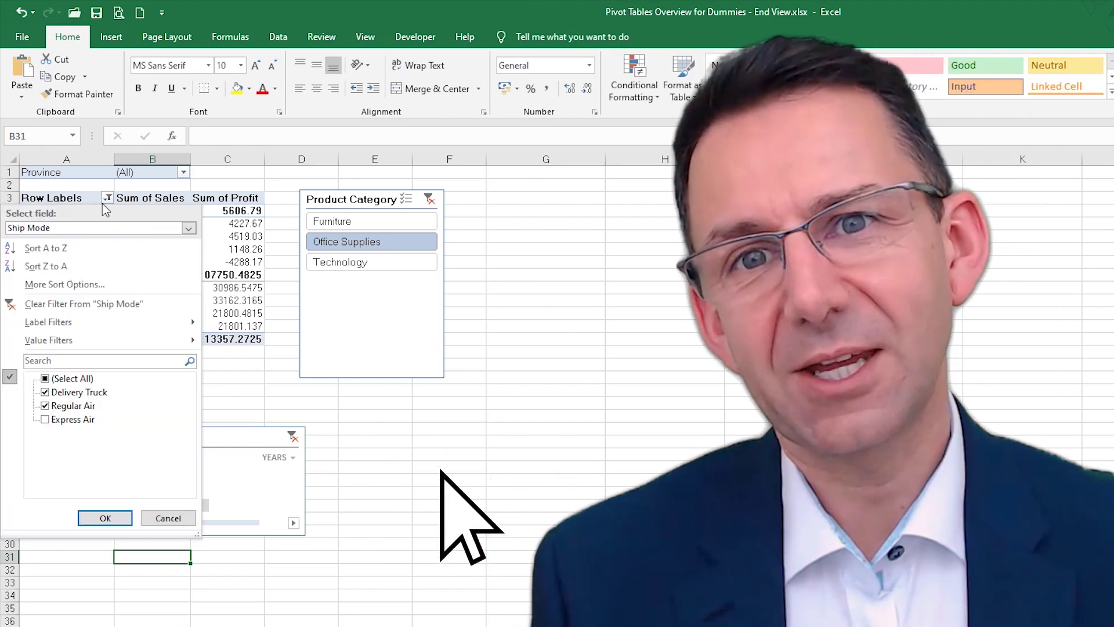
mouse_move(127, 325)
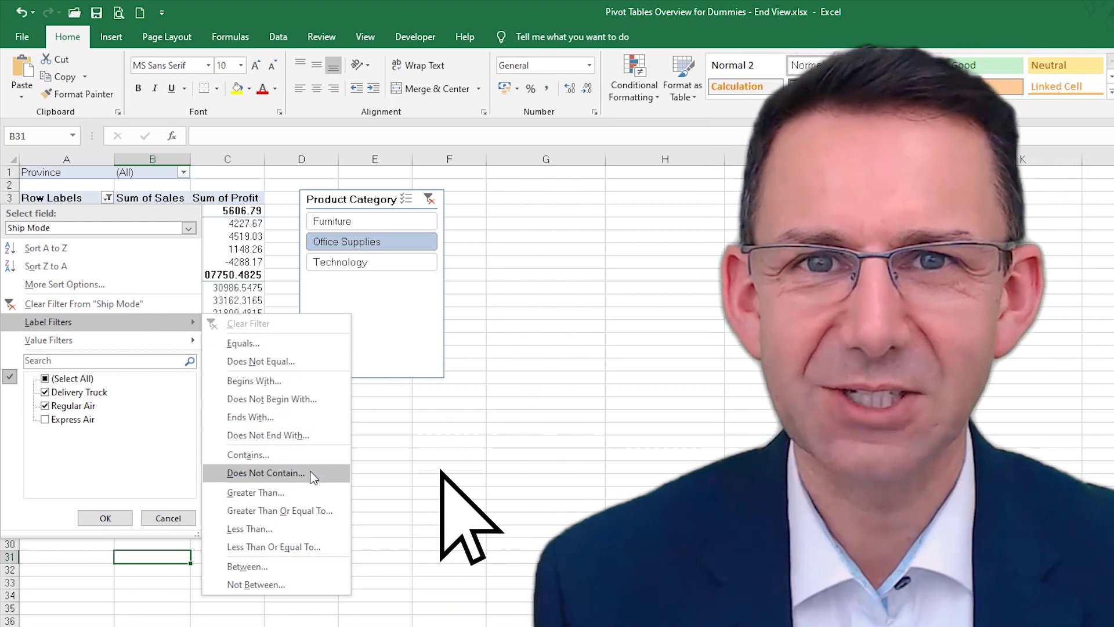
click(311, 471)
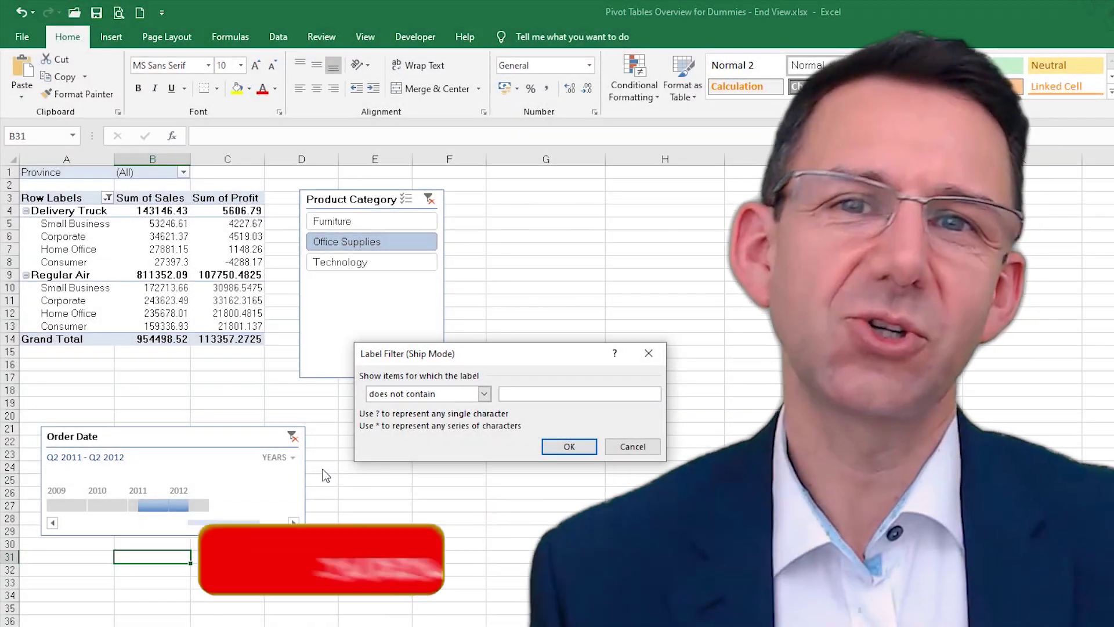
text(Ground)
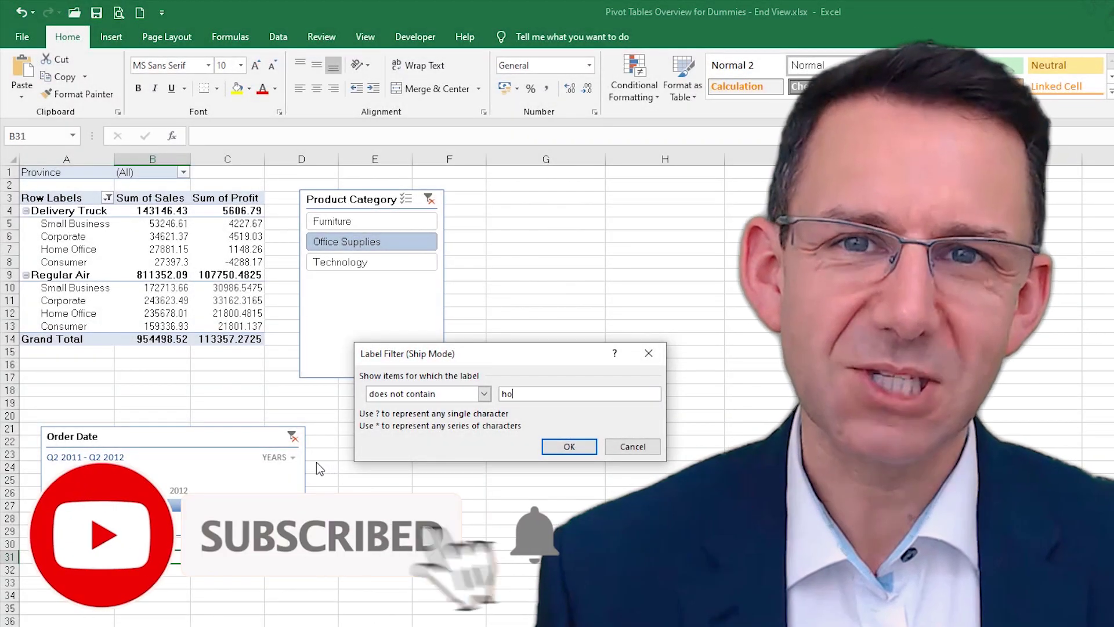
key(Return)
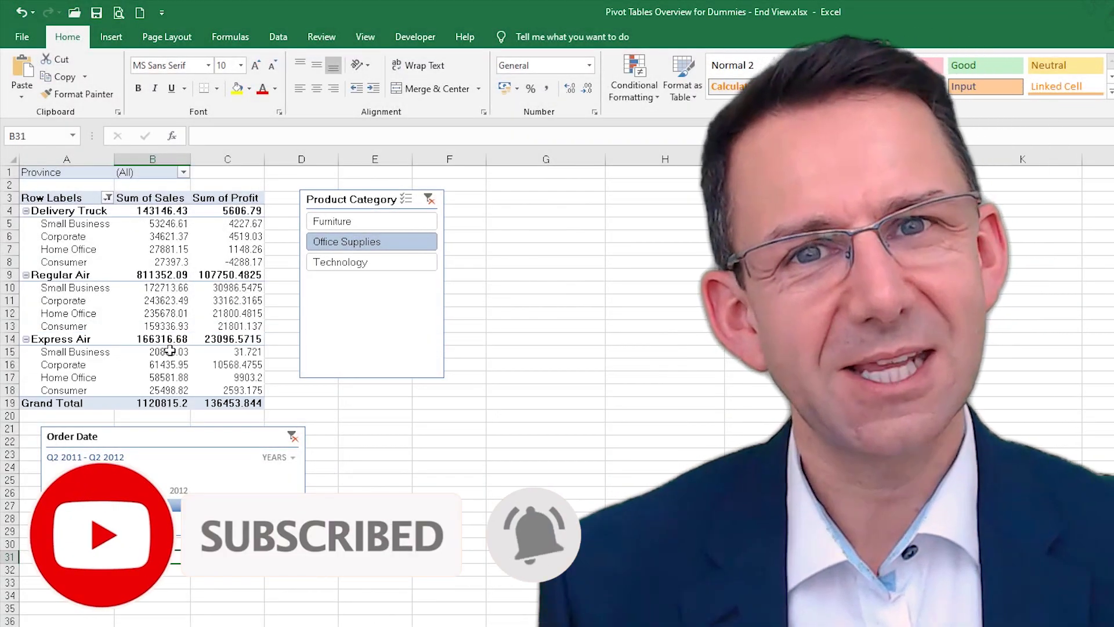